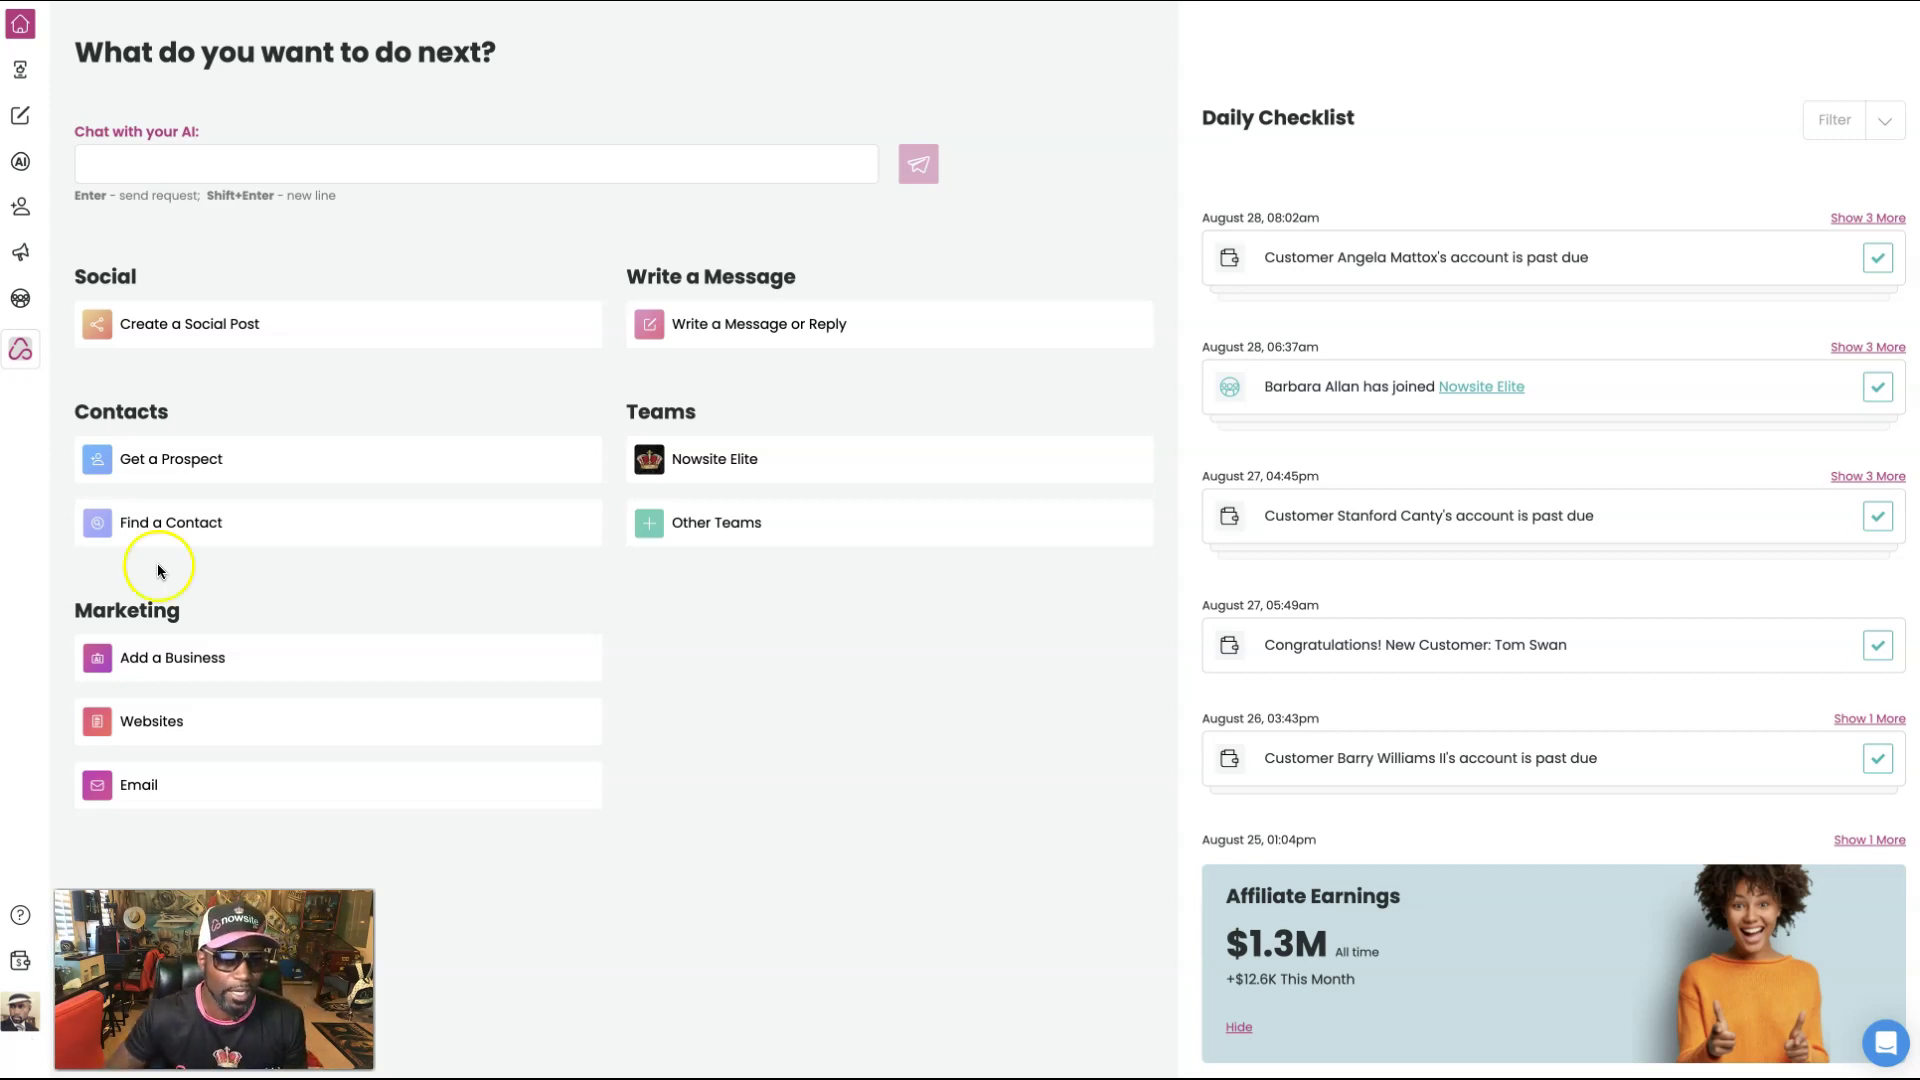
# - Start a Caption + Suggested Image post with objective Promote and business profile None
pyautogui.click(255, 336)
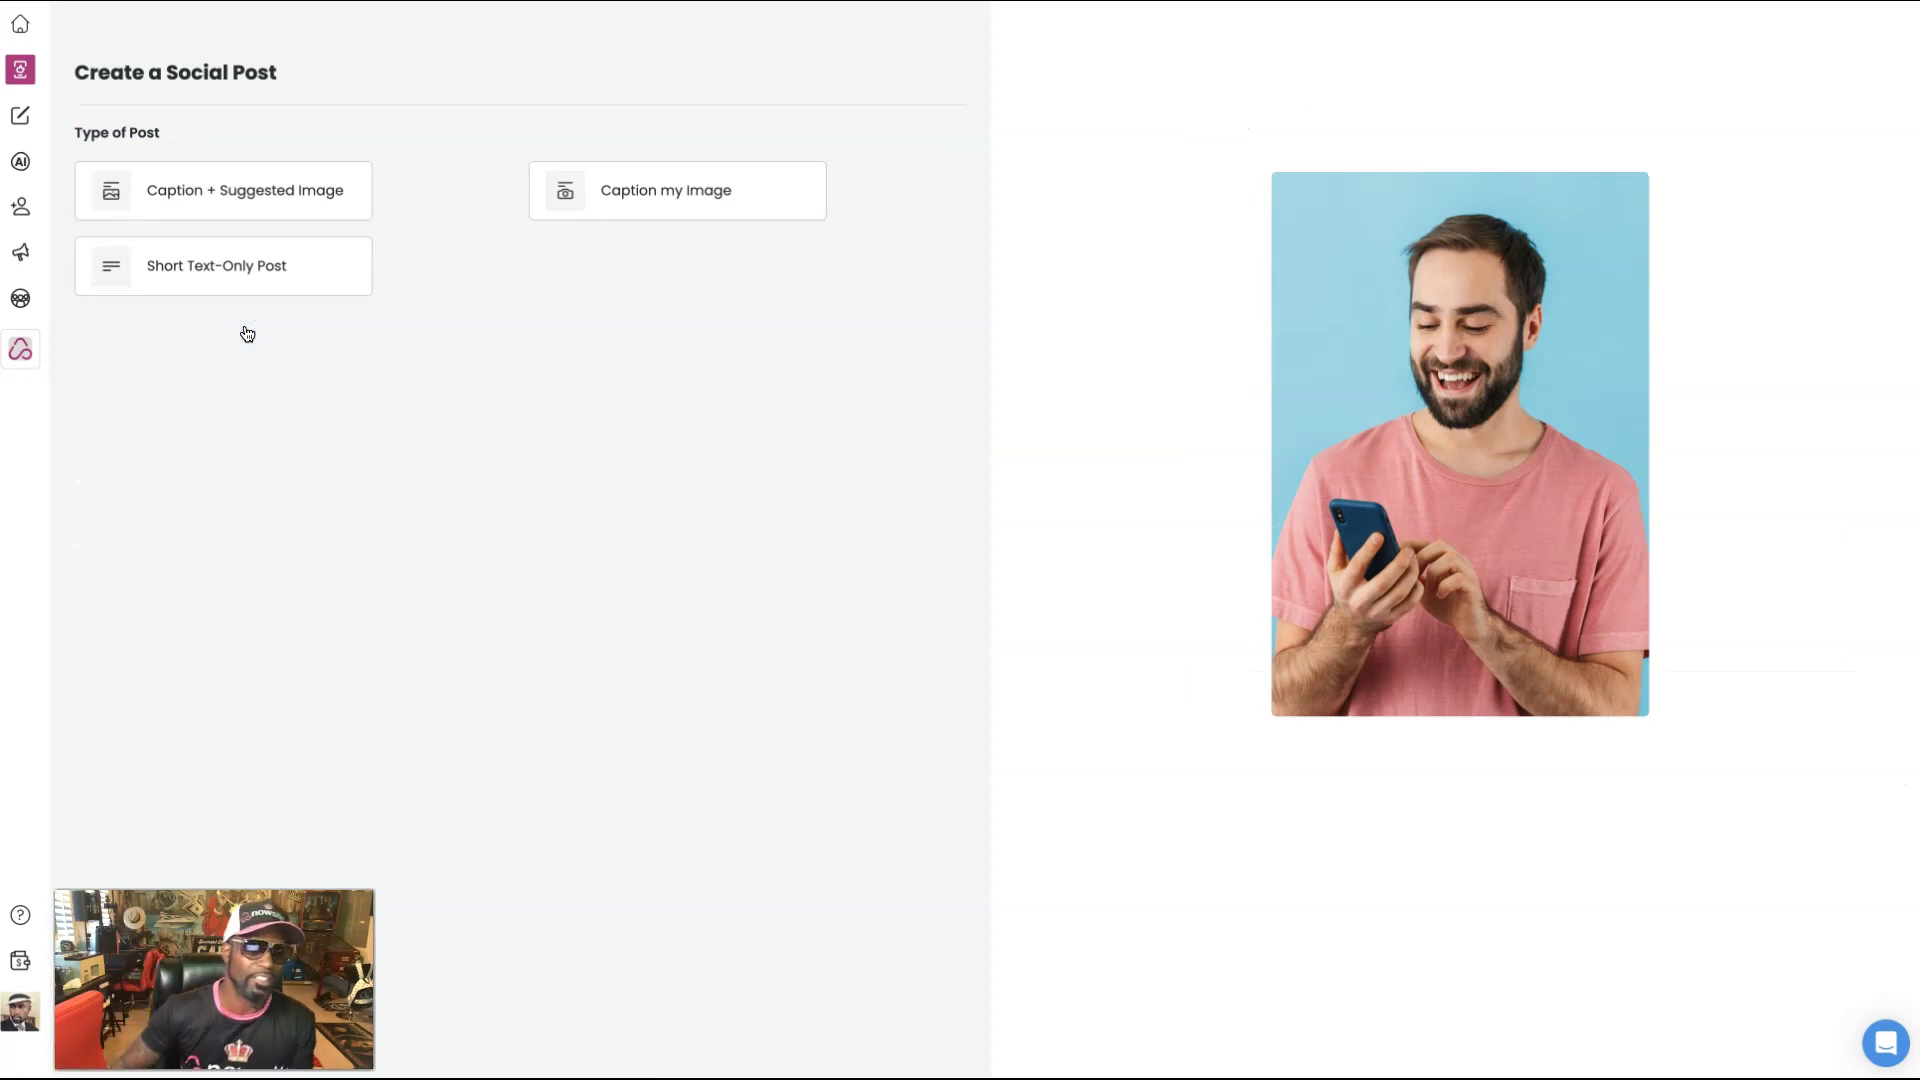
pyautogui.click(244, 197)
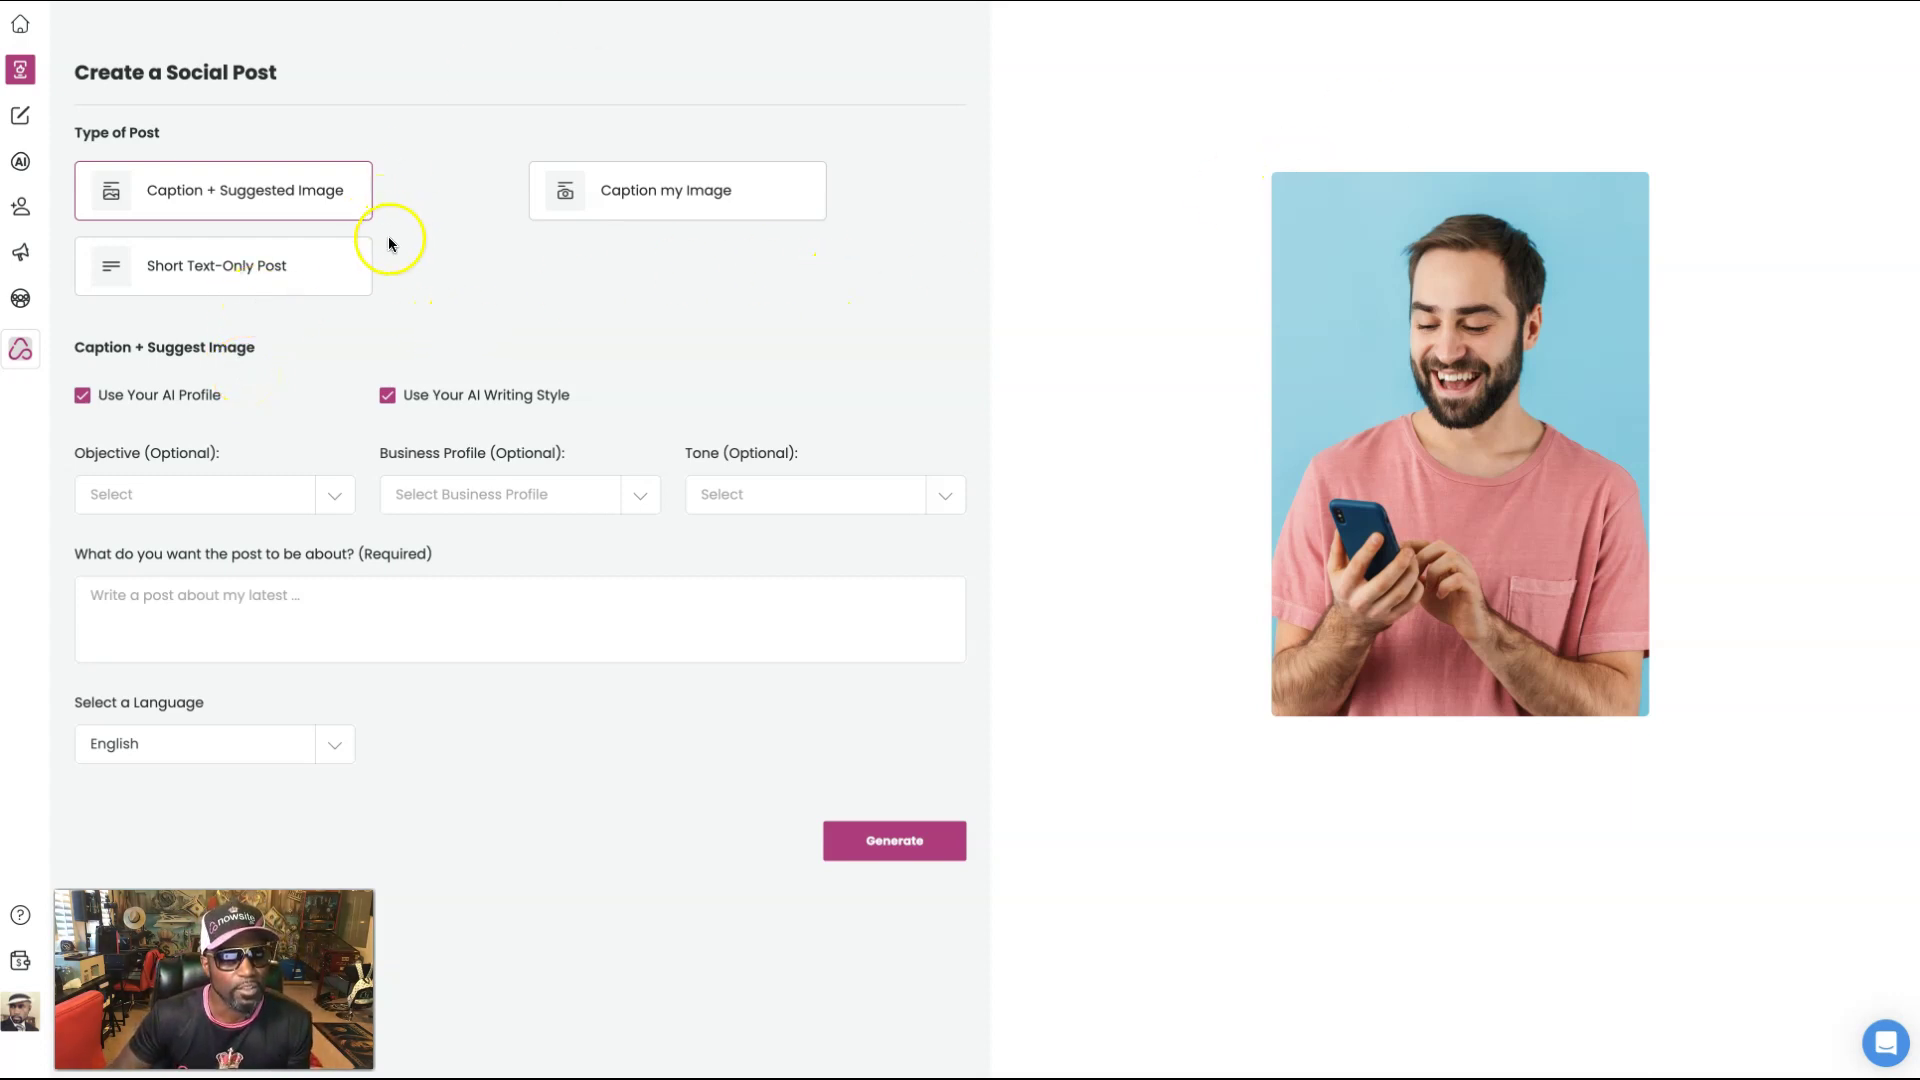
pyautogui.click(258, 494)
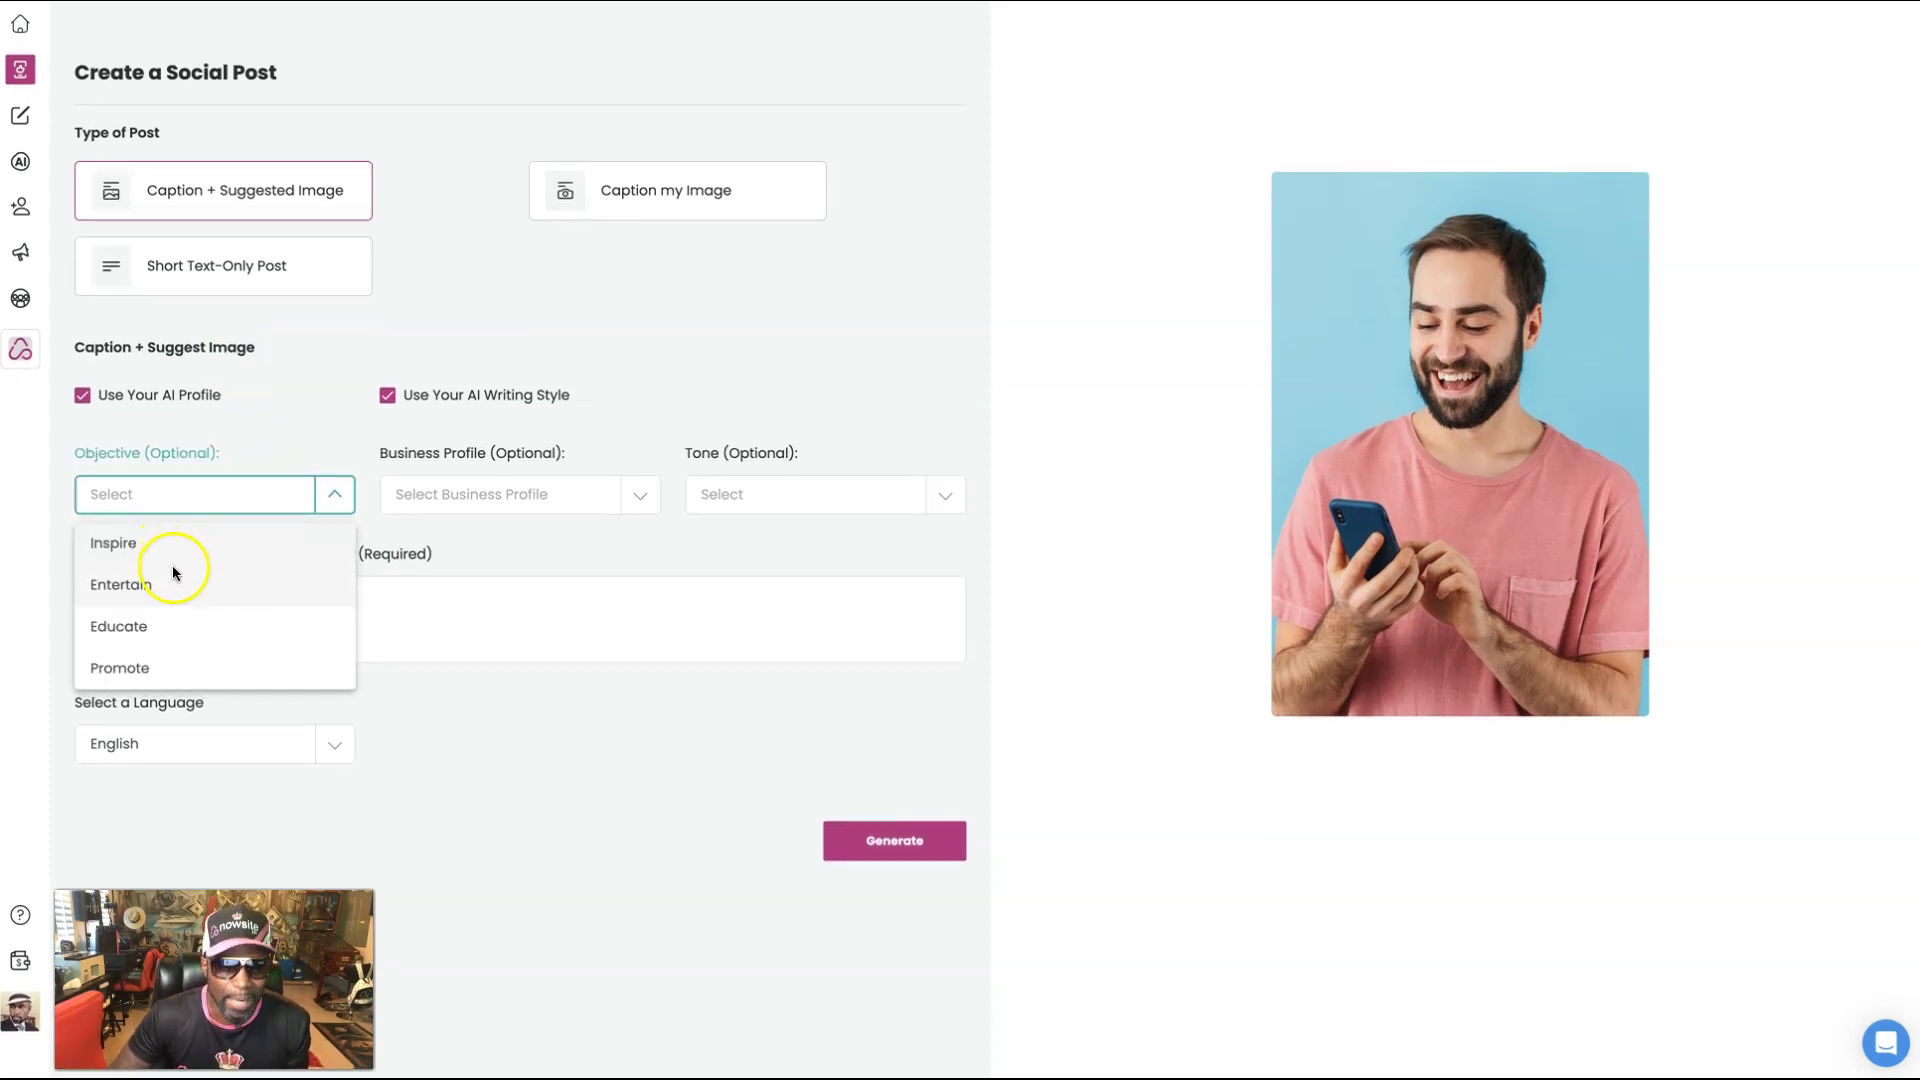
pyautogui.click(171, 670)
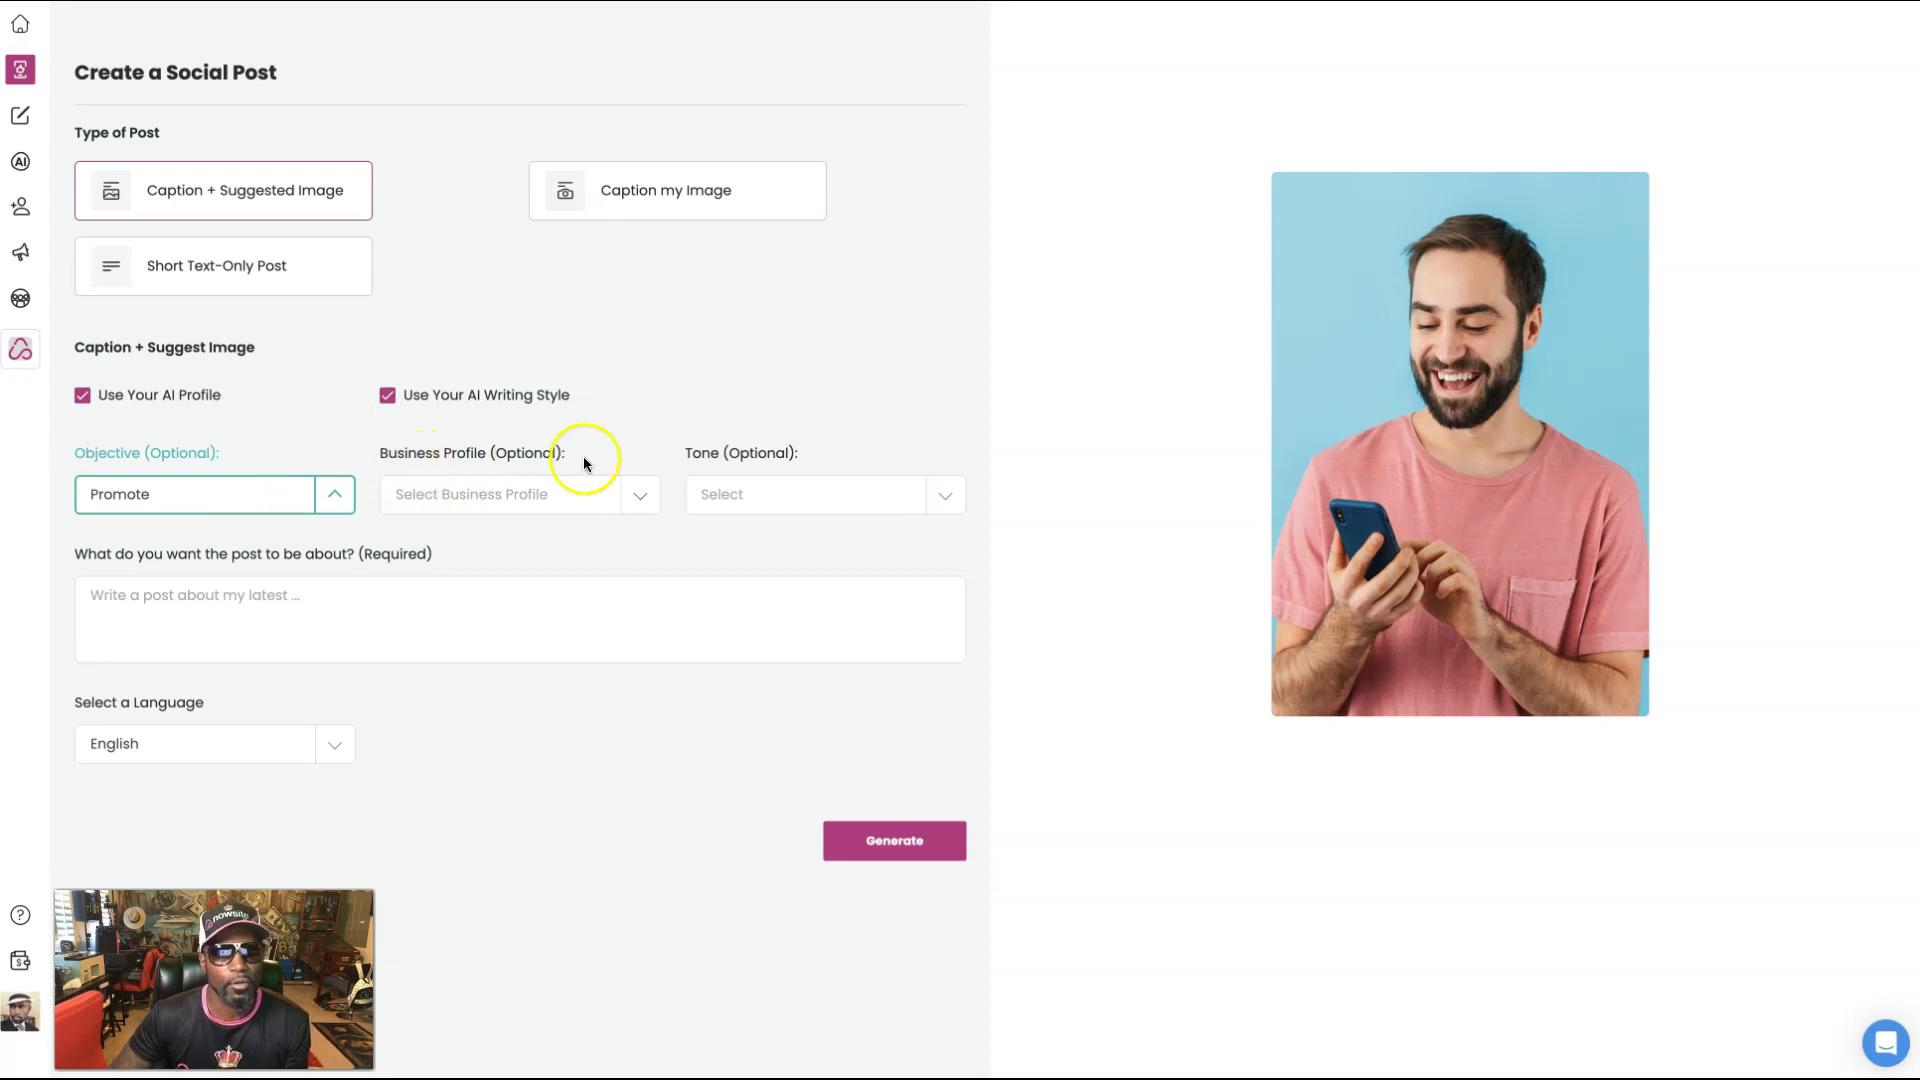
pyautogui.click(633, 498)
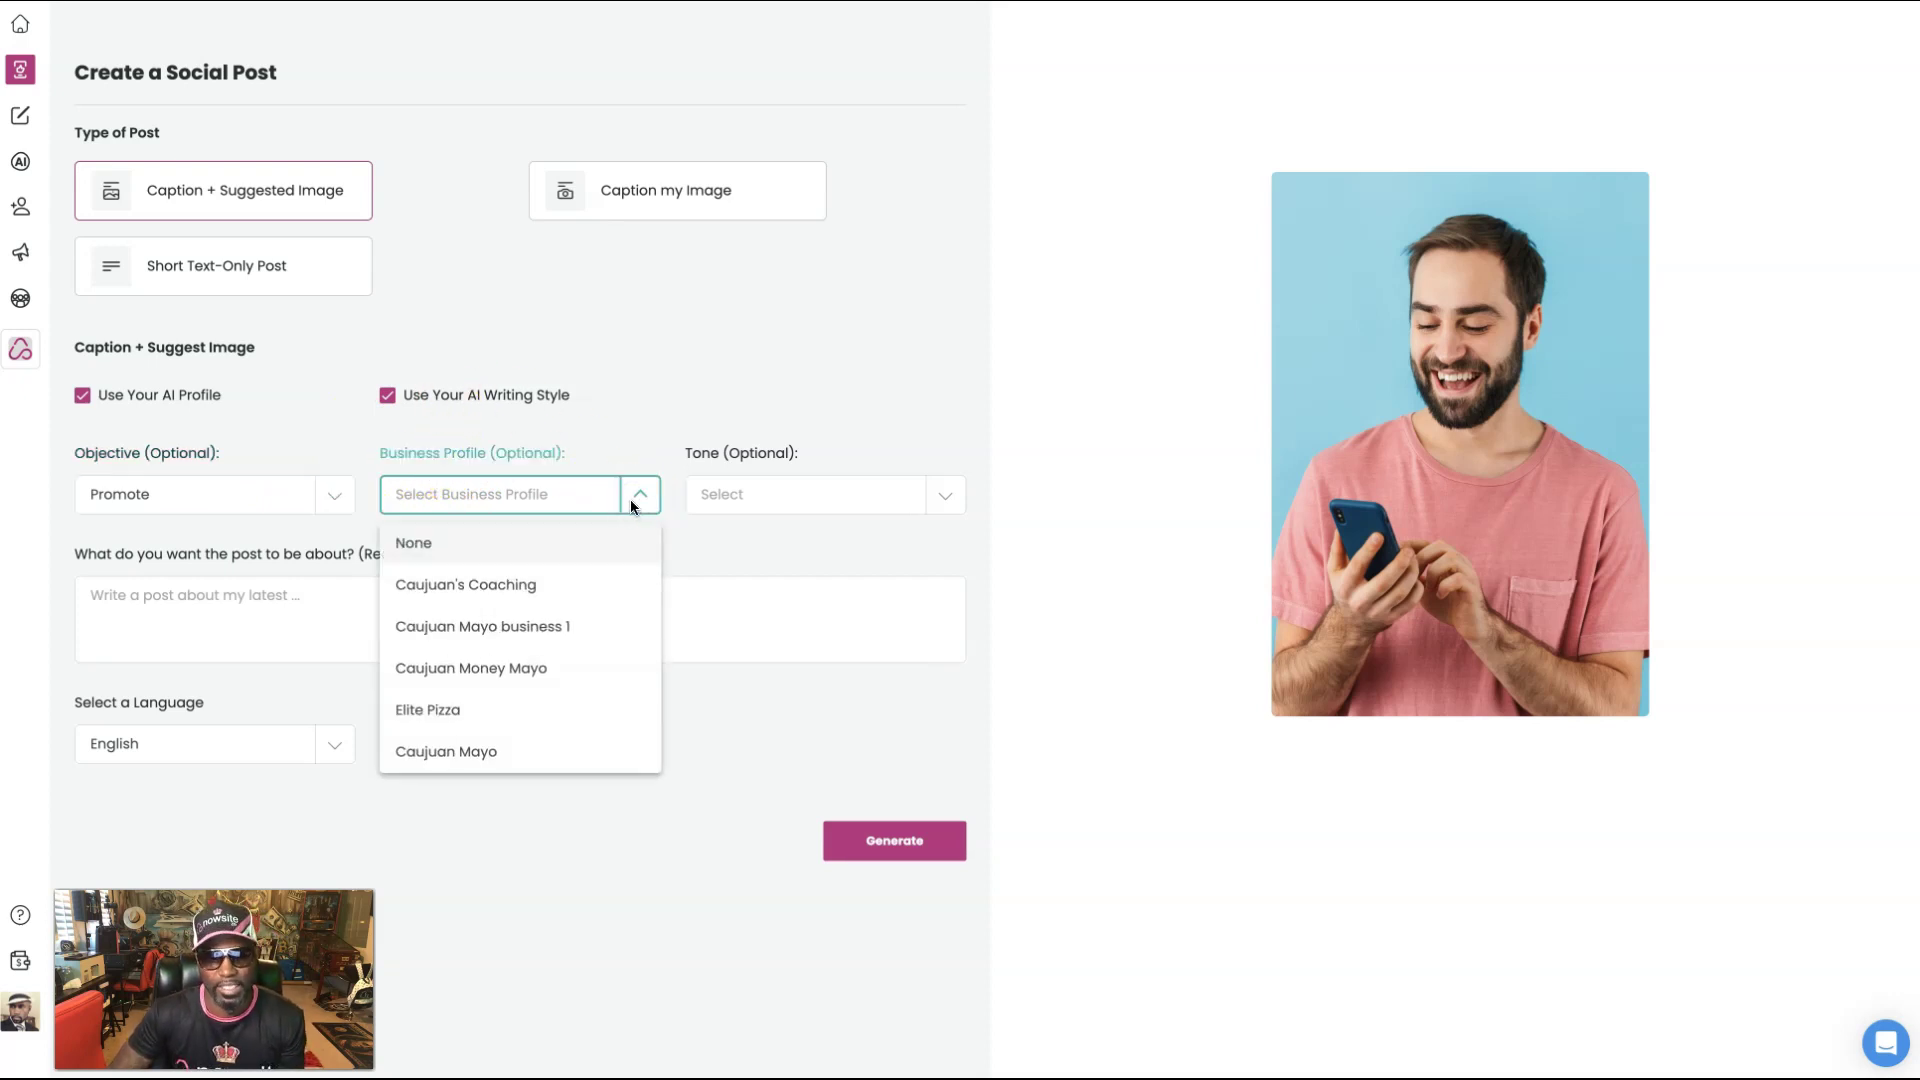
pyautogui.click(454, 543)
# - Set the post tone to Friendly, Professional and Persuasive
pyautogui.click(944, 494)
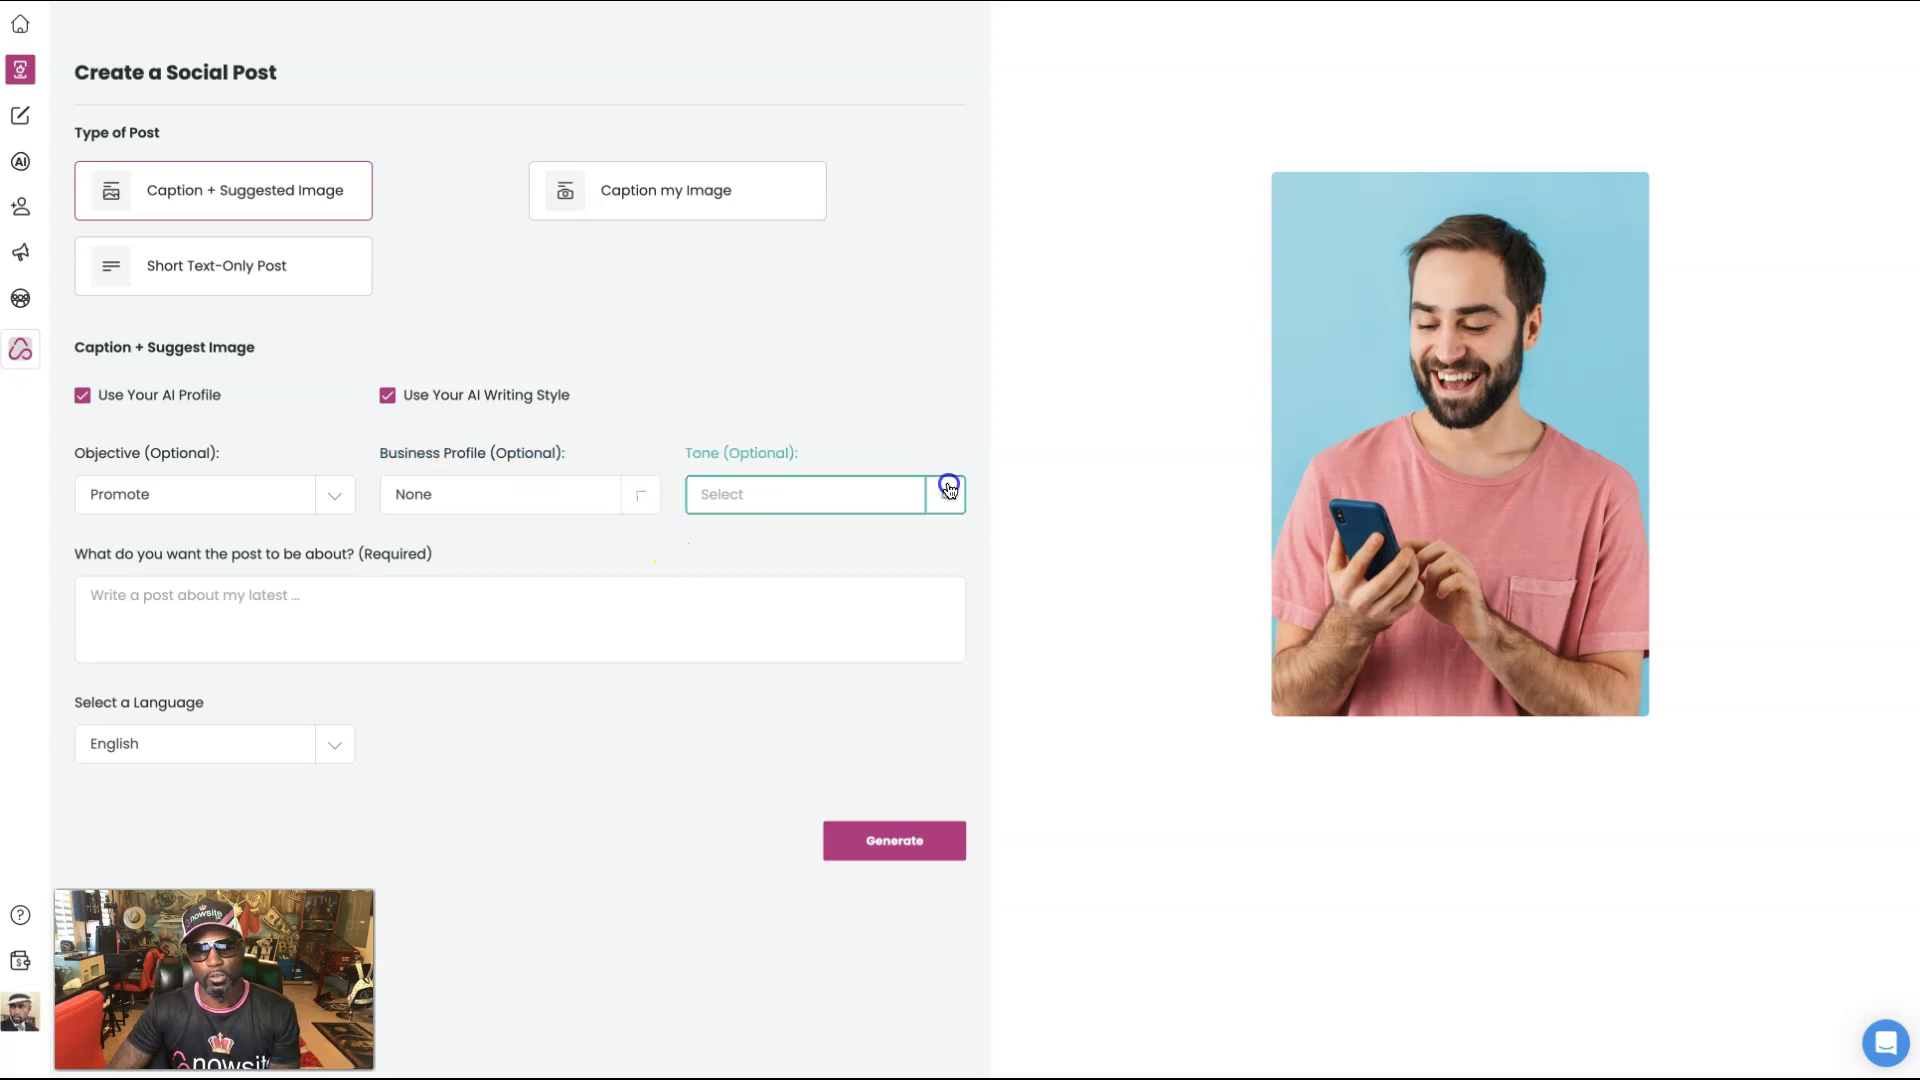
pyautogui.click(685, 543)
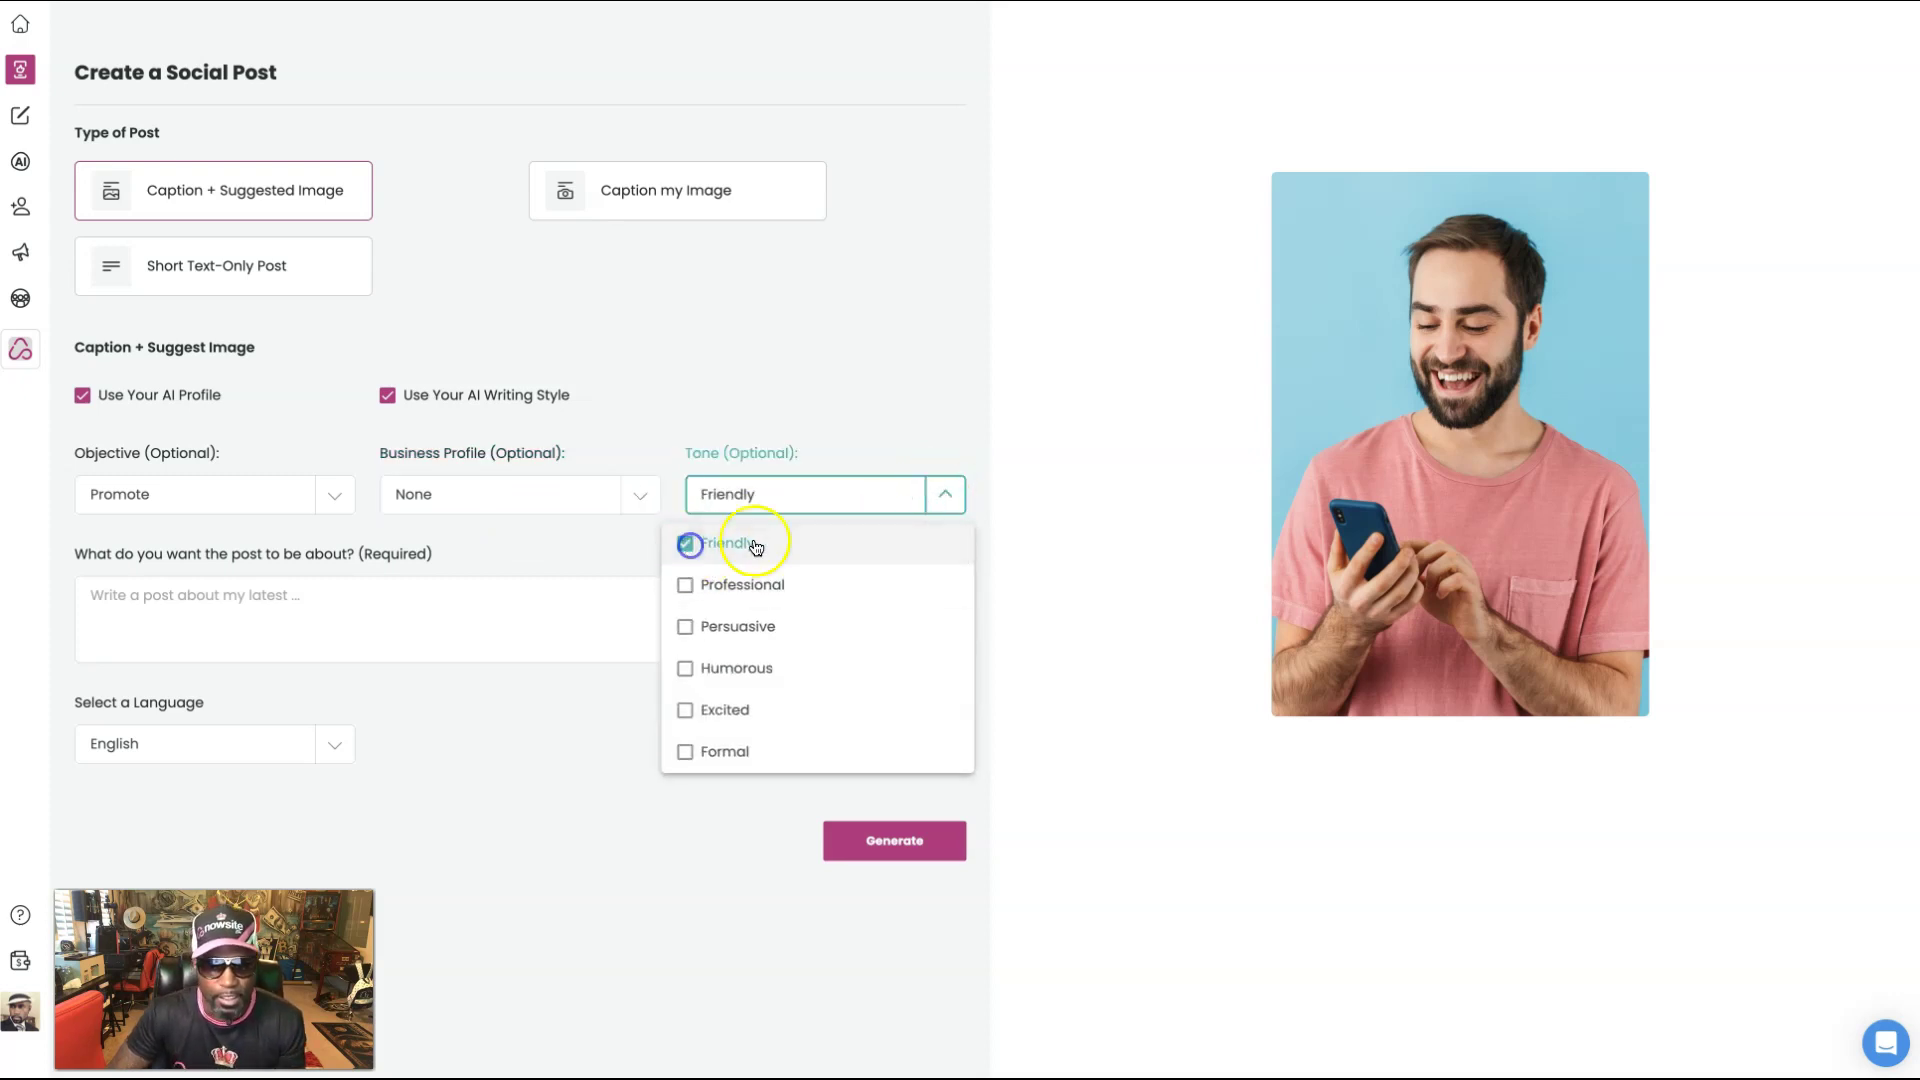
pyautogui.click(685, 585)
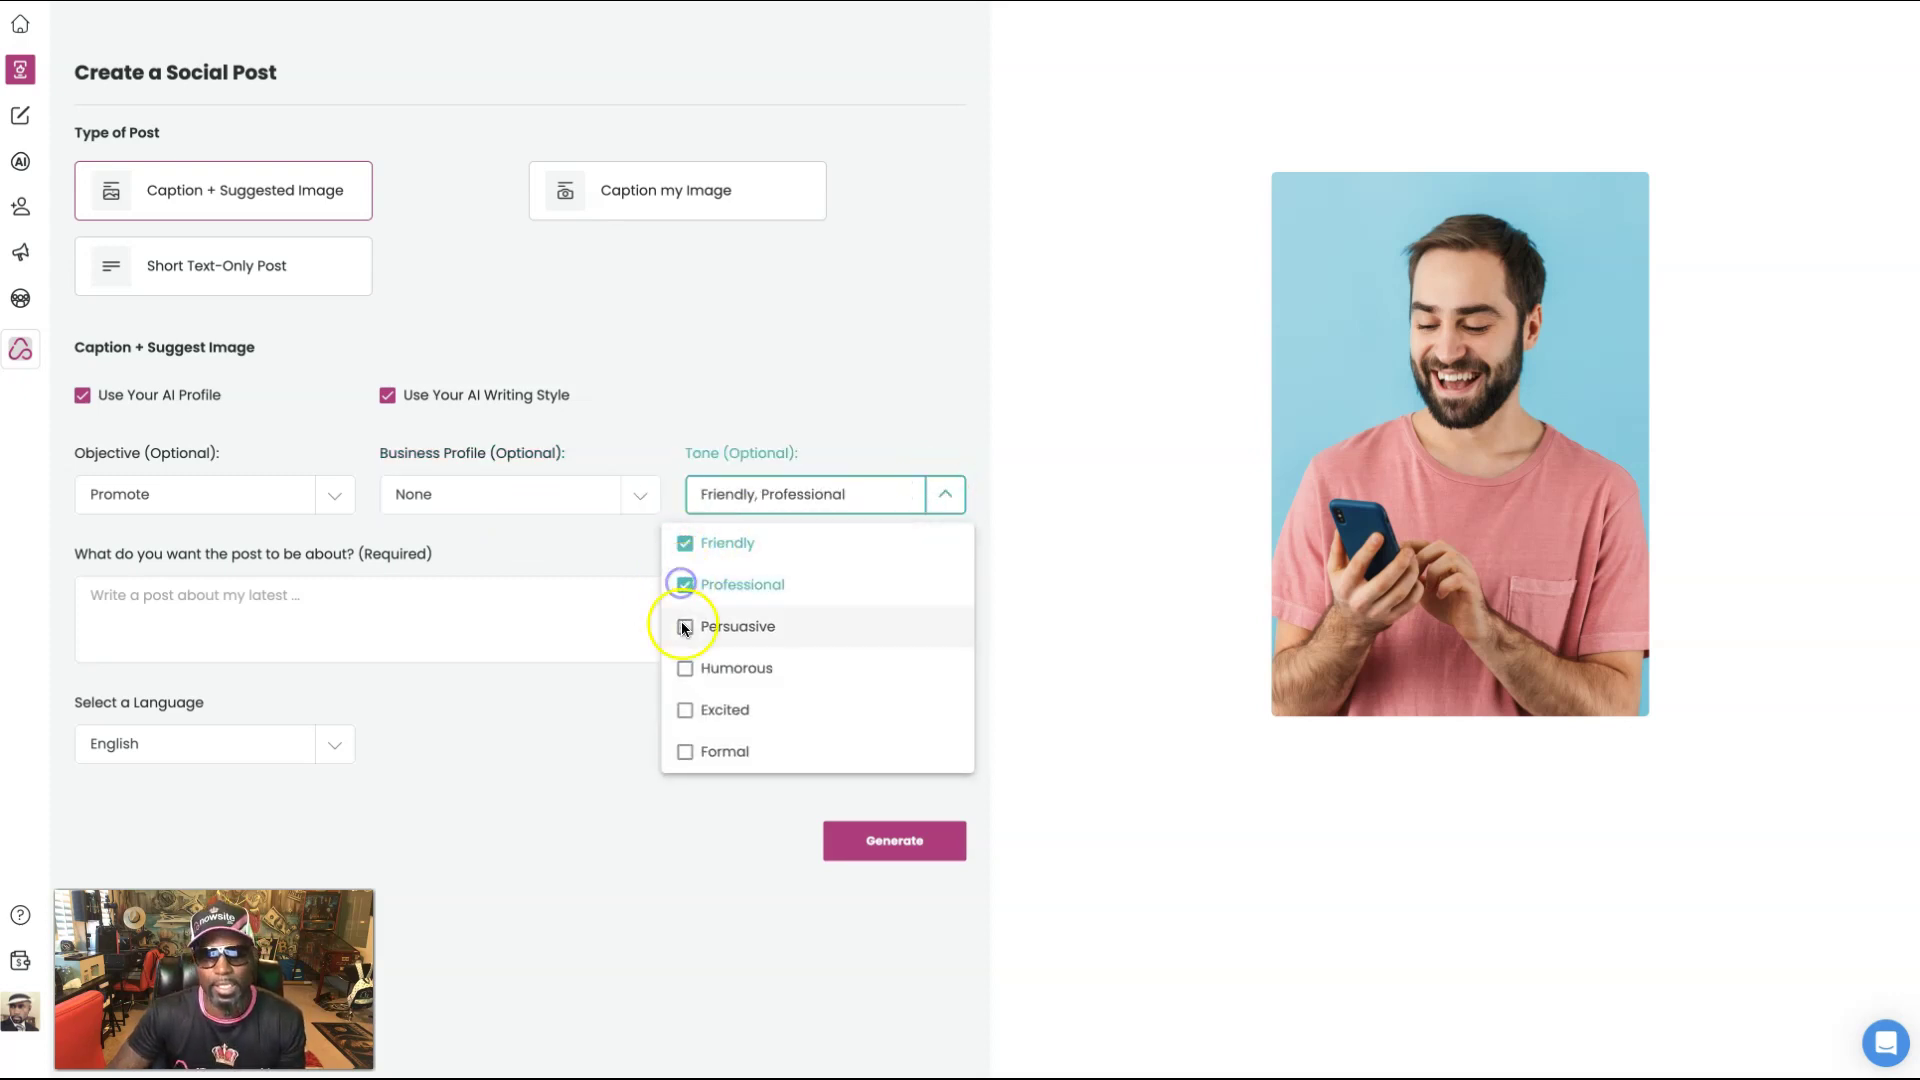
pyautogui.click(685, 627)
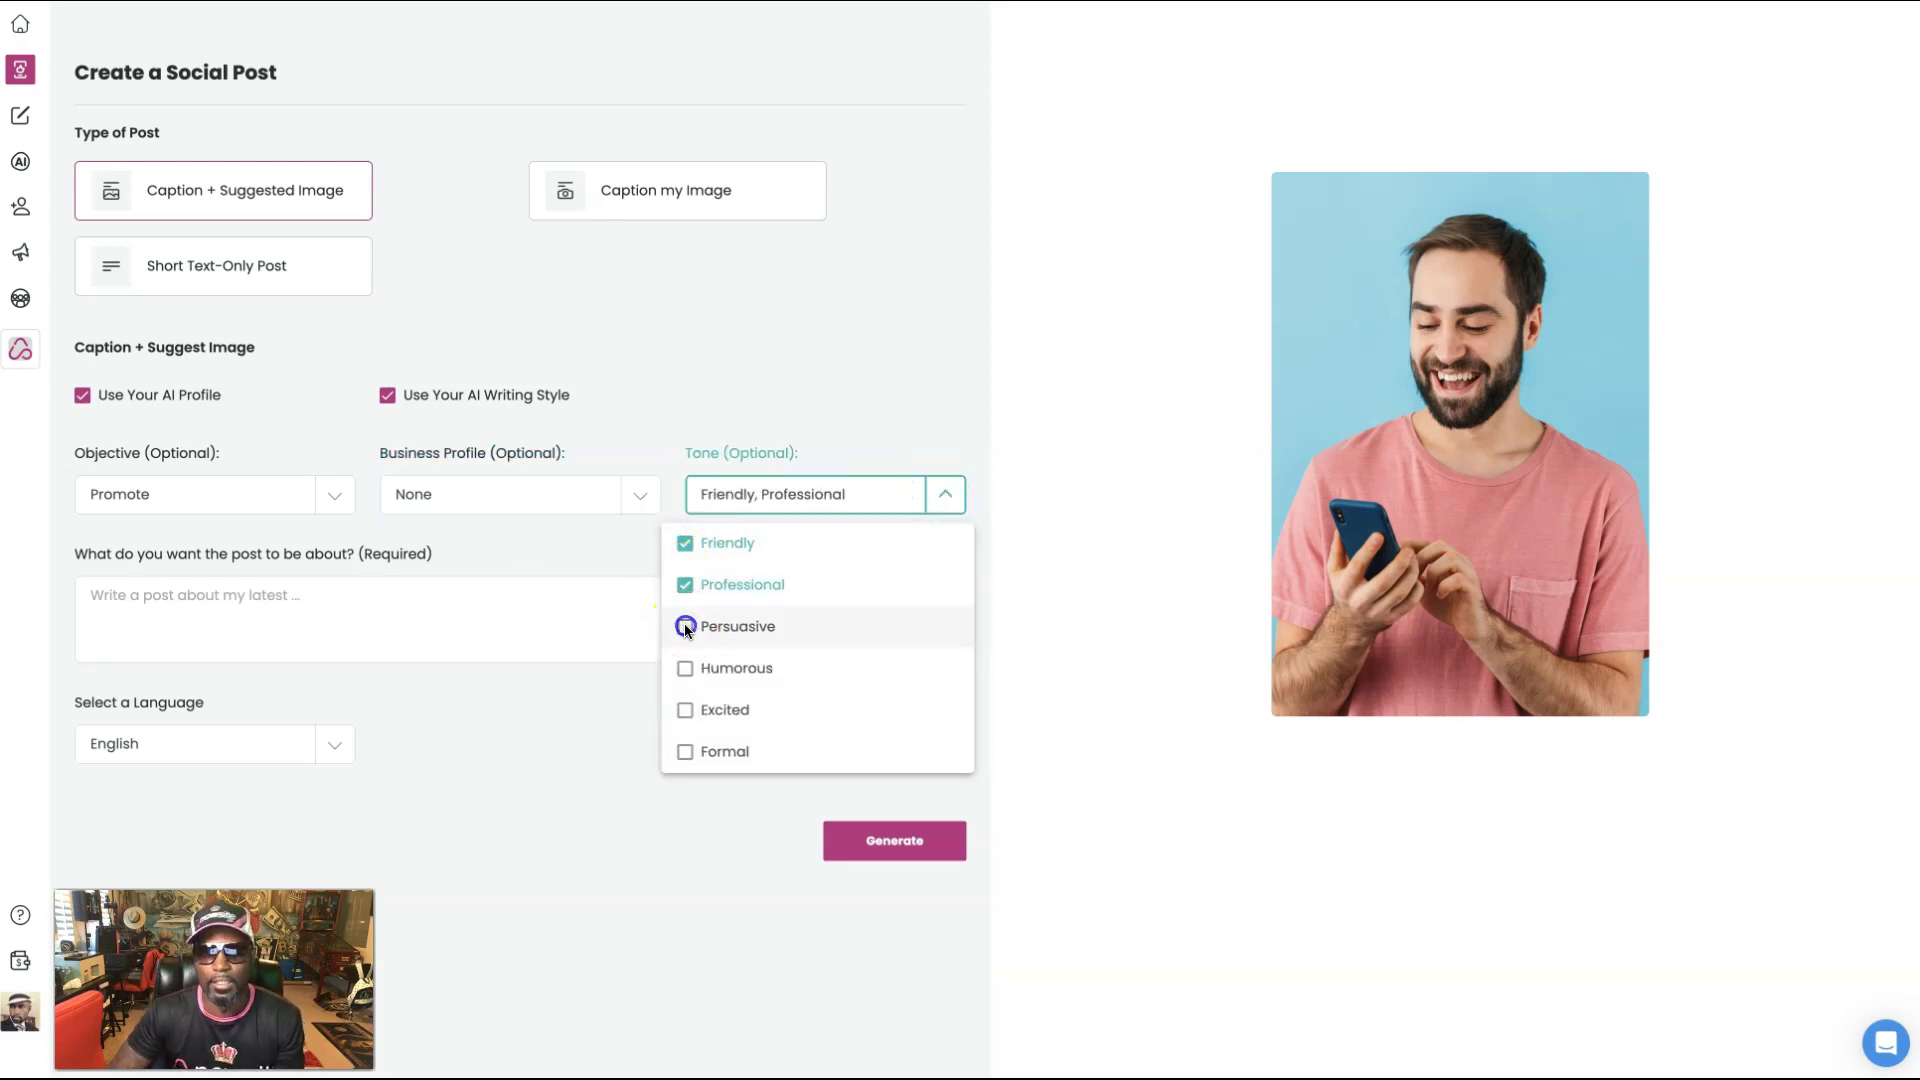
pyautogui.click(546, 776)
pyautogui.click(190, 617)
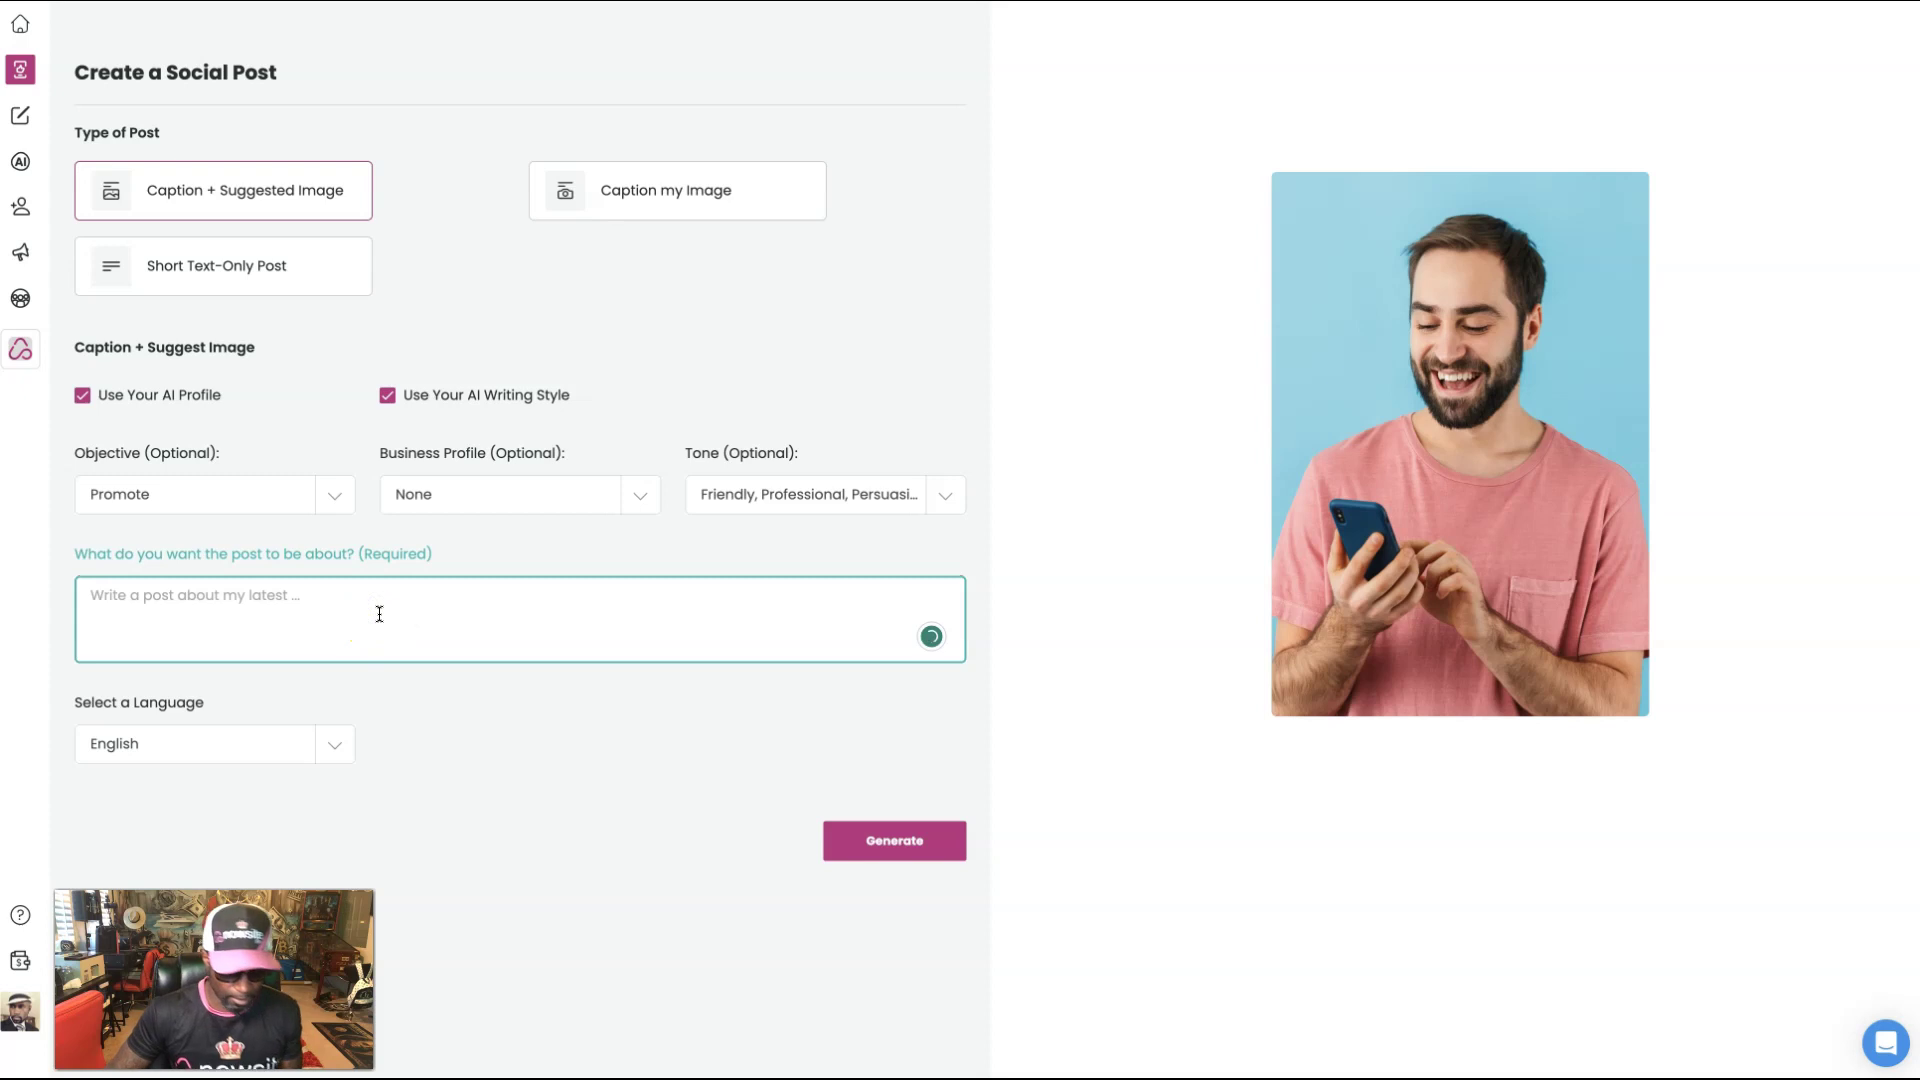
# - Enter the post topic 'About Nowsite Marketing and the new NowAI'
pyautogui.write('About Nowsite Mark')
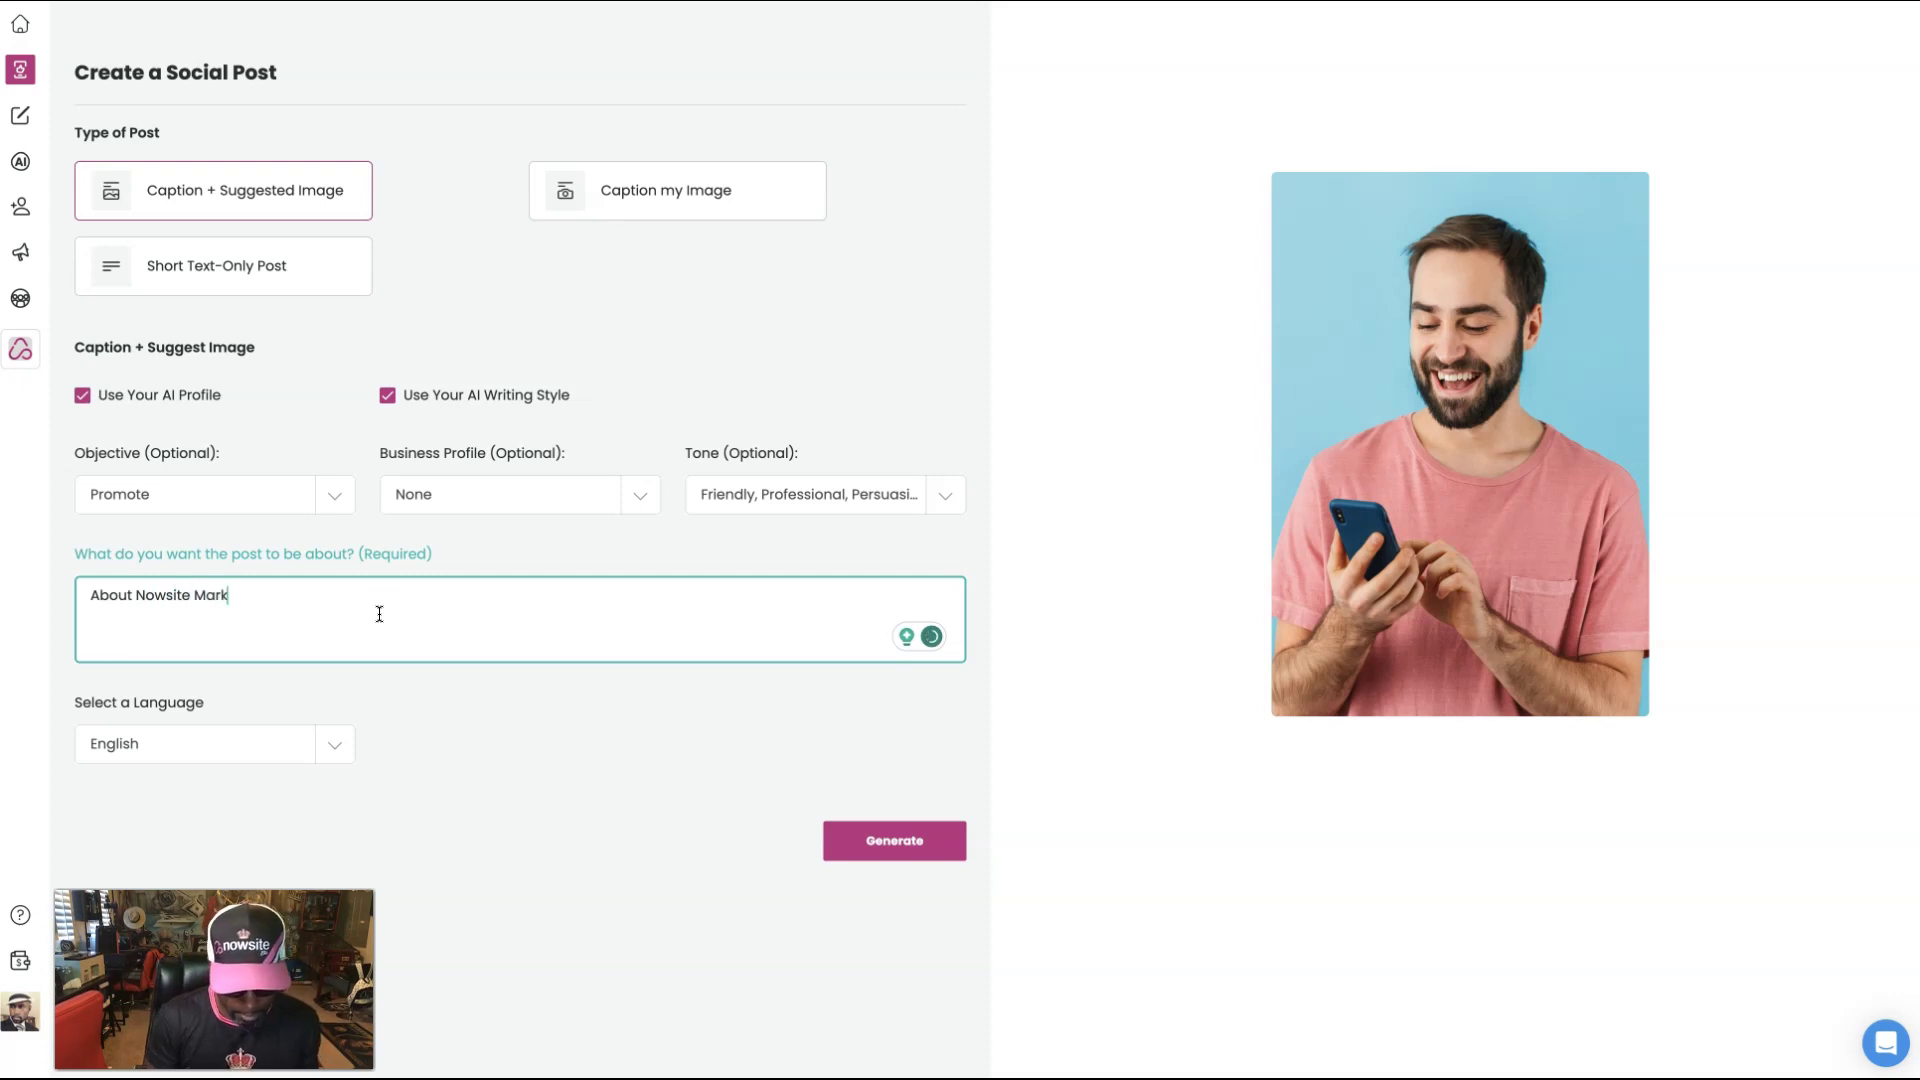
pyautogui.write('eting')
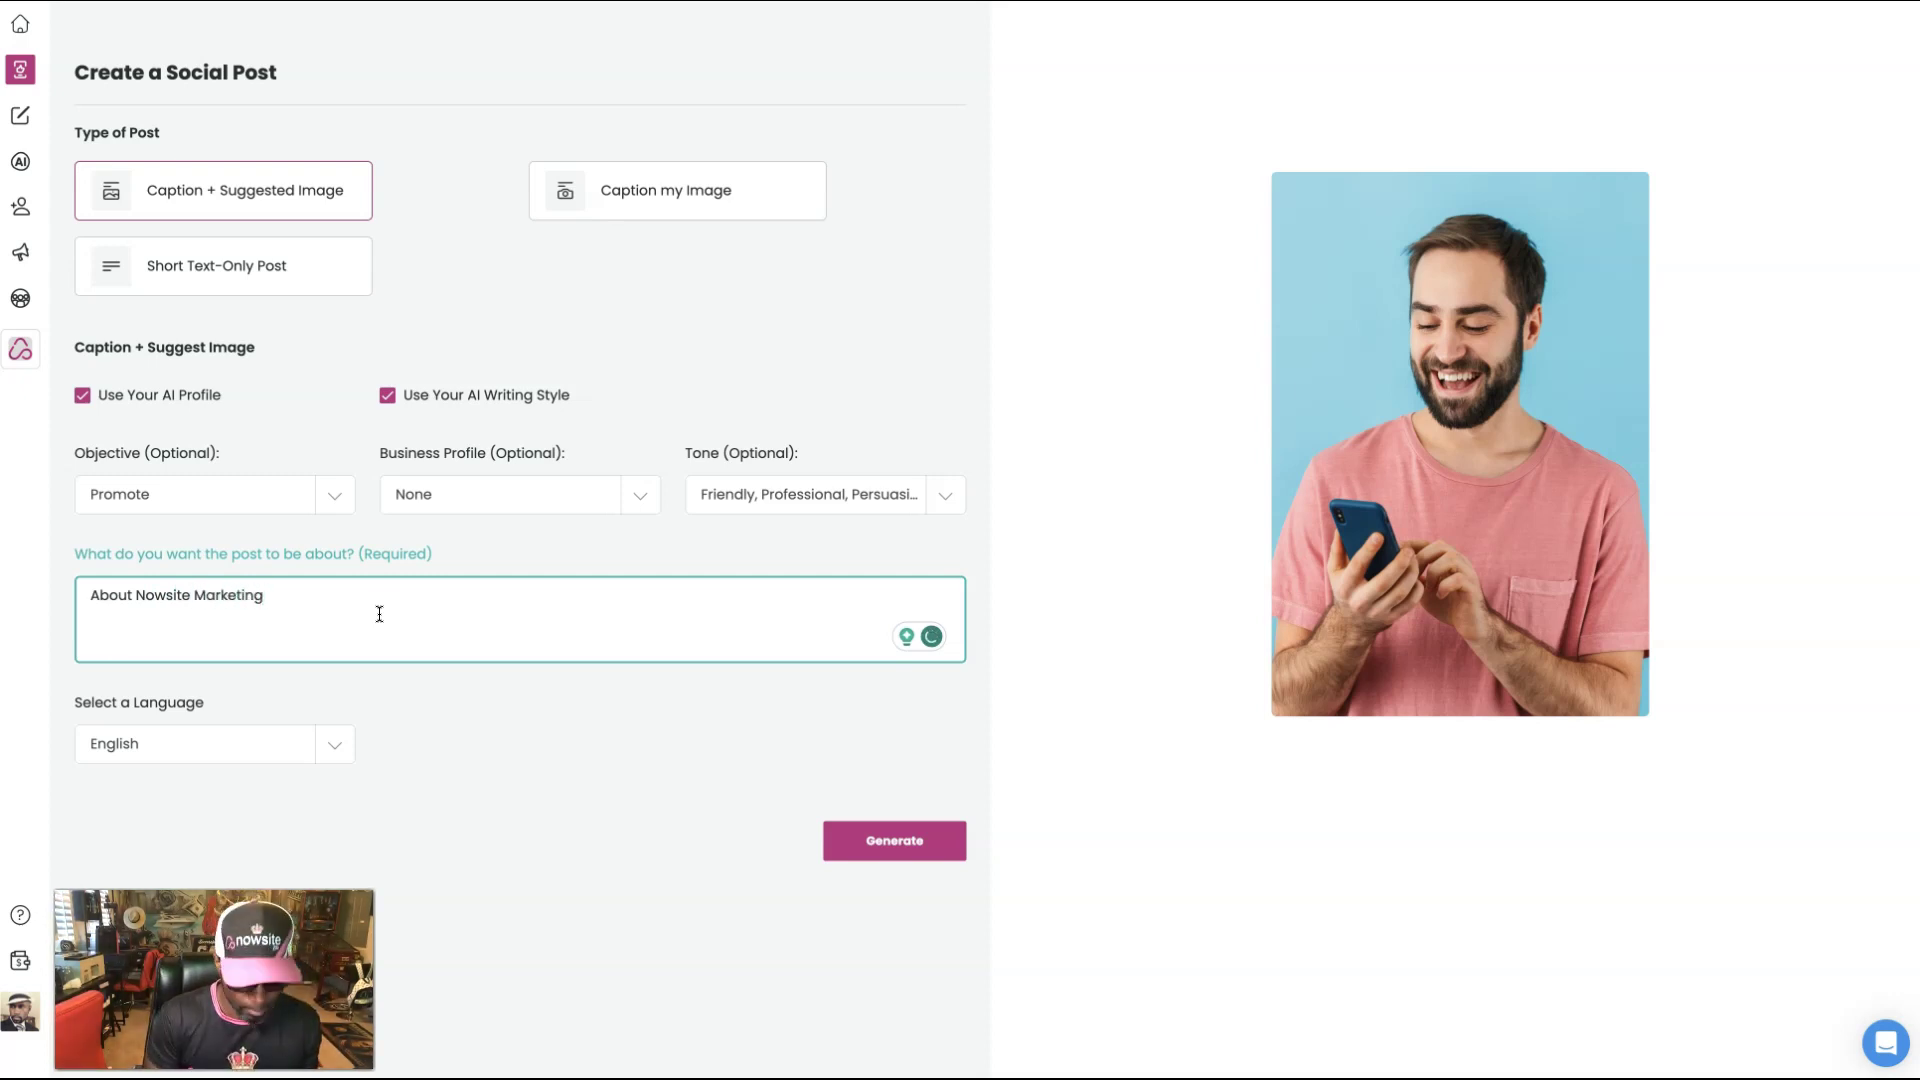
pyautogui.write(' and the ne')
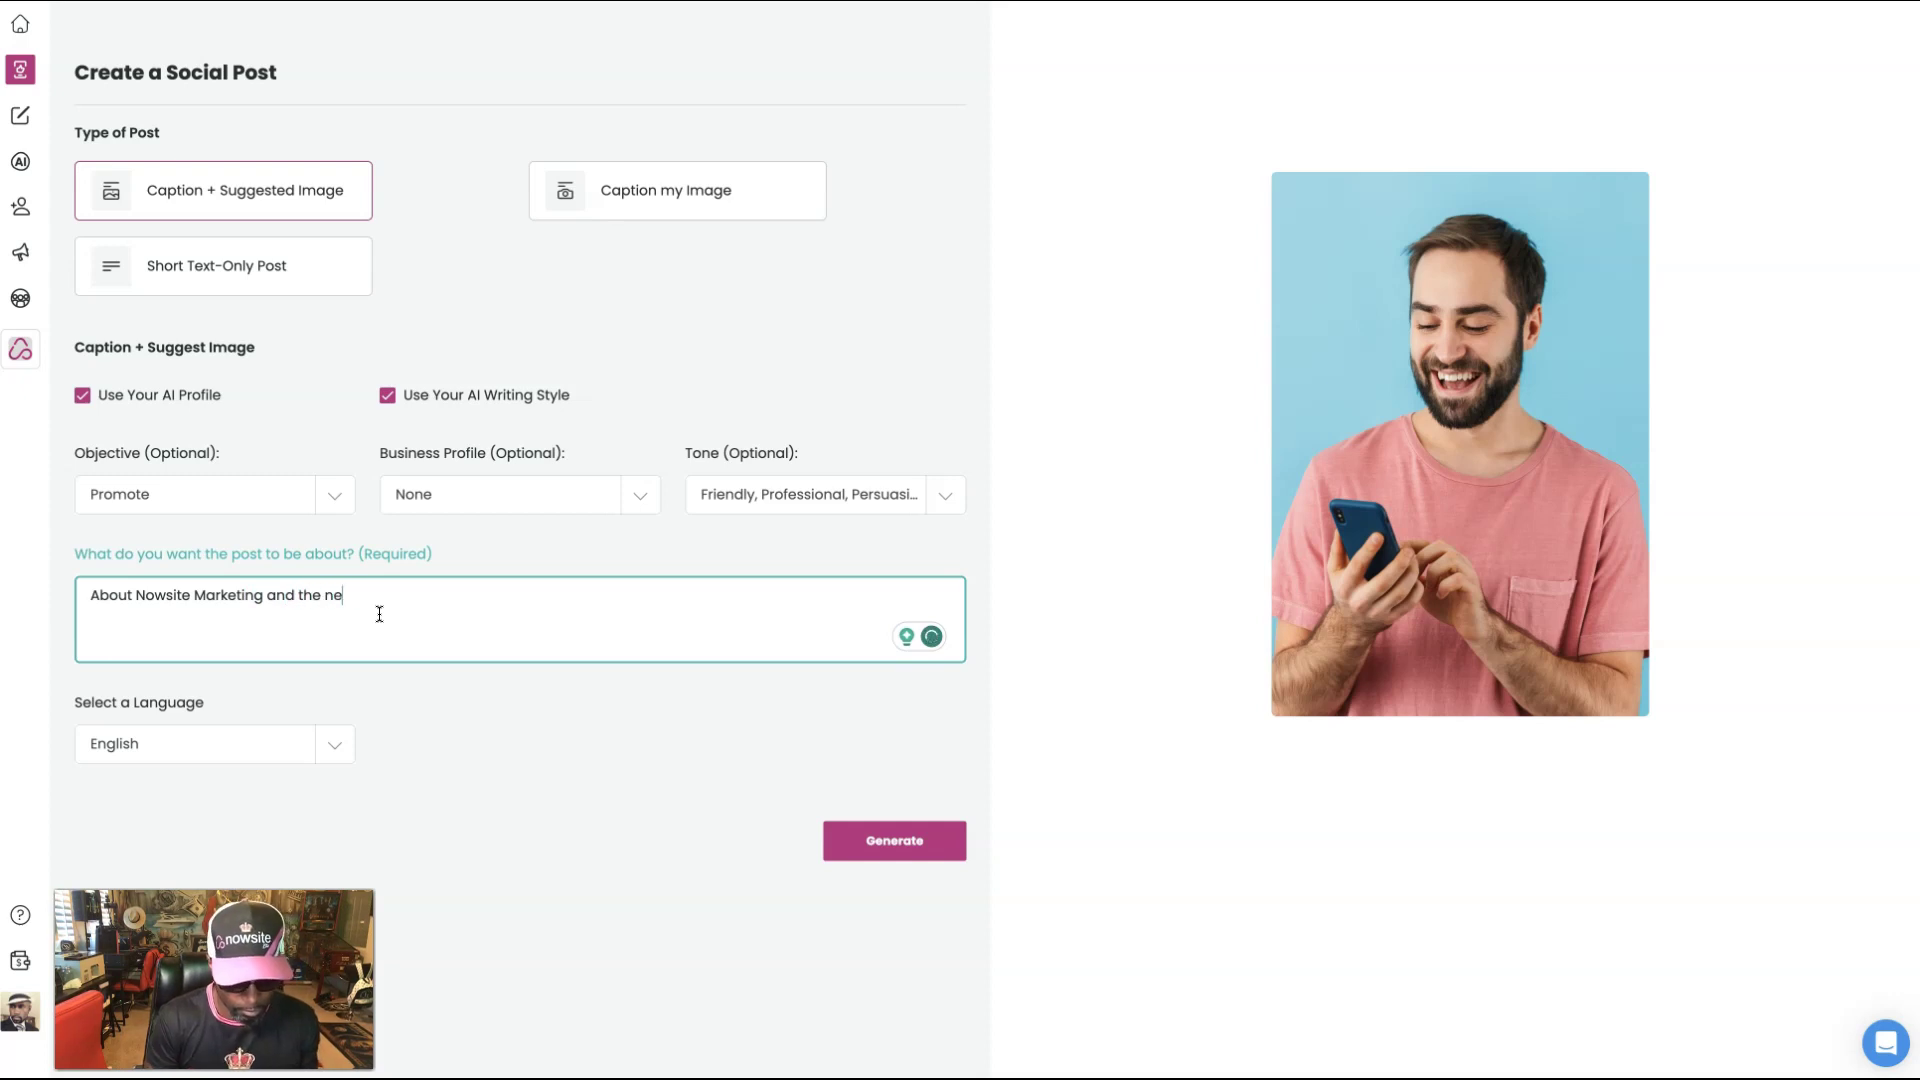
pyautogui.write('w NowAI')
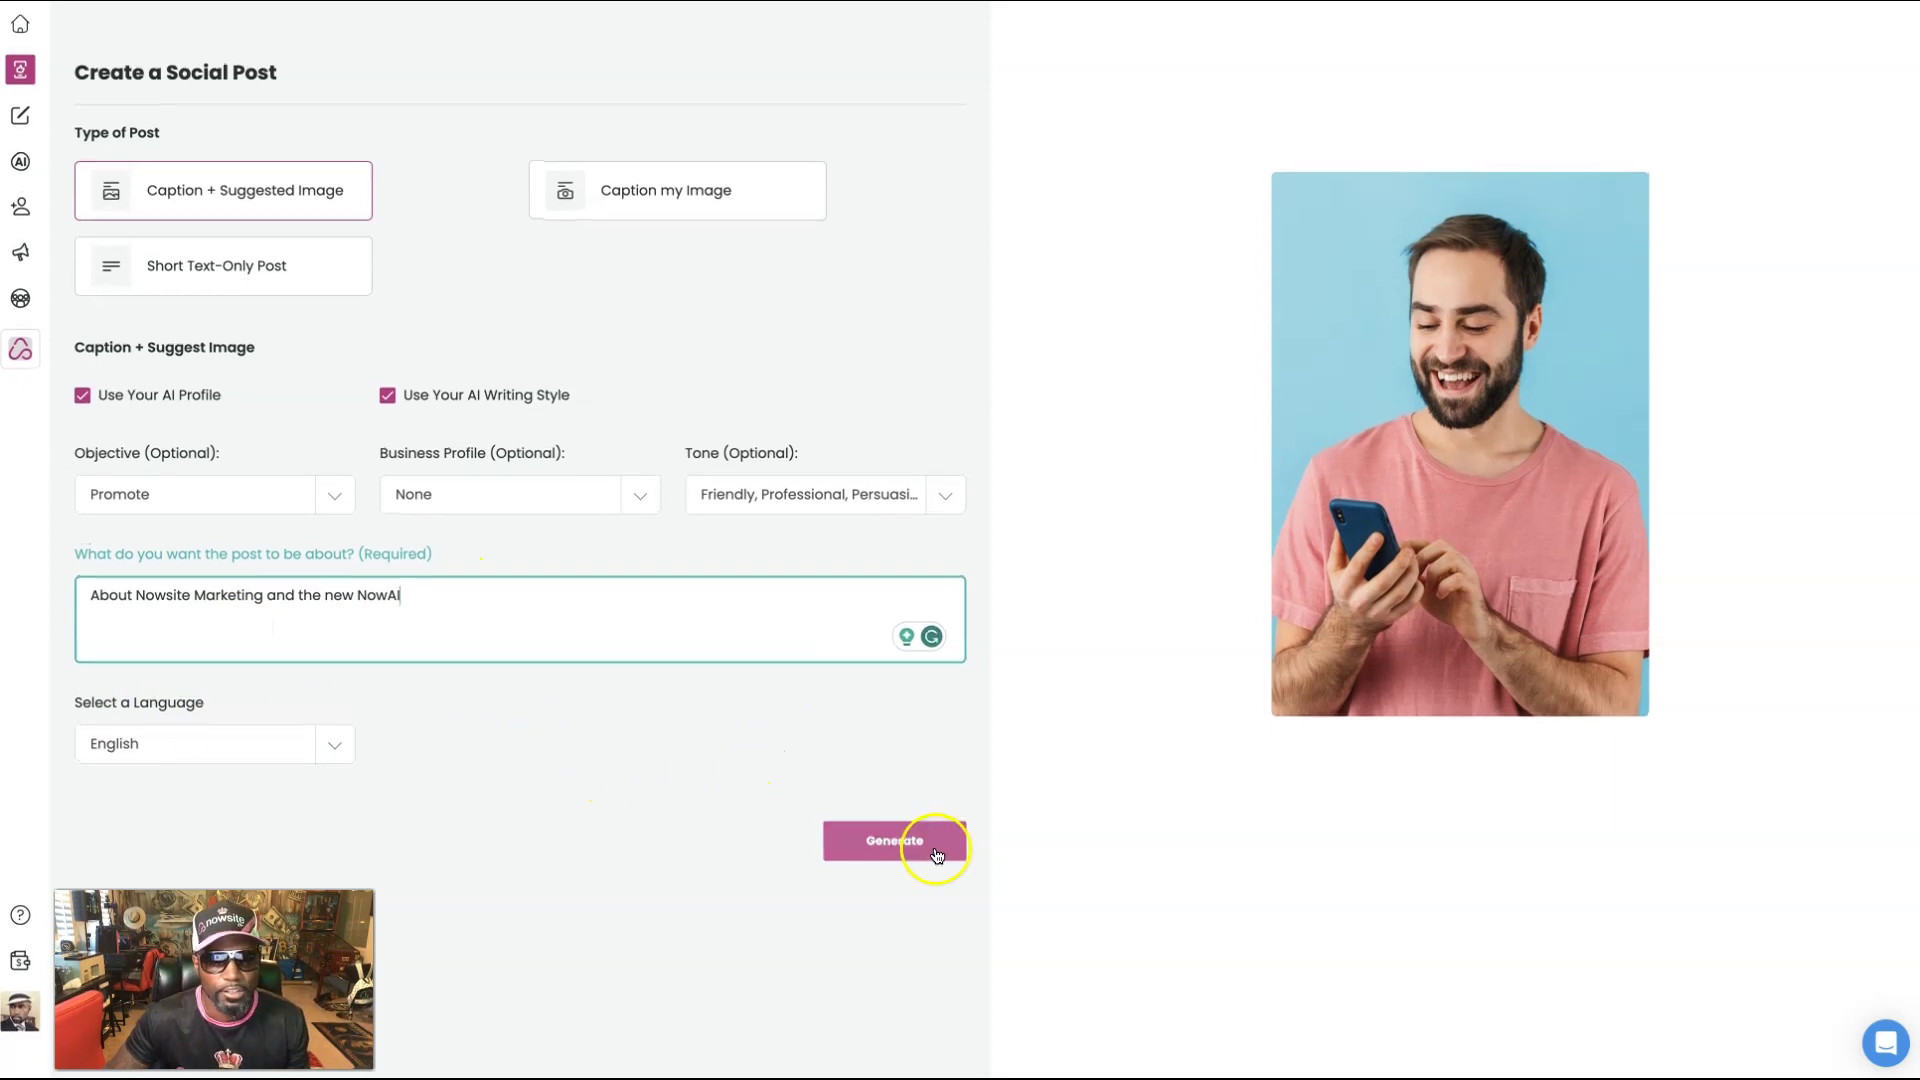
# - Generate the post and review the Facebook preview with the '1,2,3… LET'S GO!' image
pyautogui.click(895, 840)
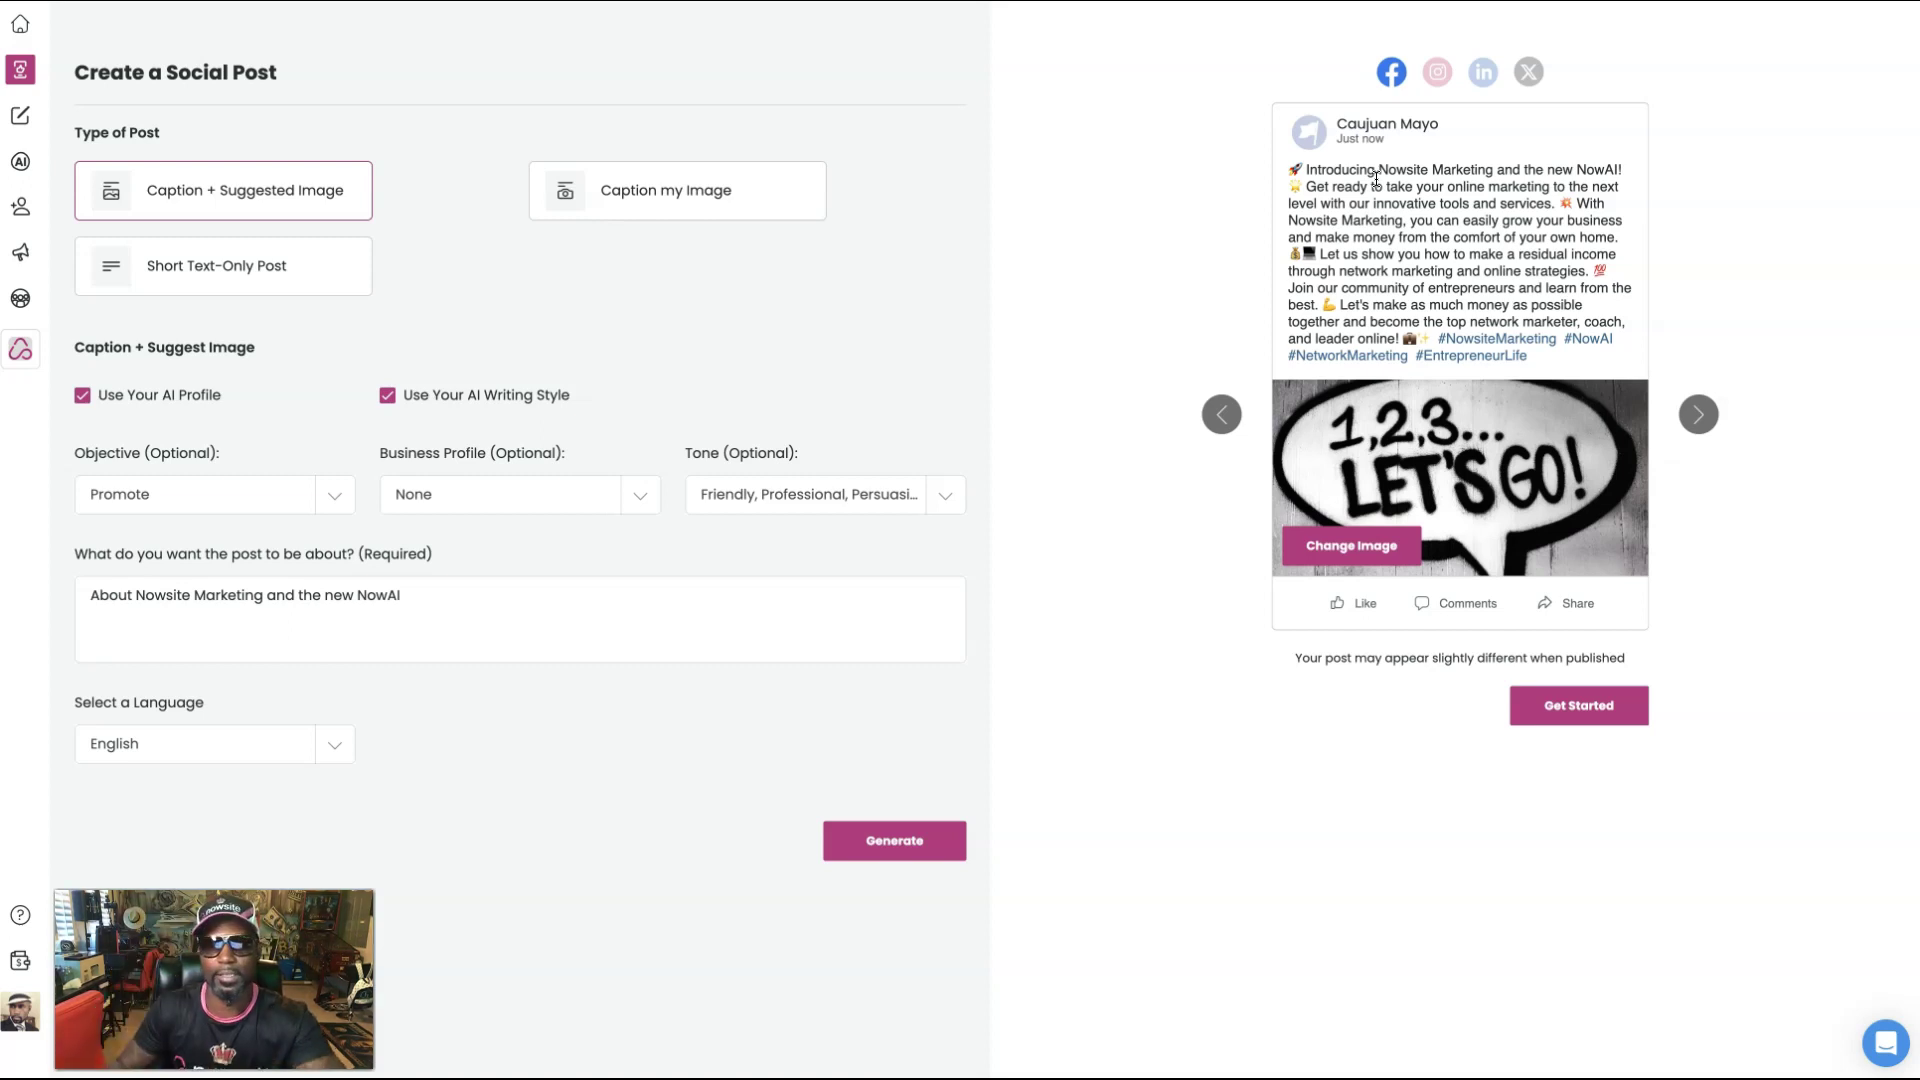
pyautogui.click(1409, 211)
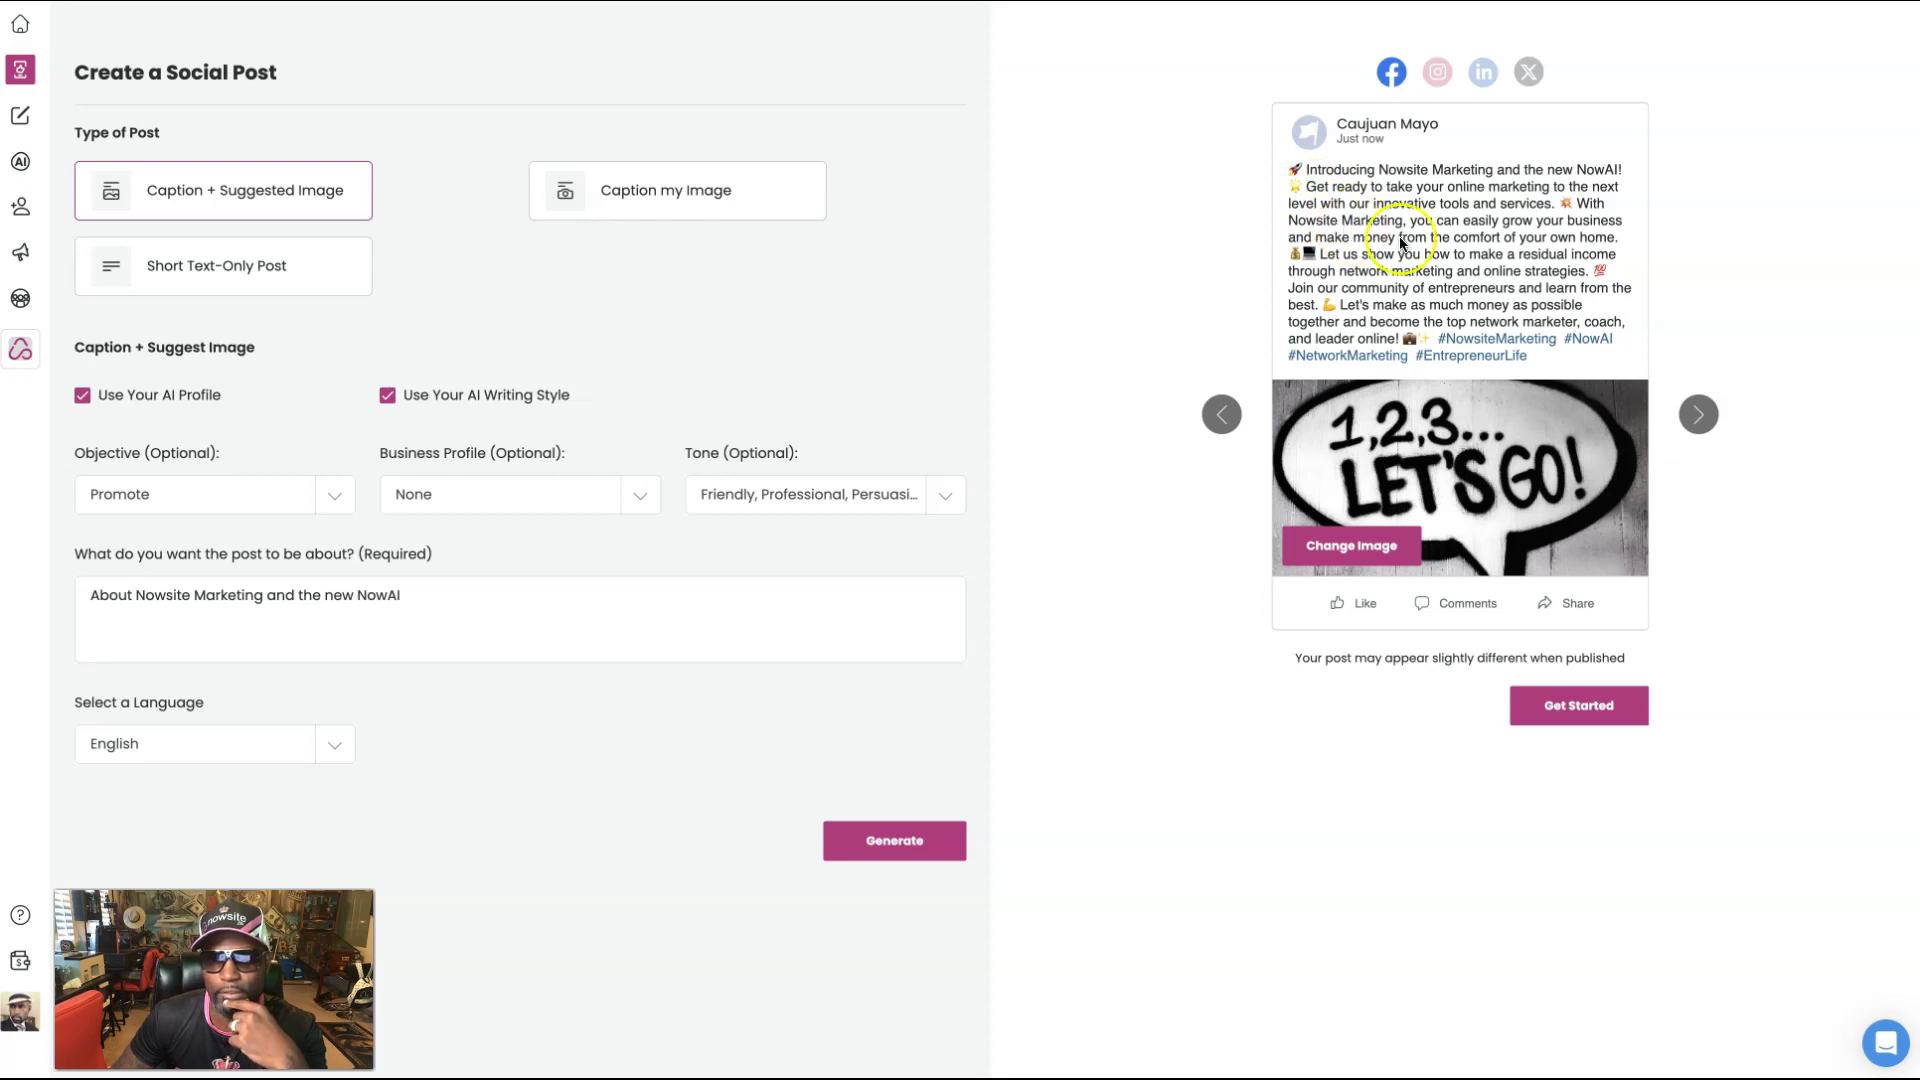
pyautogui.click(1577, 203)
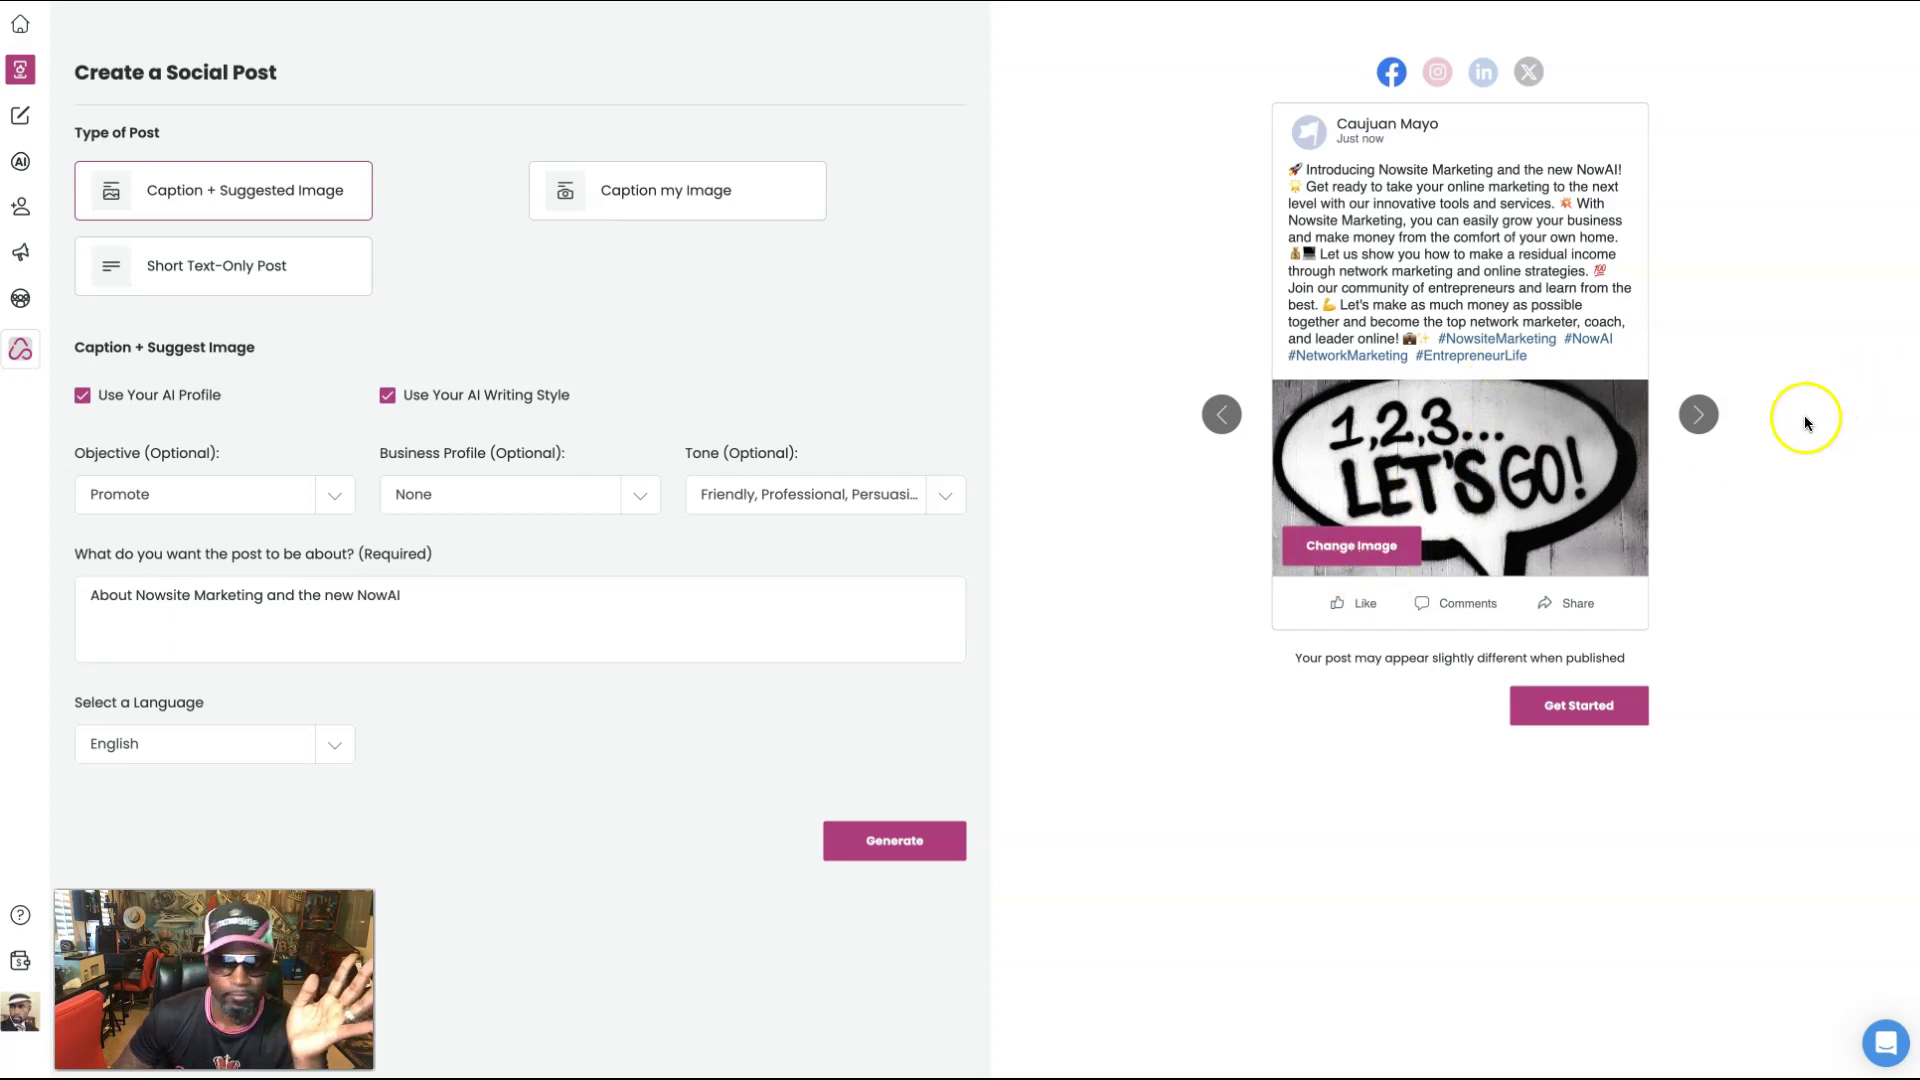
# - Swap the image for the AI image search photo of a hand writing on a whiteboard
pyautogui.click(1352, 546)
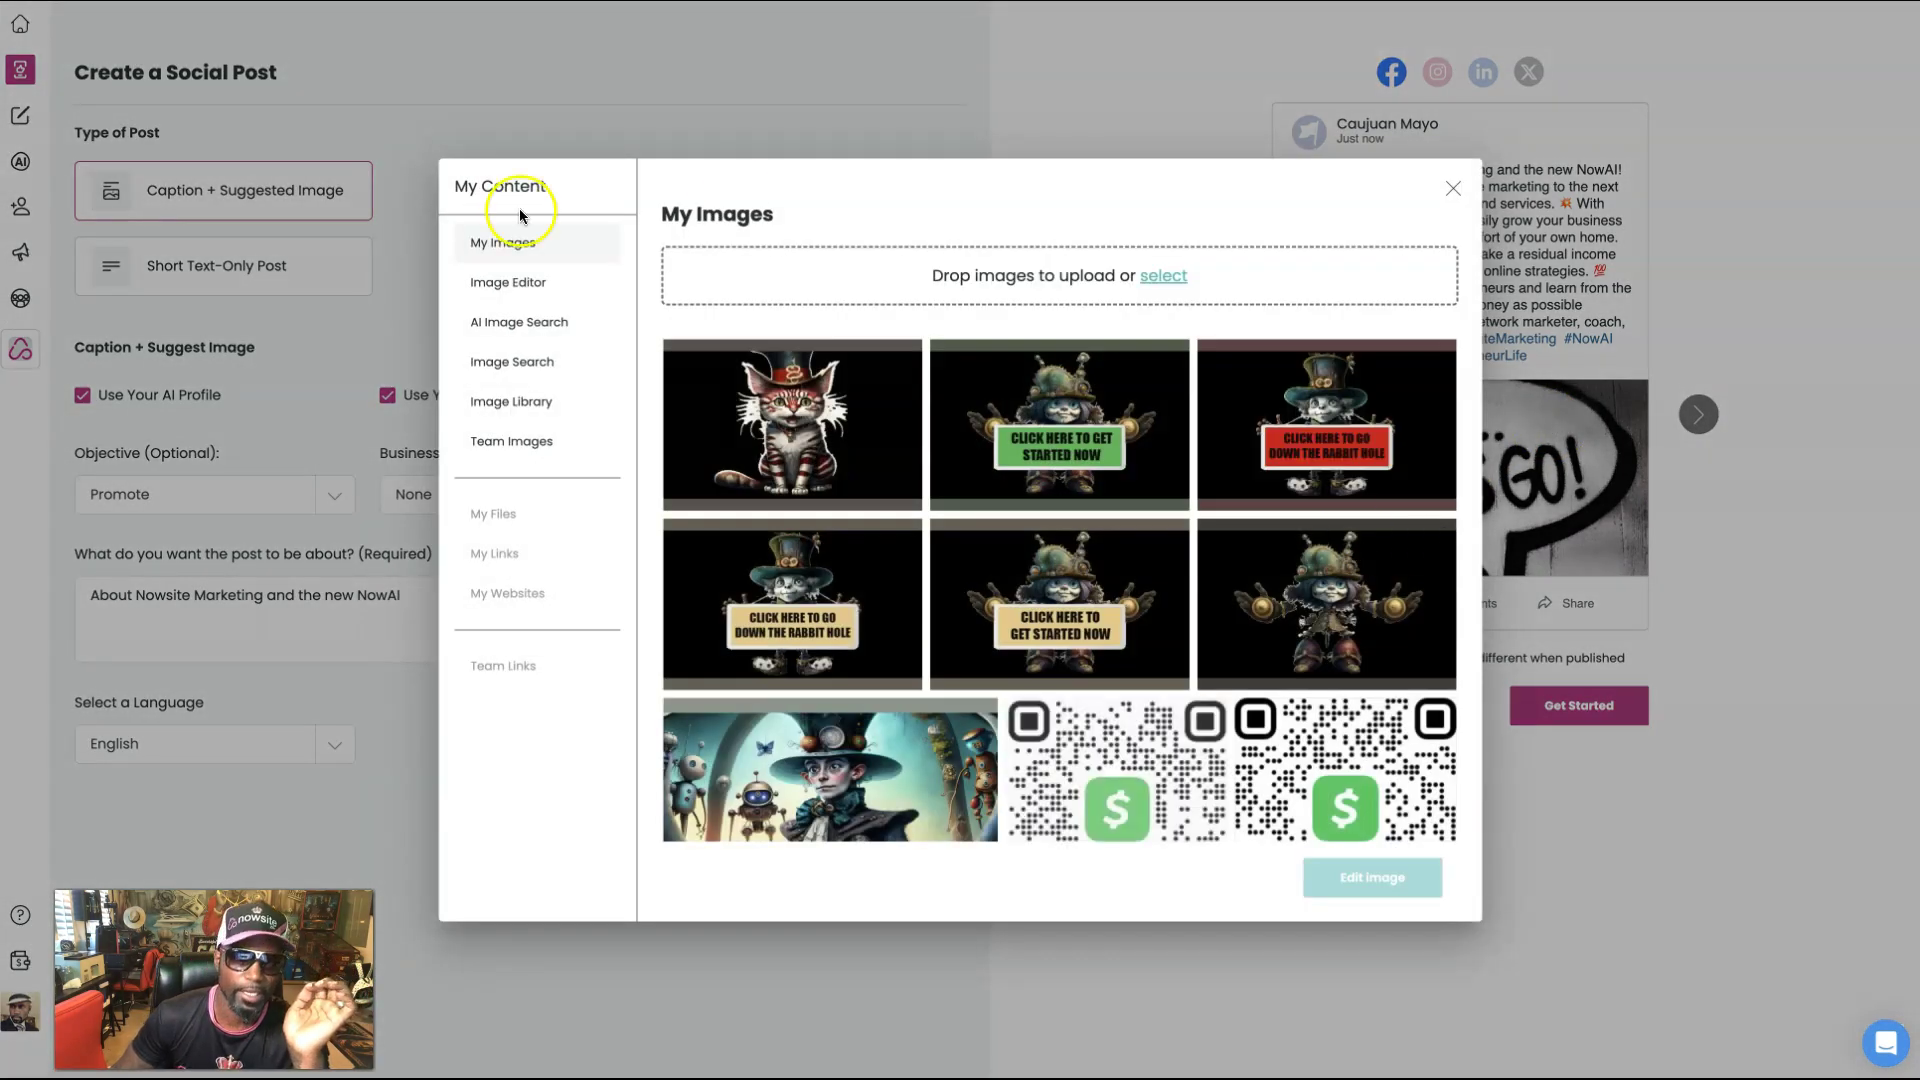
pyautogui.click(527, 322)
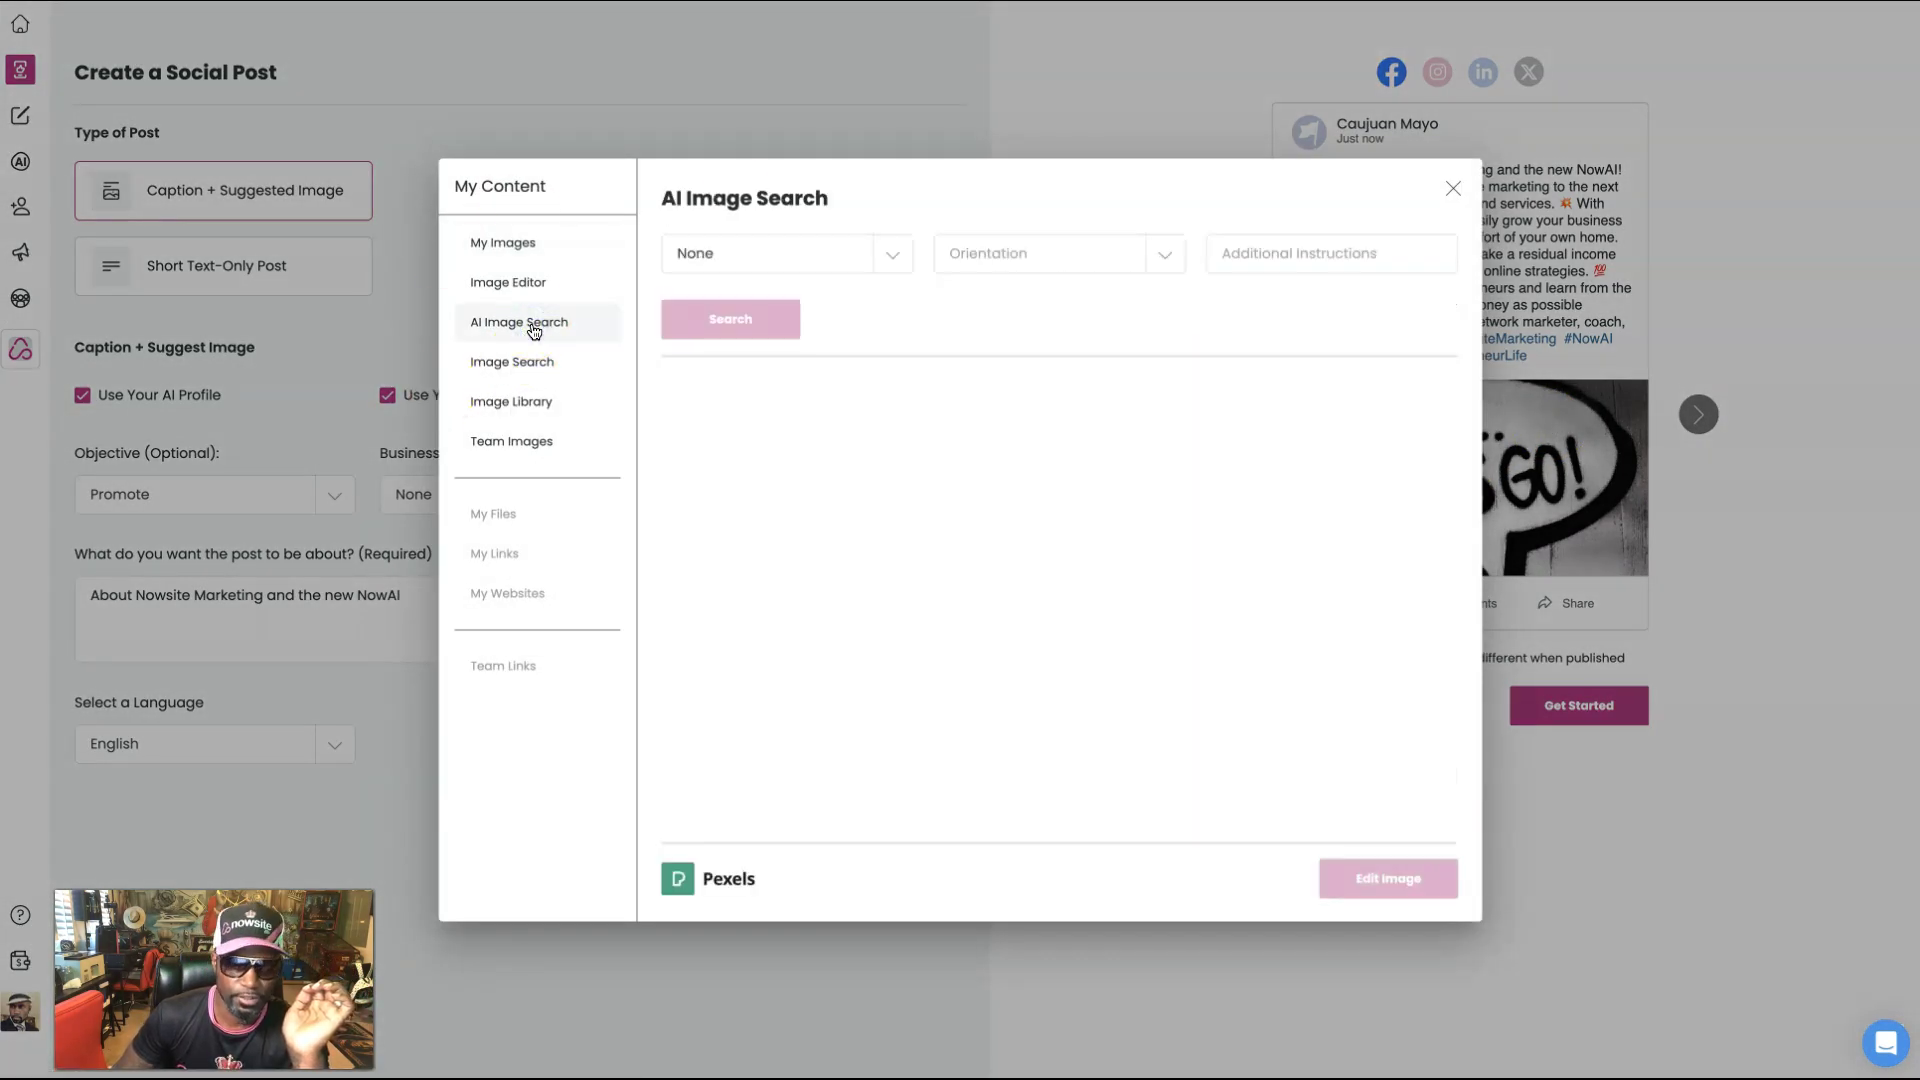
pyautogui.scroll(-5, 1284, 677)
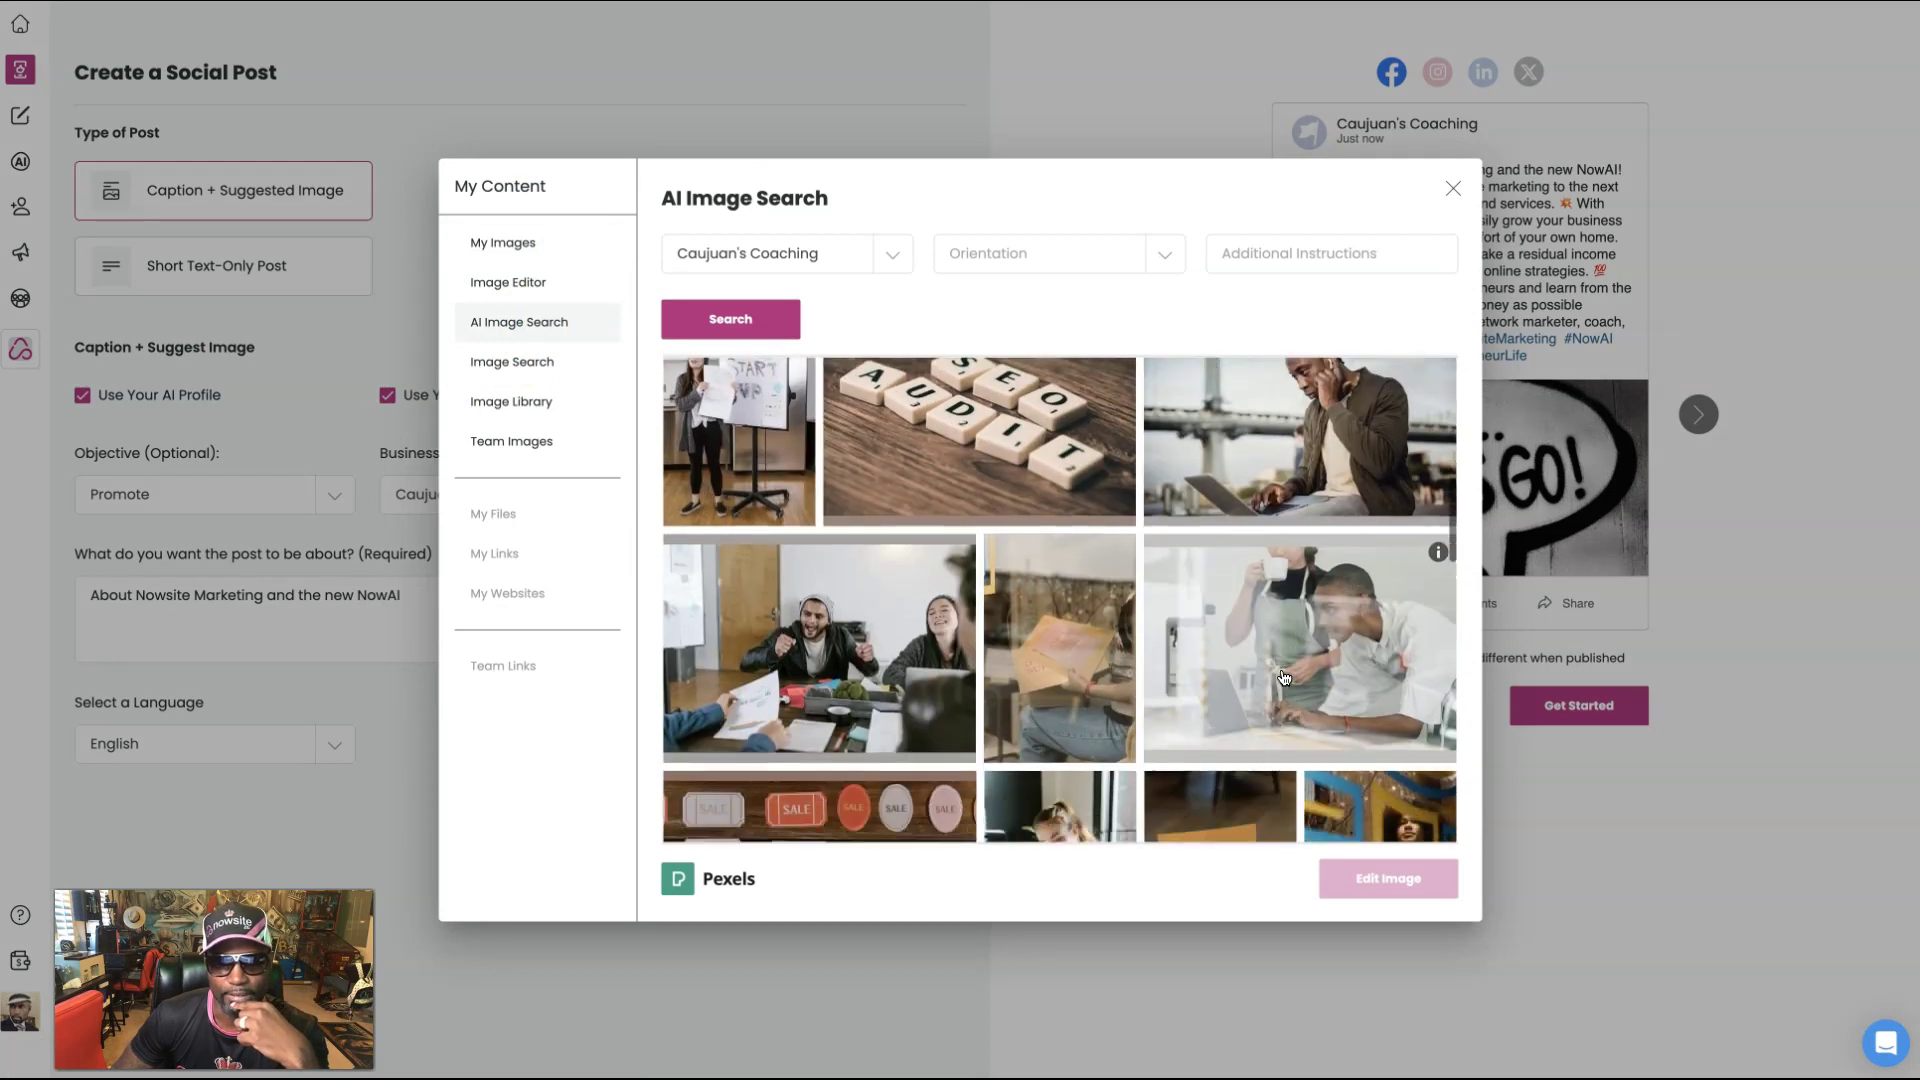
pyautogui.scroll(-8, 1284, 677)
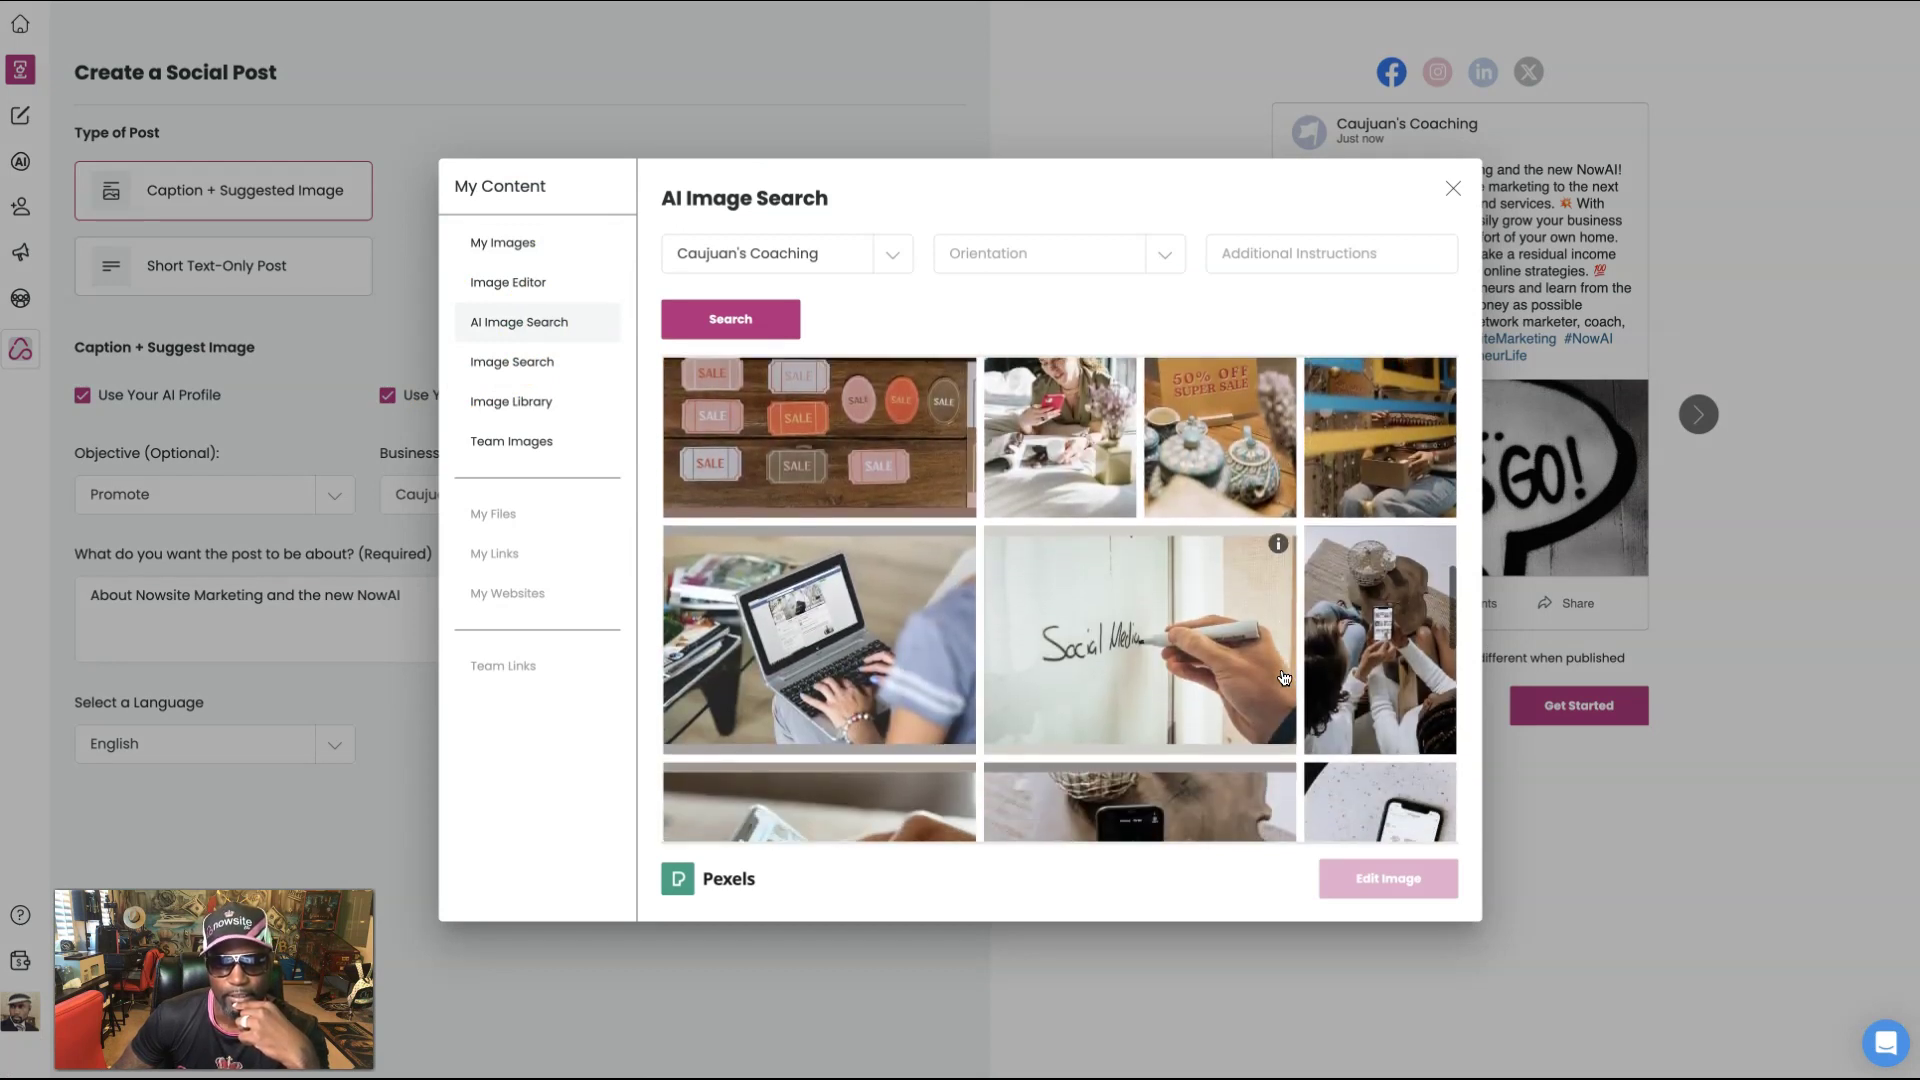
pyautogui.scroll(-1, 1284, 676)
pyautogui.click(1046, 599)
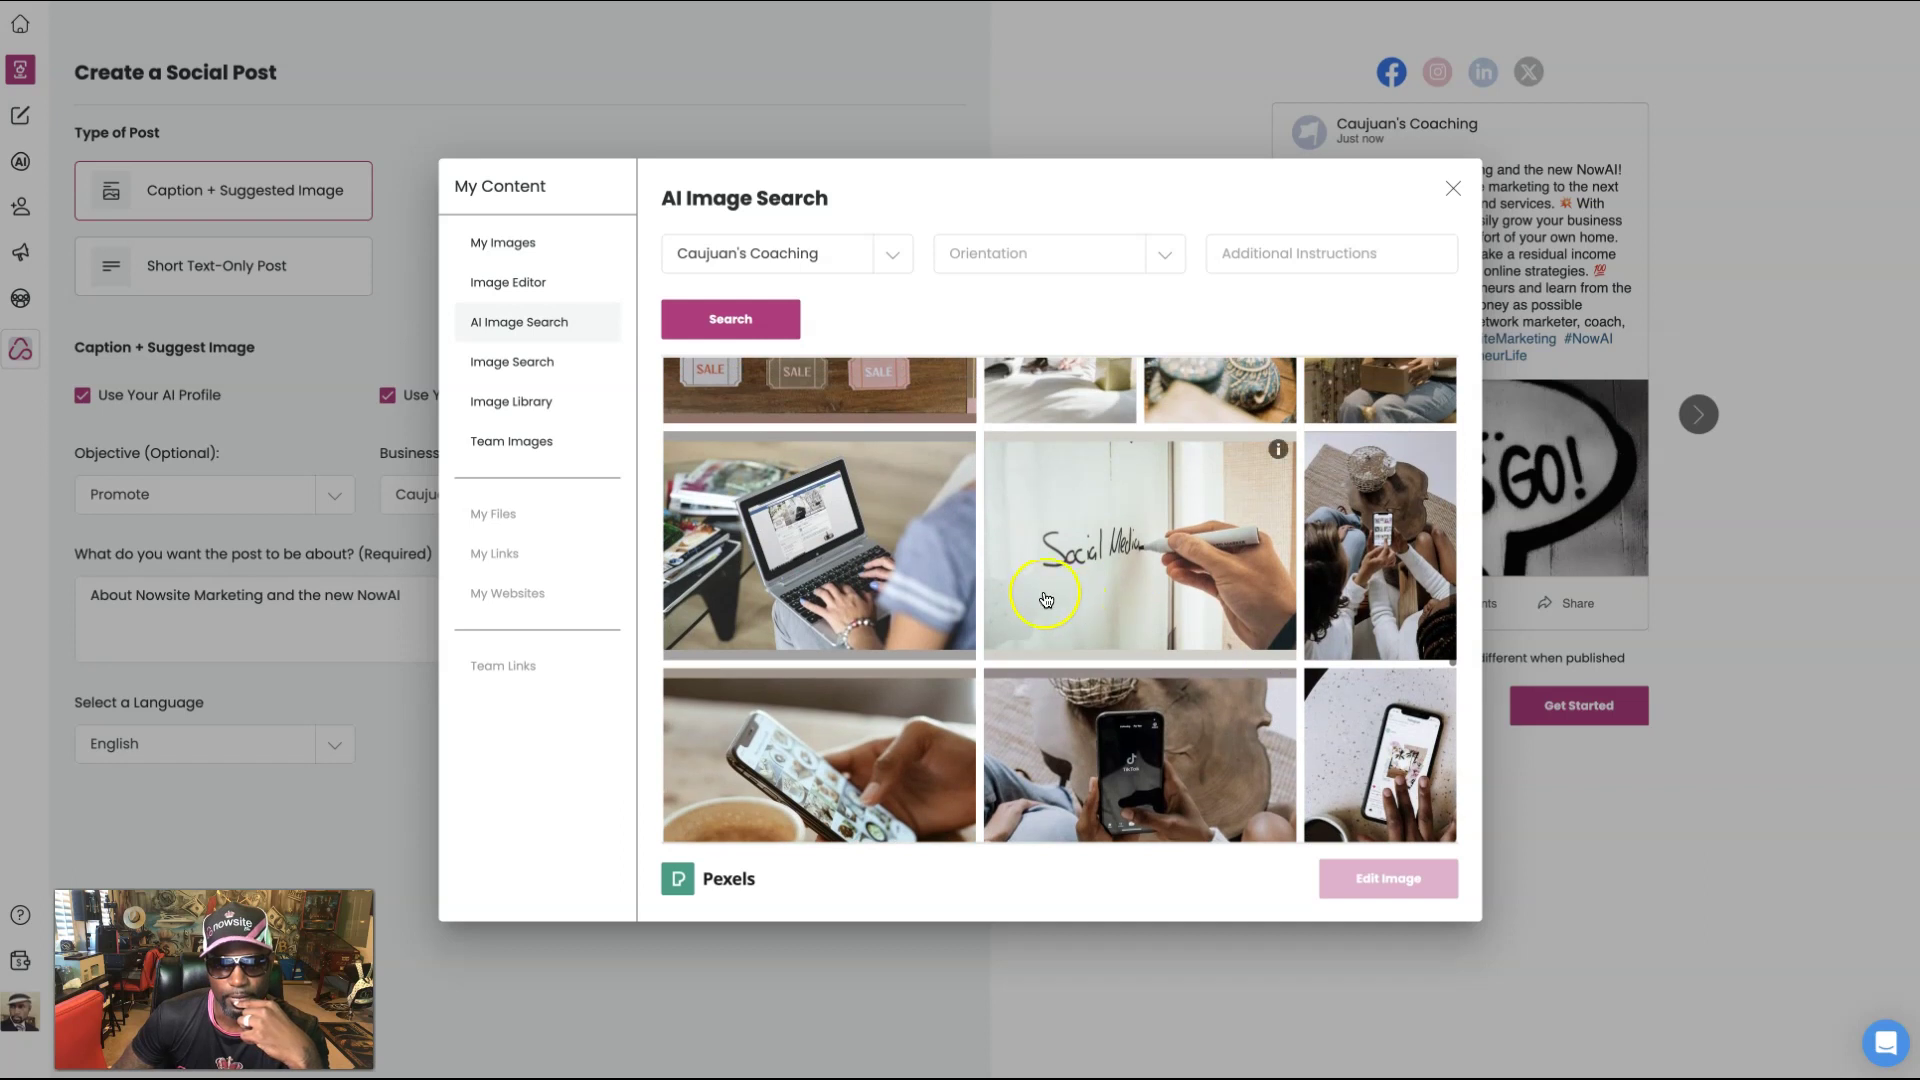
pyautogui.click(1388, 880)
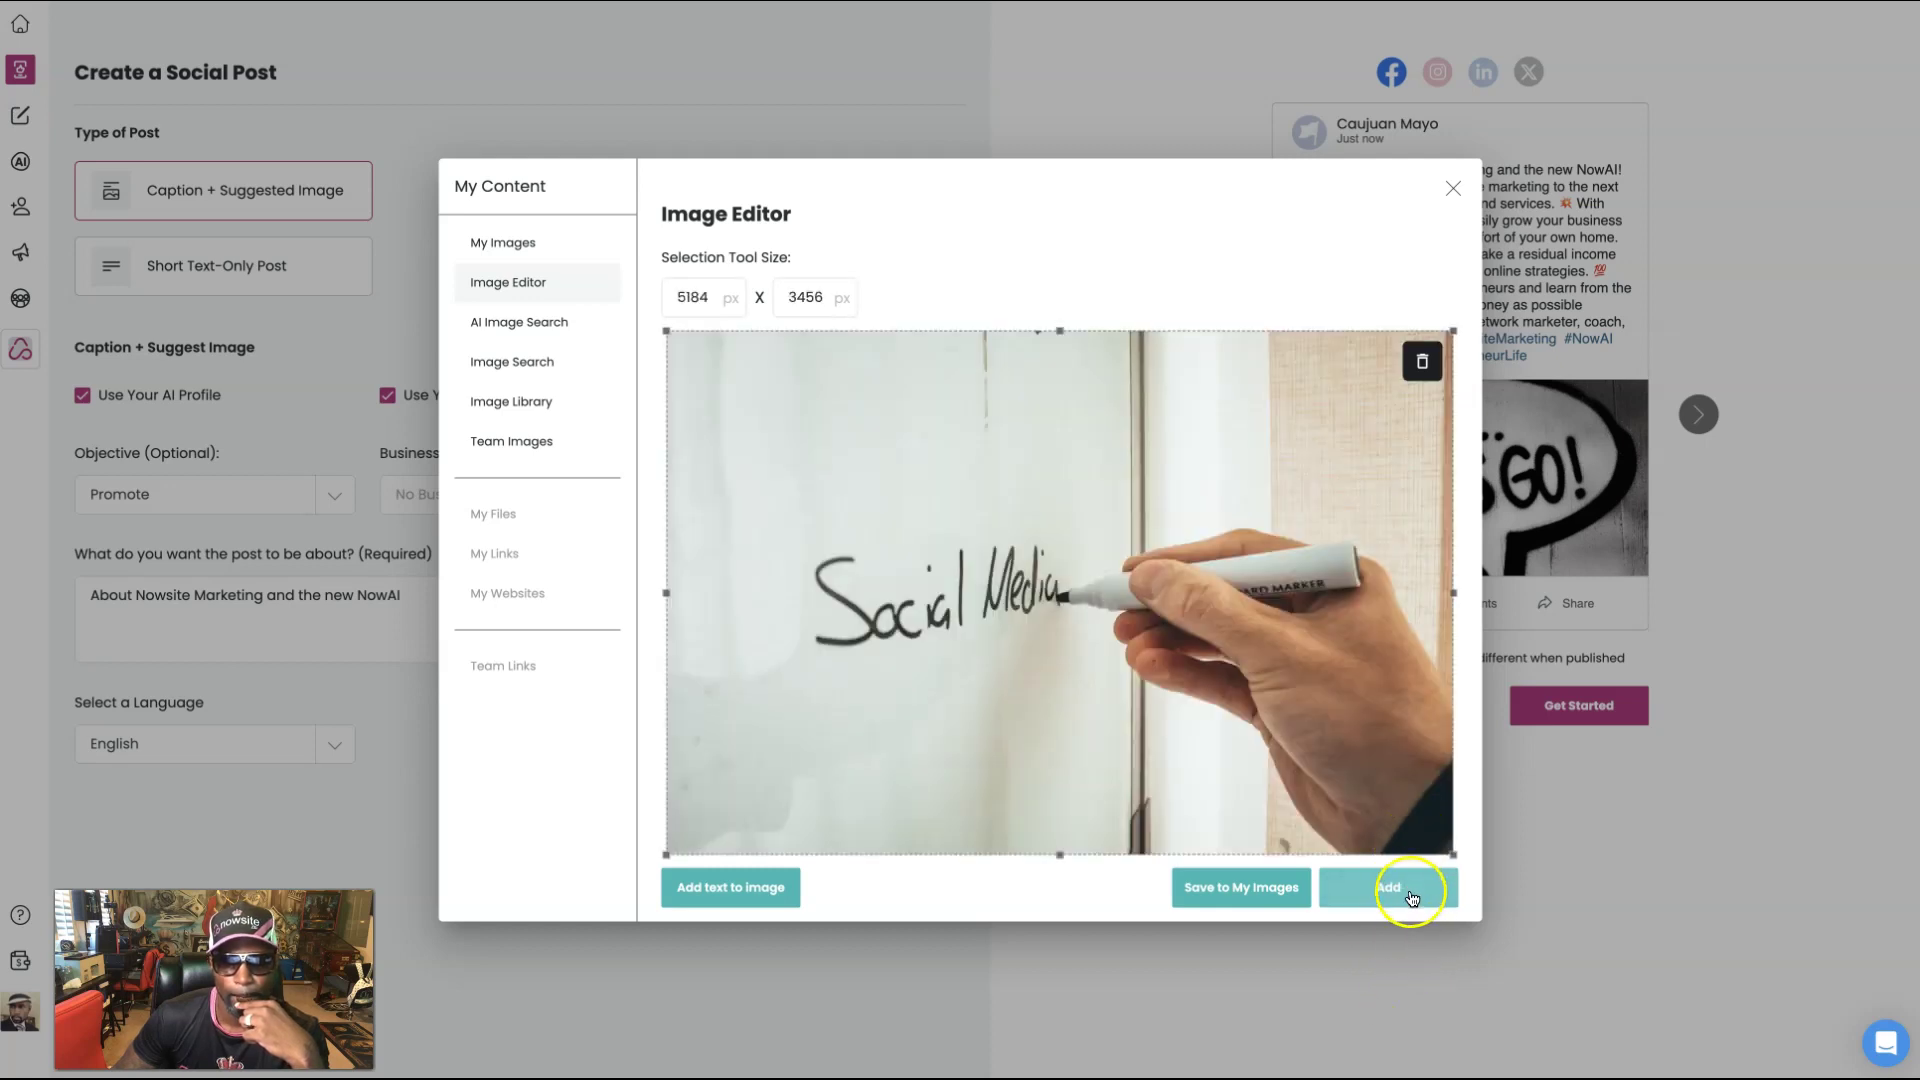
pyautogui.click(1411, 895)
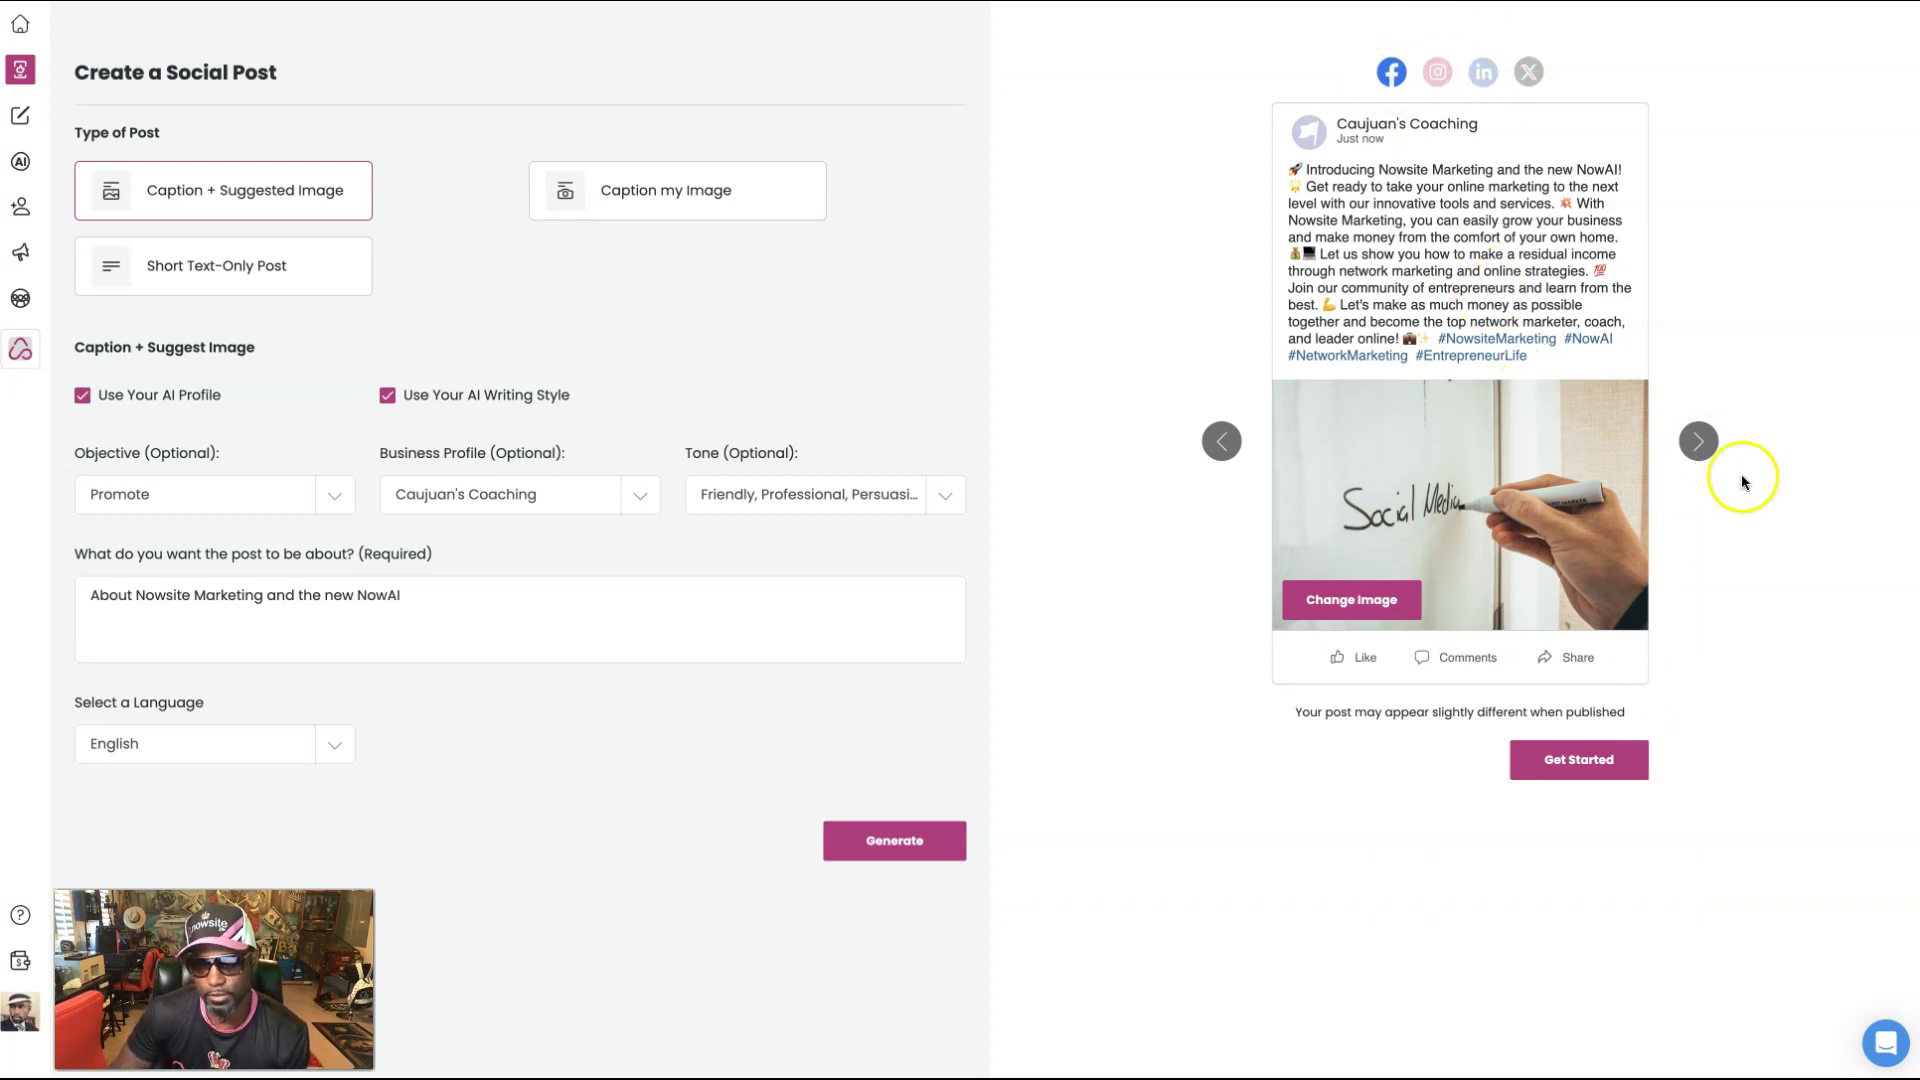
pyautogui.click(1697, 440)
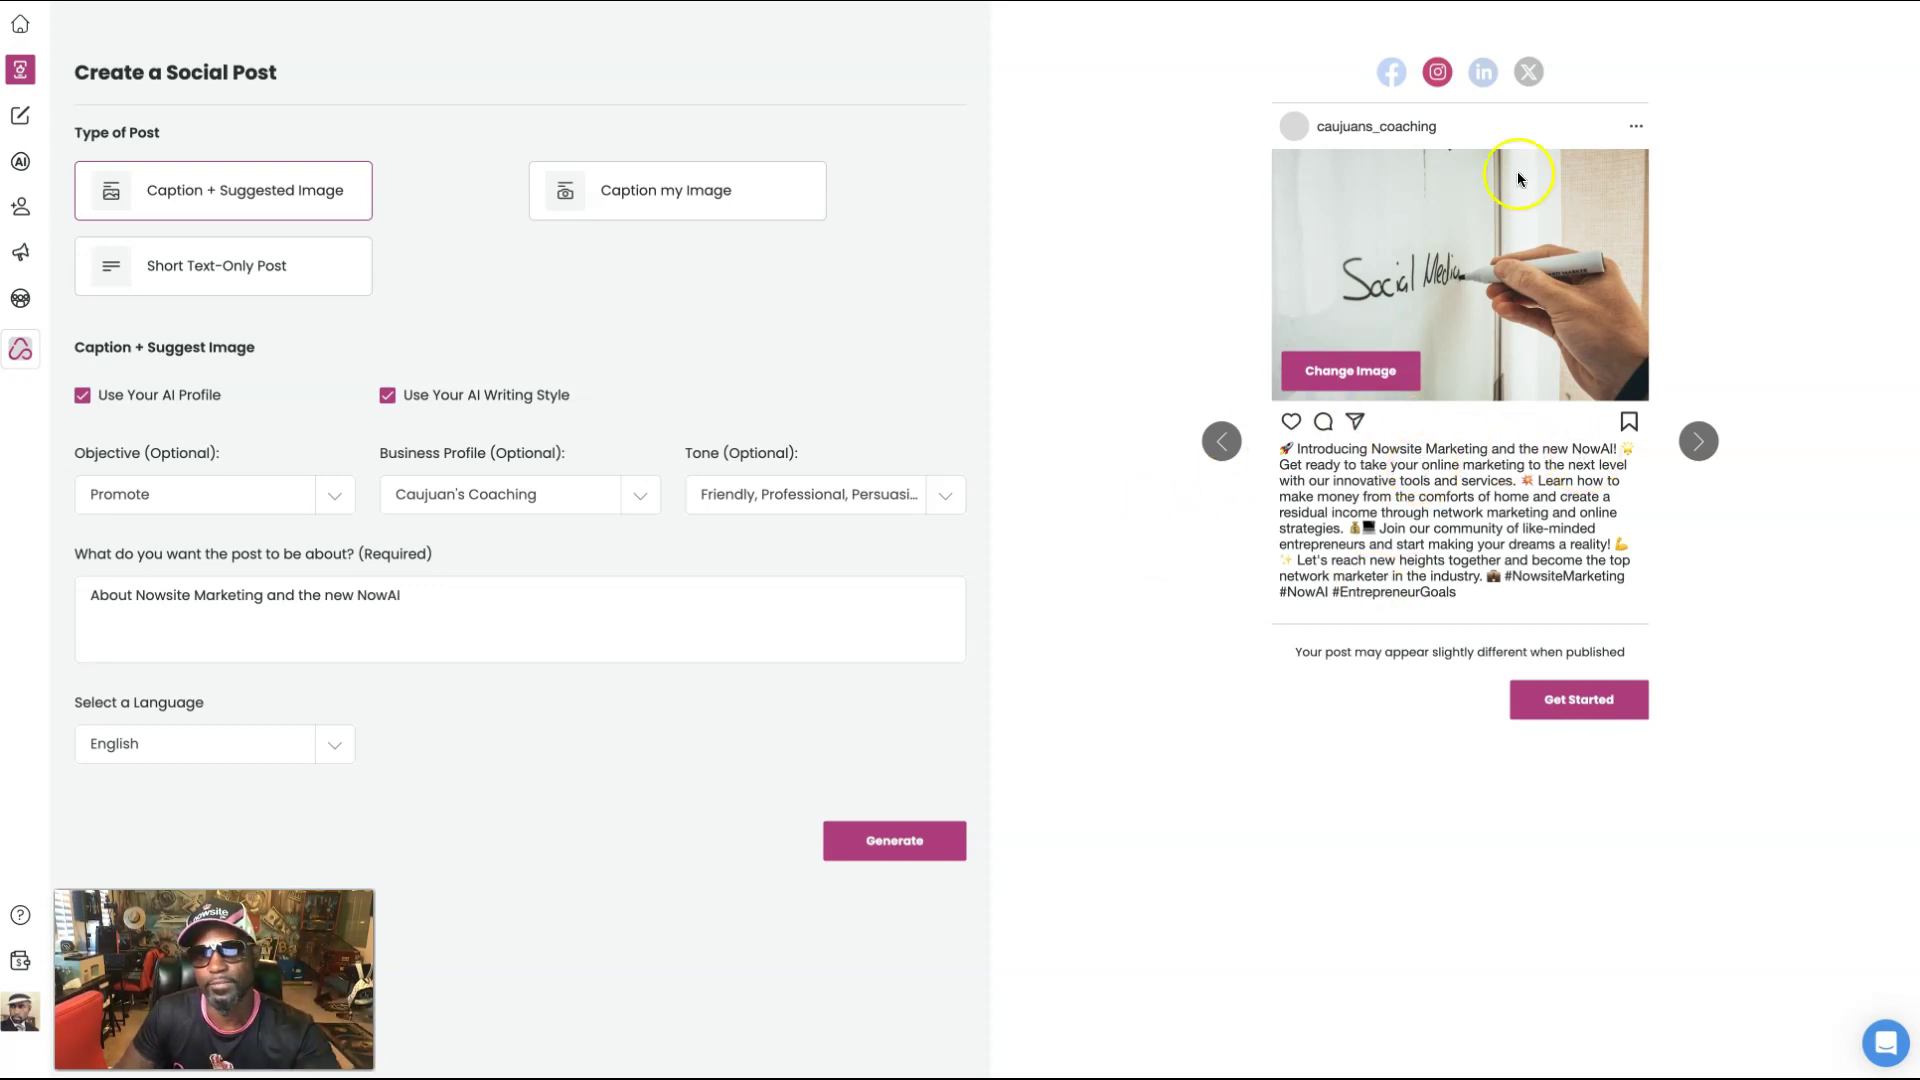
pyautogui.click(1698, 441)
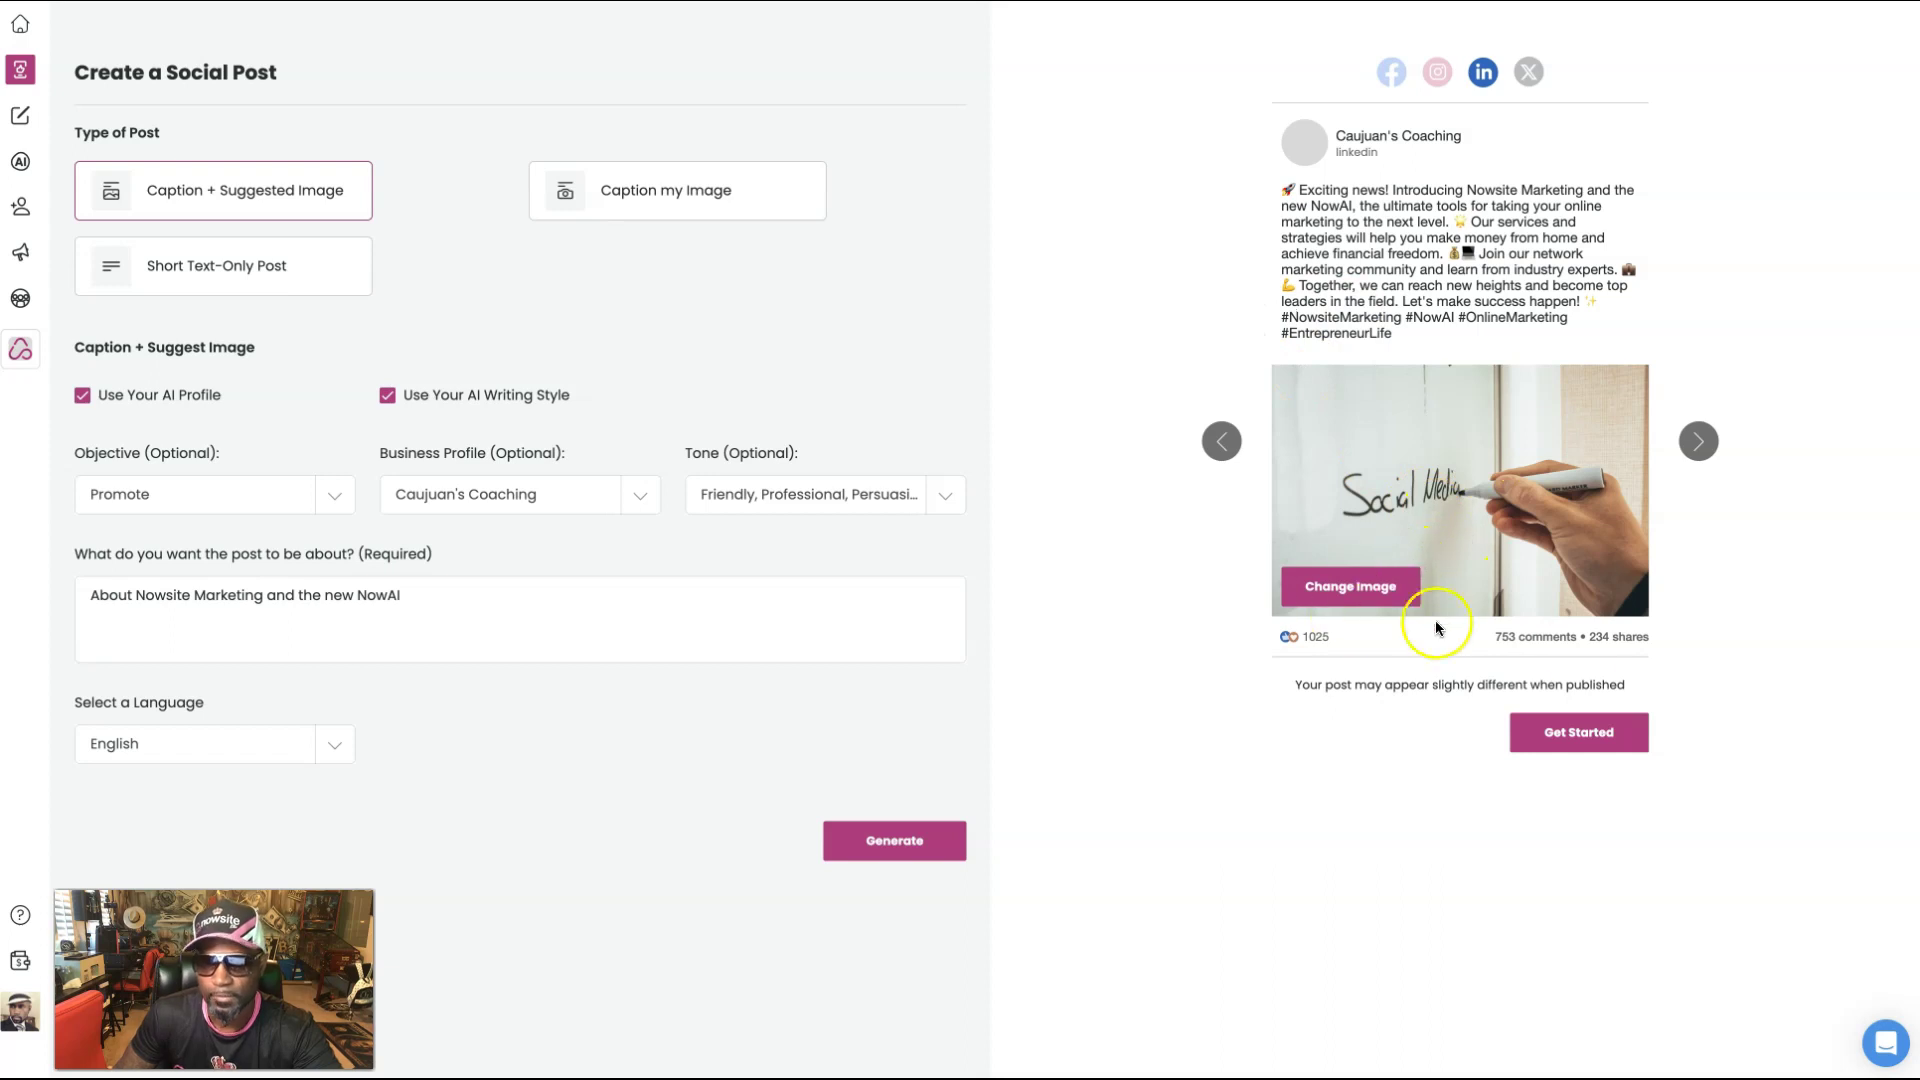
pyautogui.click(1705, 444)
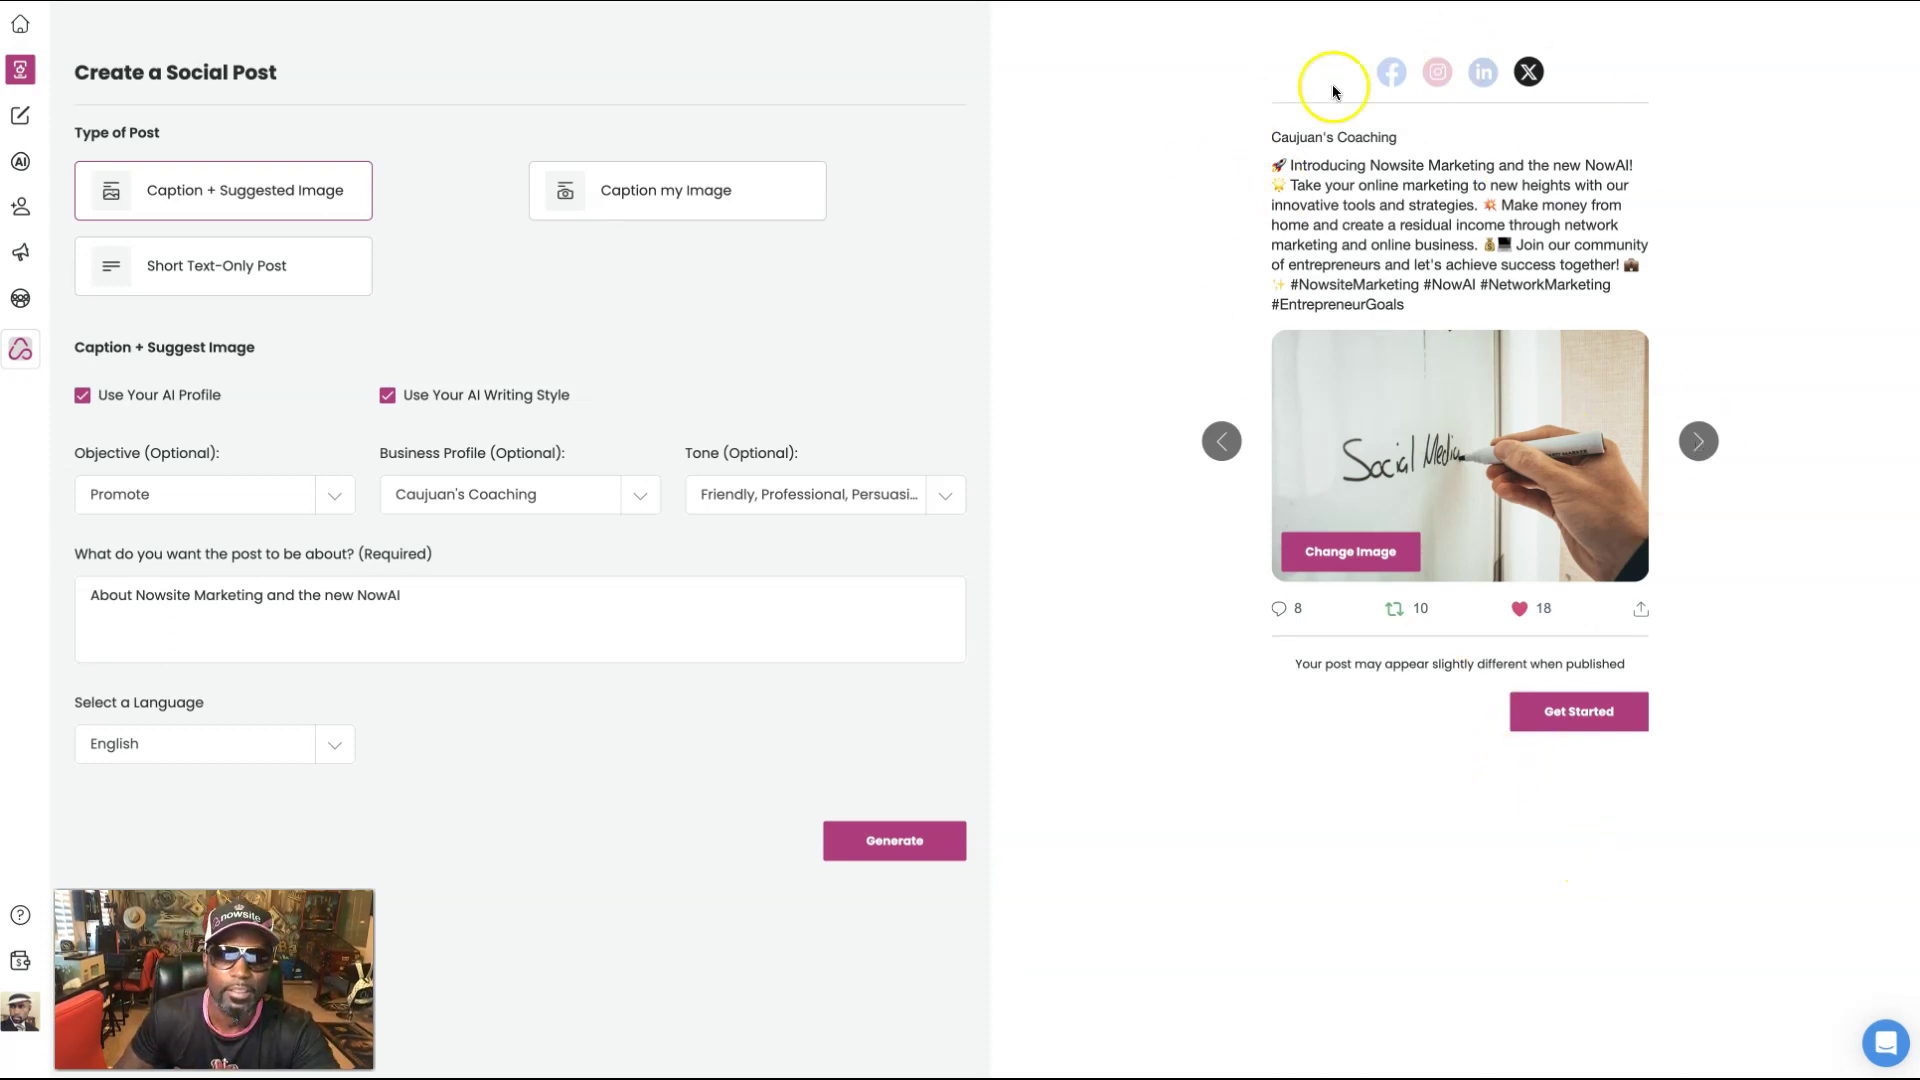
pyautogui.click(1391, 73)
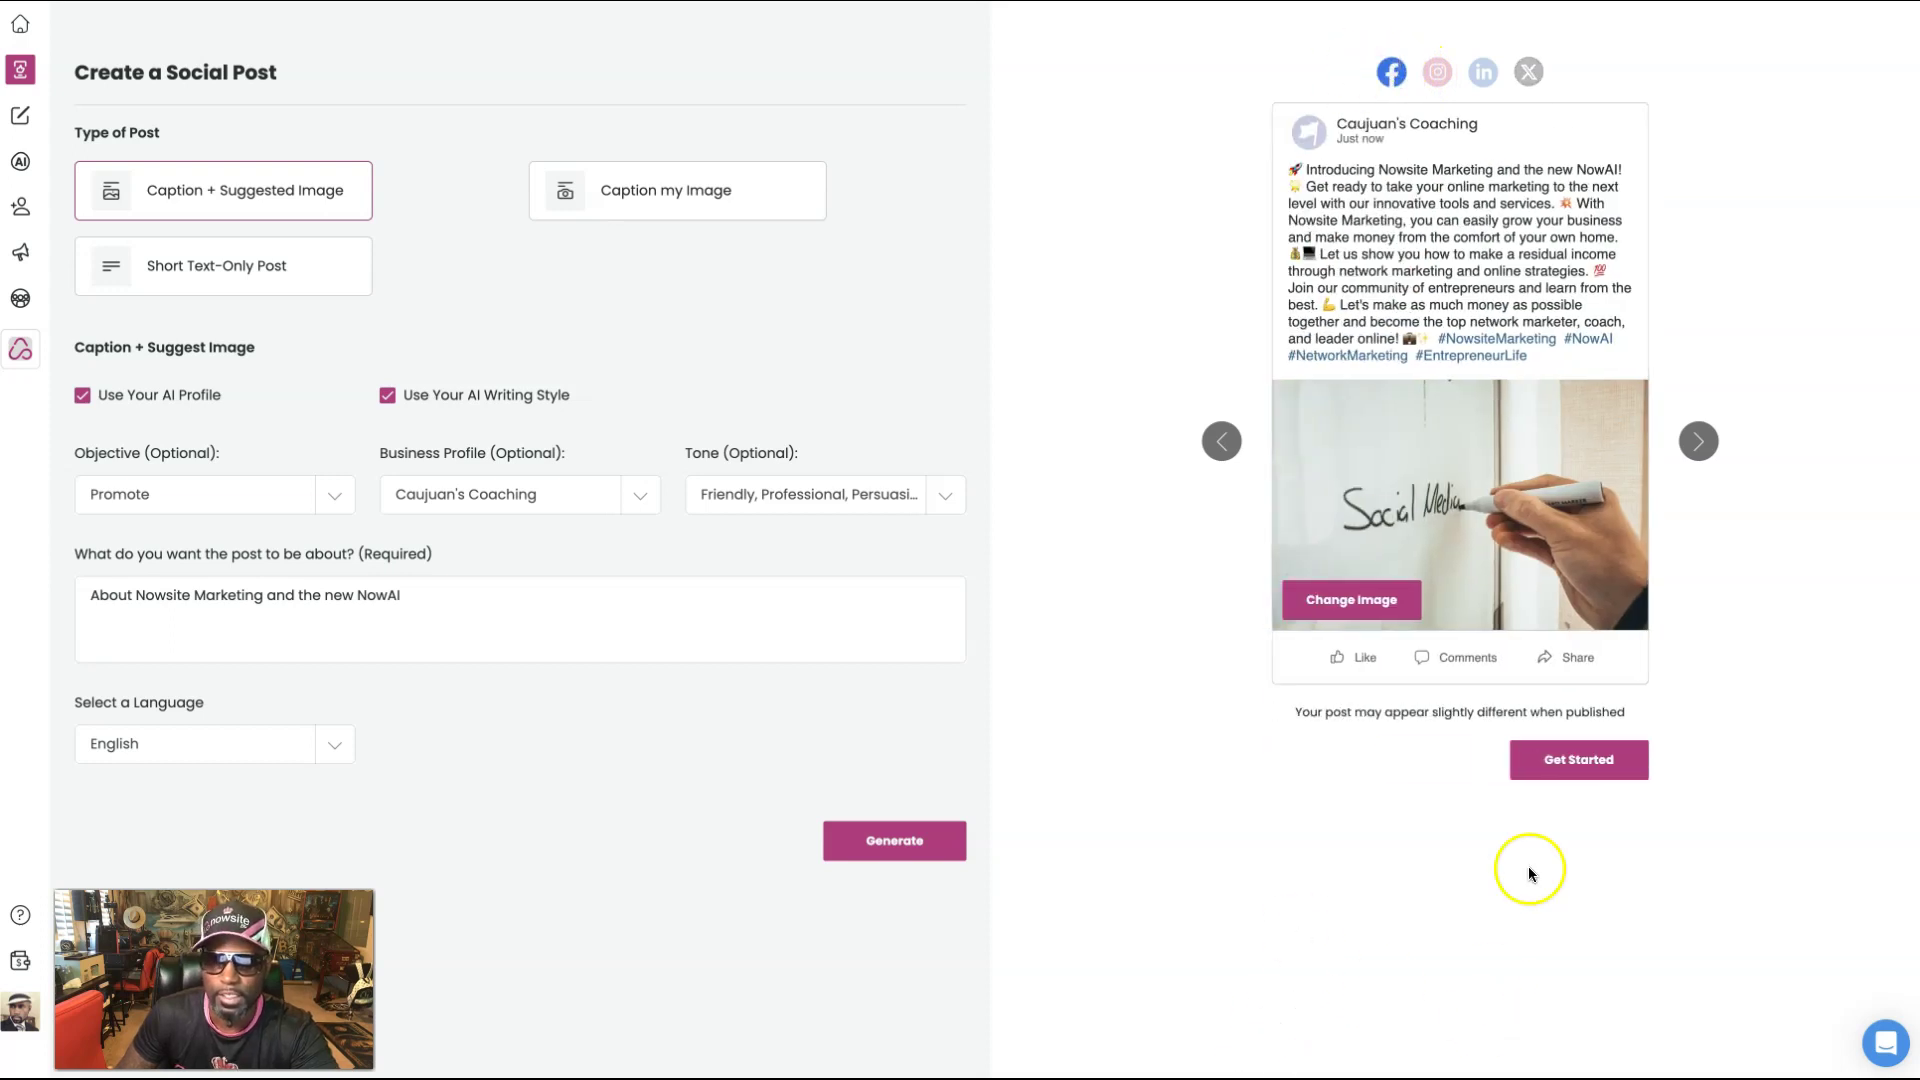
# - Post to Facebook, copying the caption, downloading the whiteboard image and opening Facebook's feed
pyautogui.click(1568, 760)
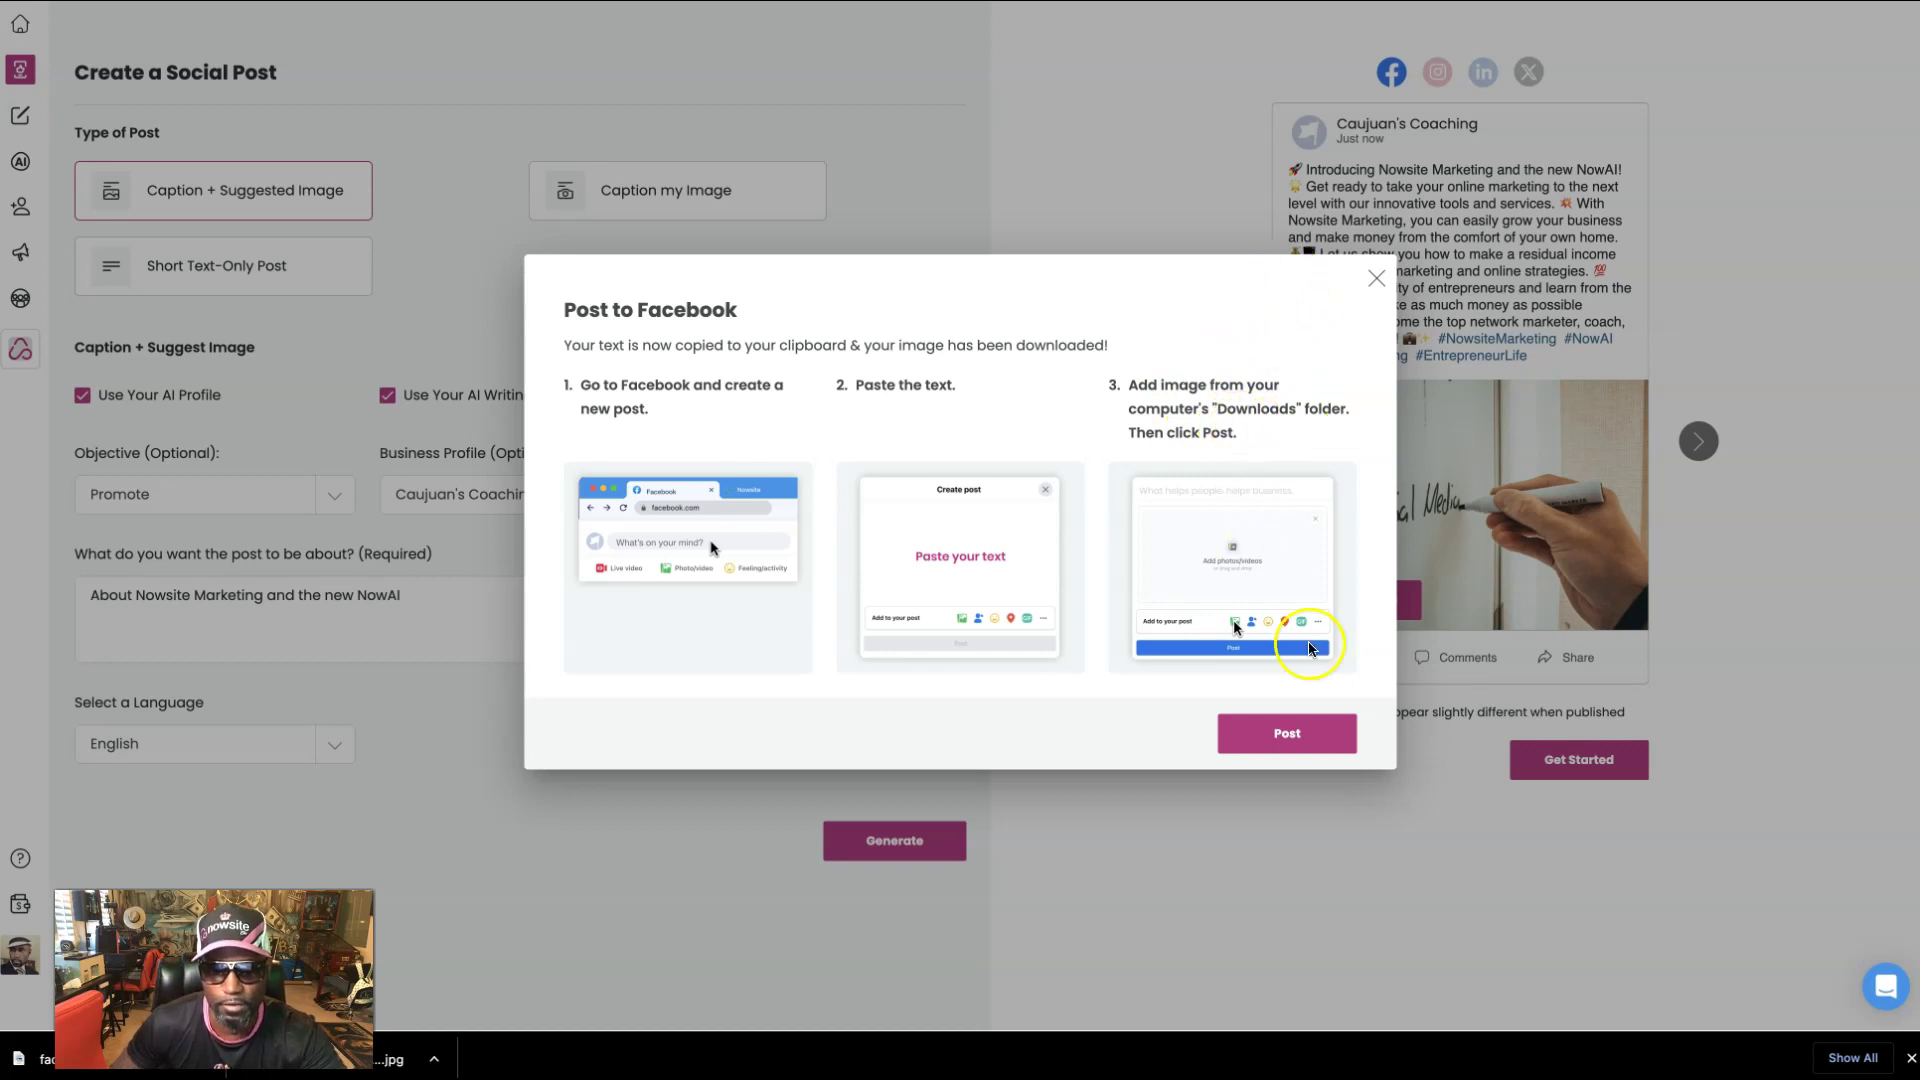
pyautogui.click(1287, 736)
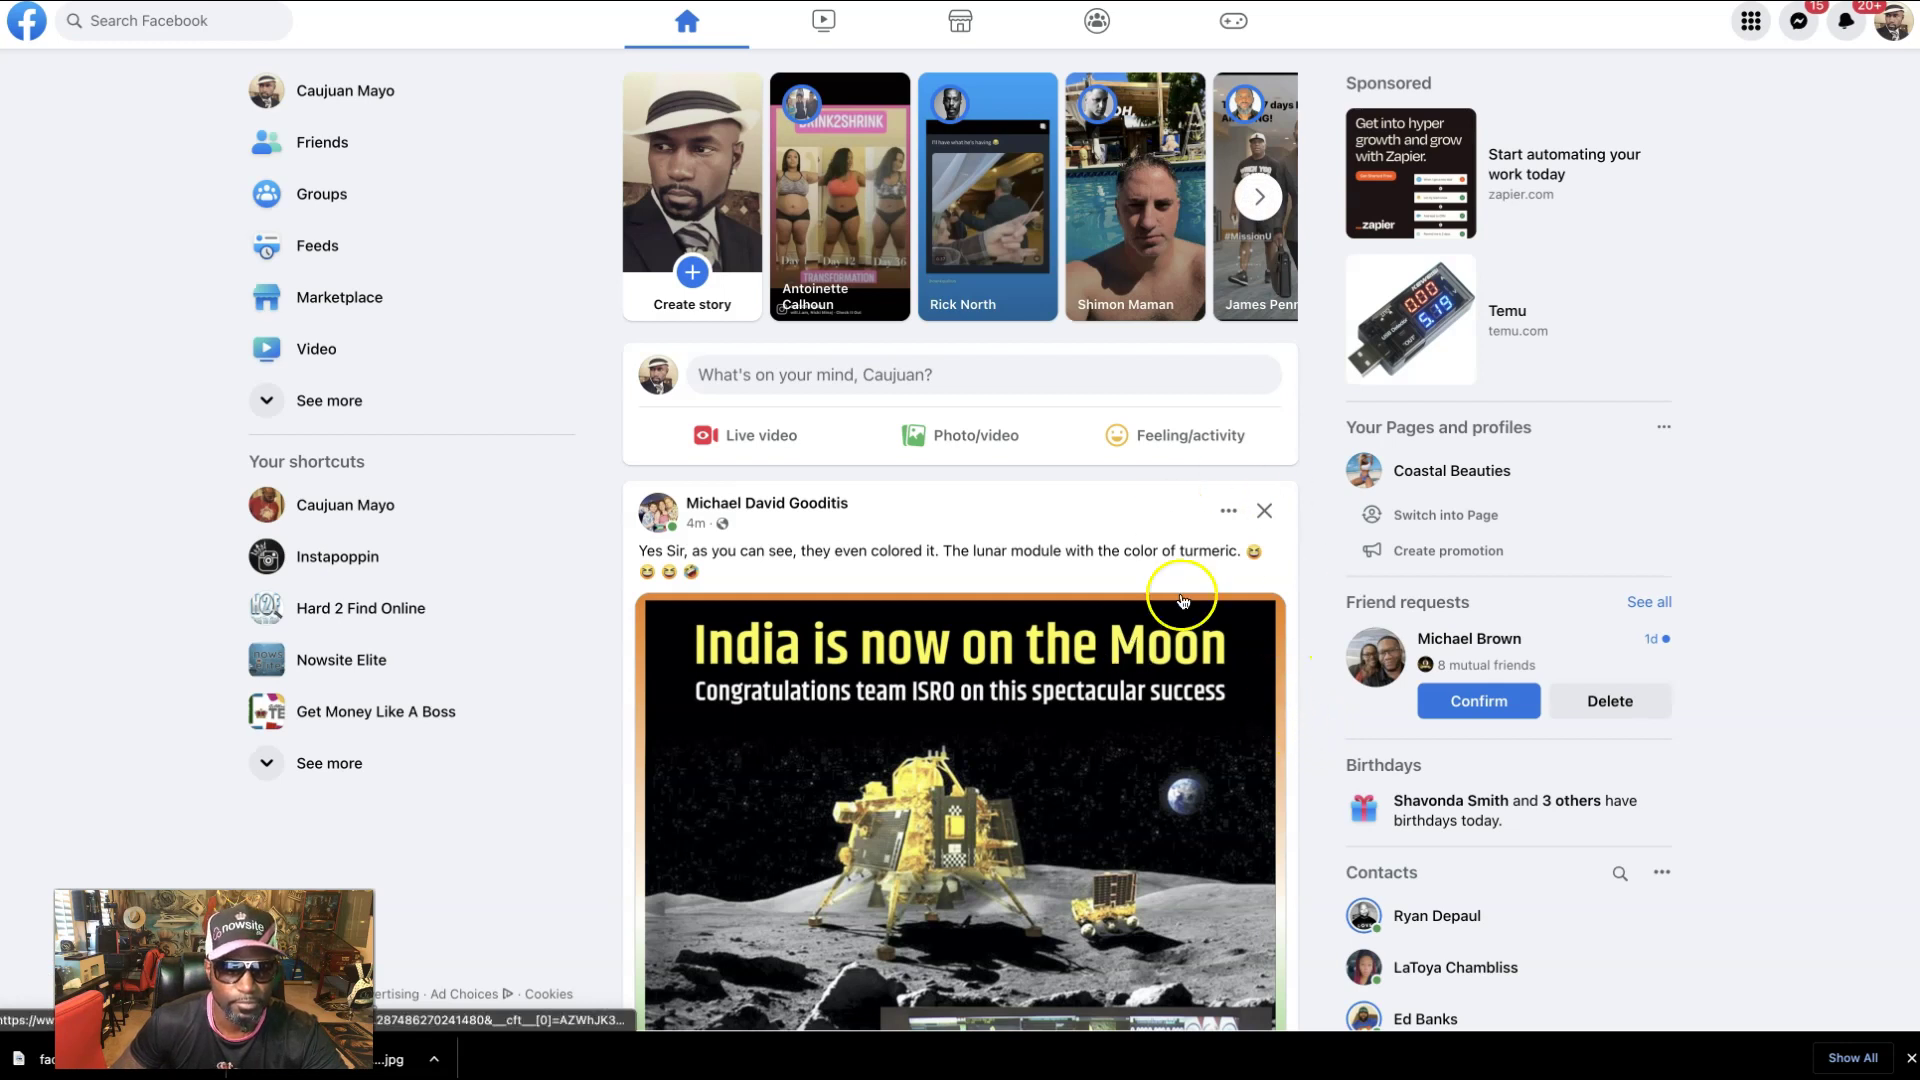
# - Fill a new Facebook post with the generated Nowsite Marketing caption
pyautogui.click(840, 378)
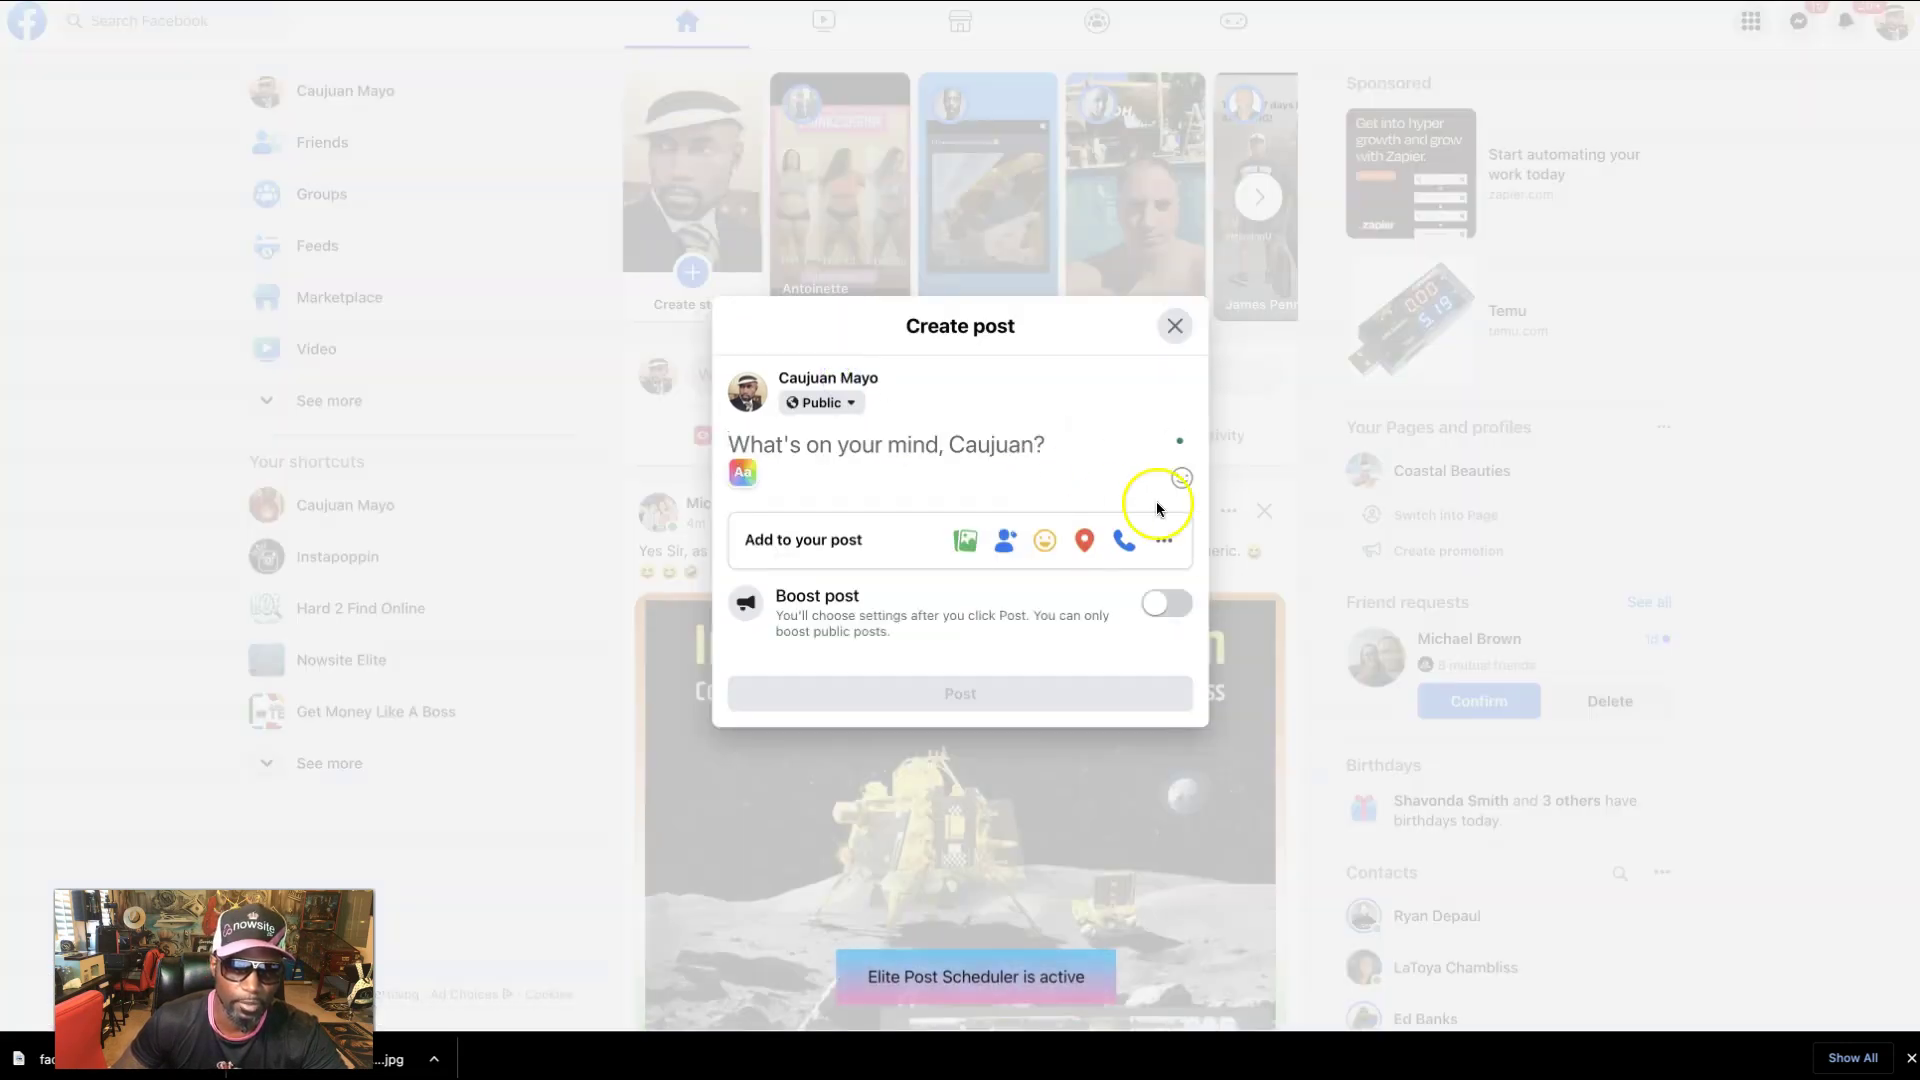
pyautogui.click(1176, 436)
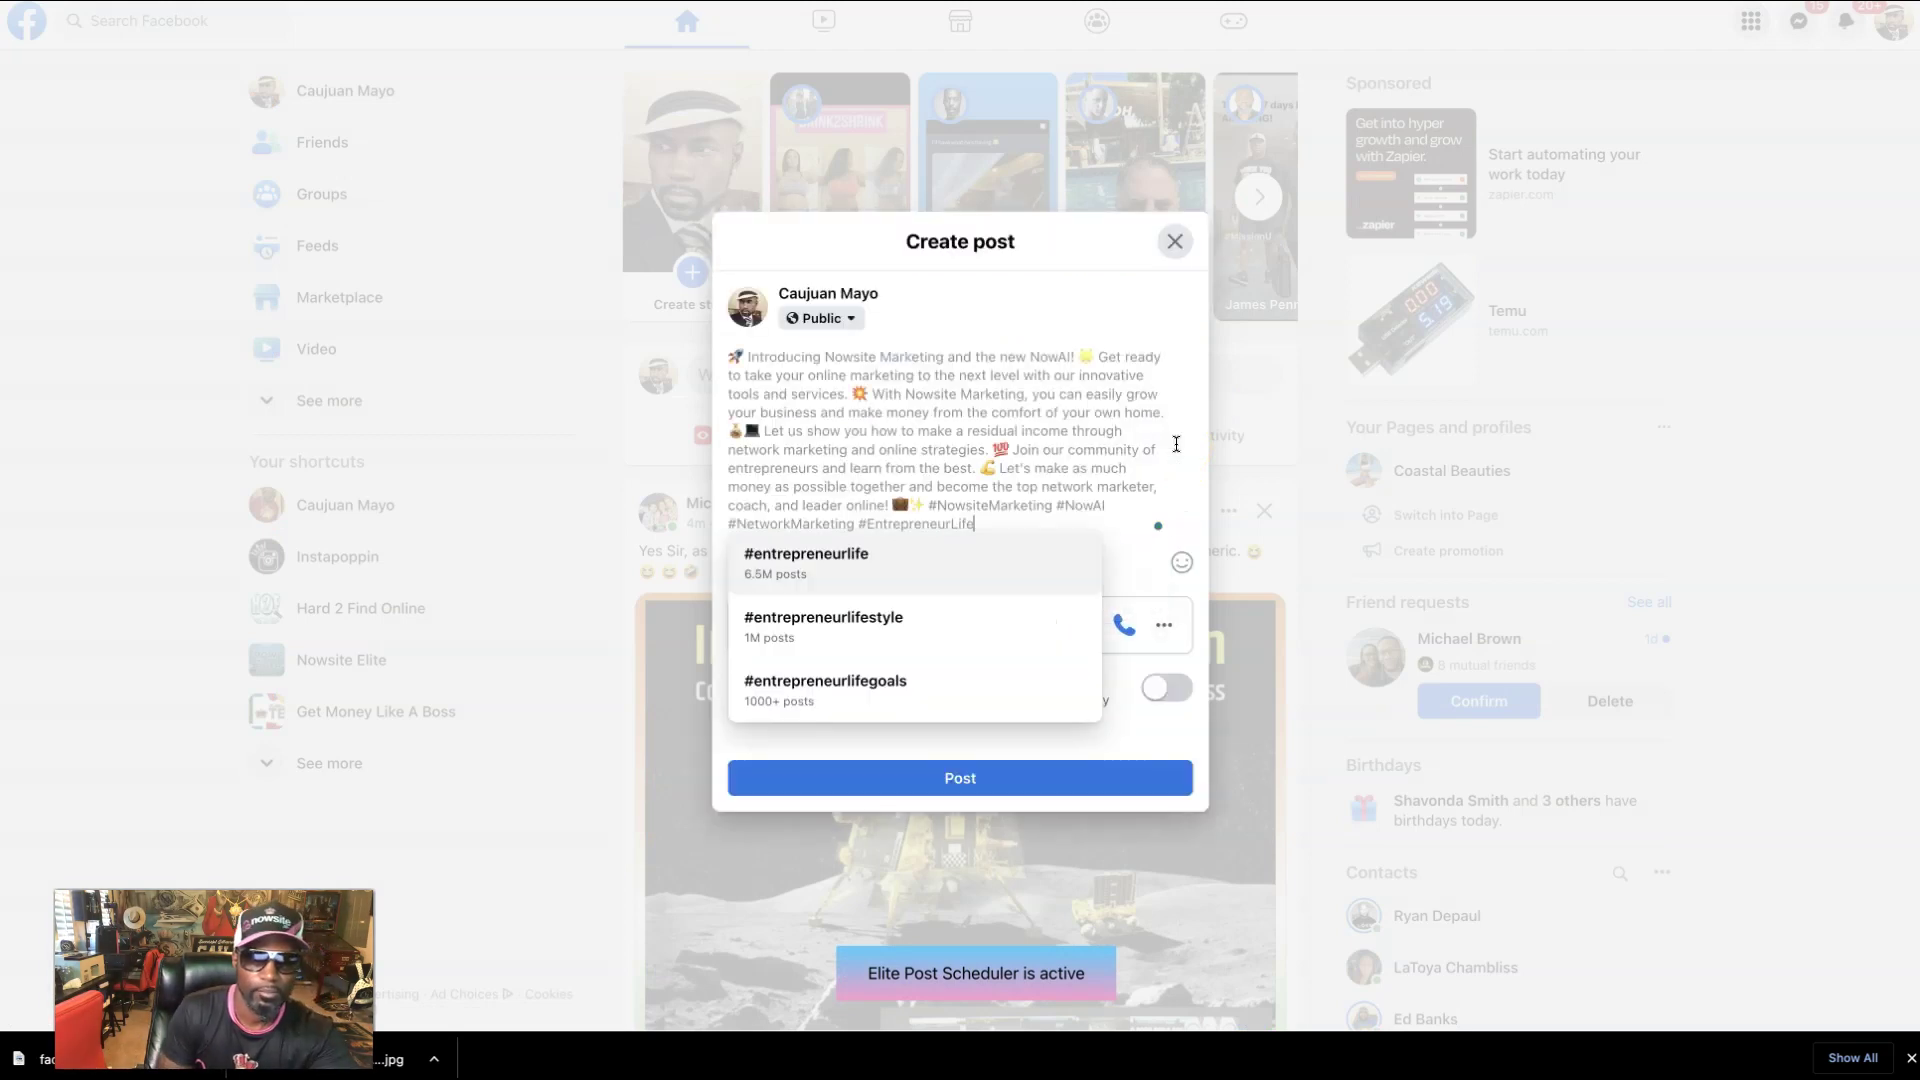
pyautogui.click(1090, 492)
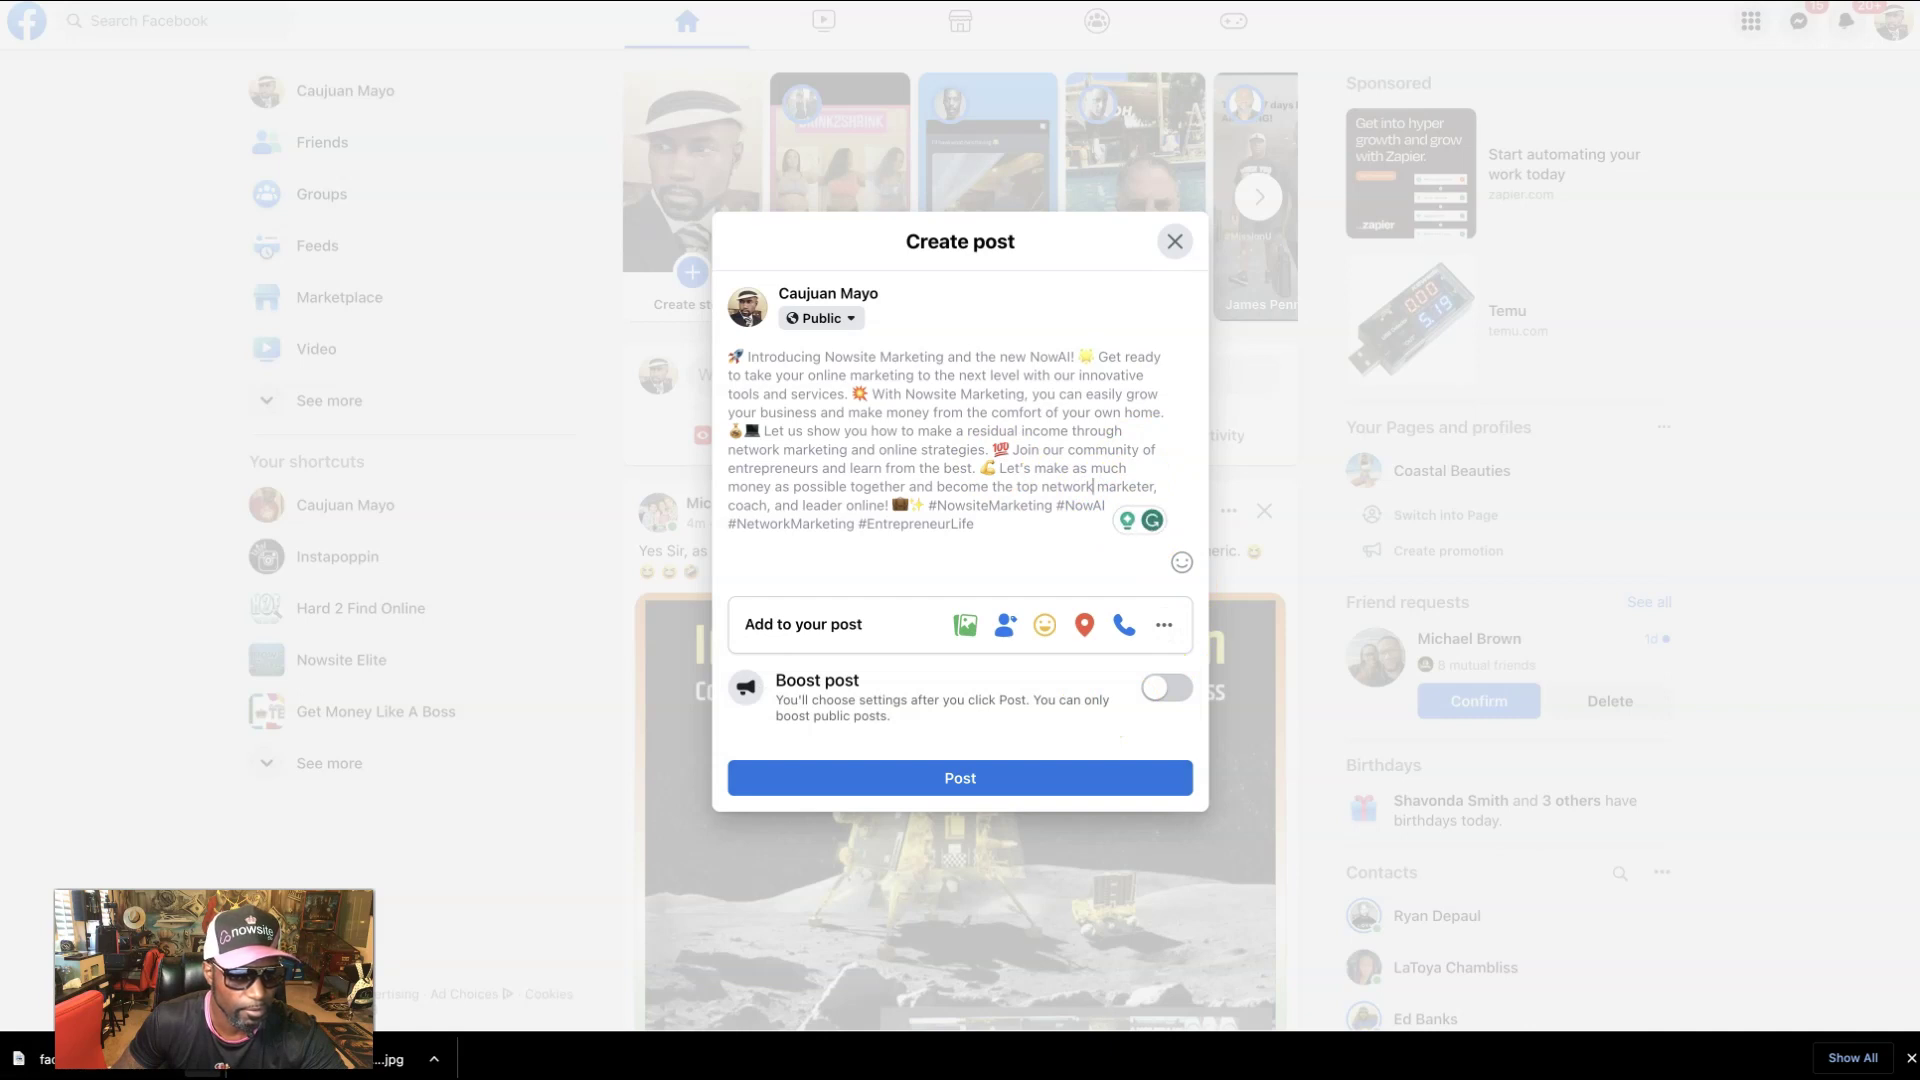
# - Attach the downloaded whiteboard photo from Finder and publish the post
pyautogui.click(433, 1059)
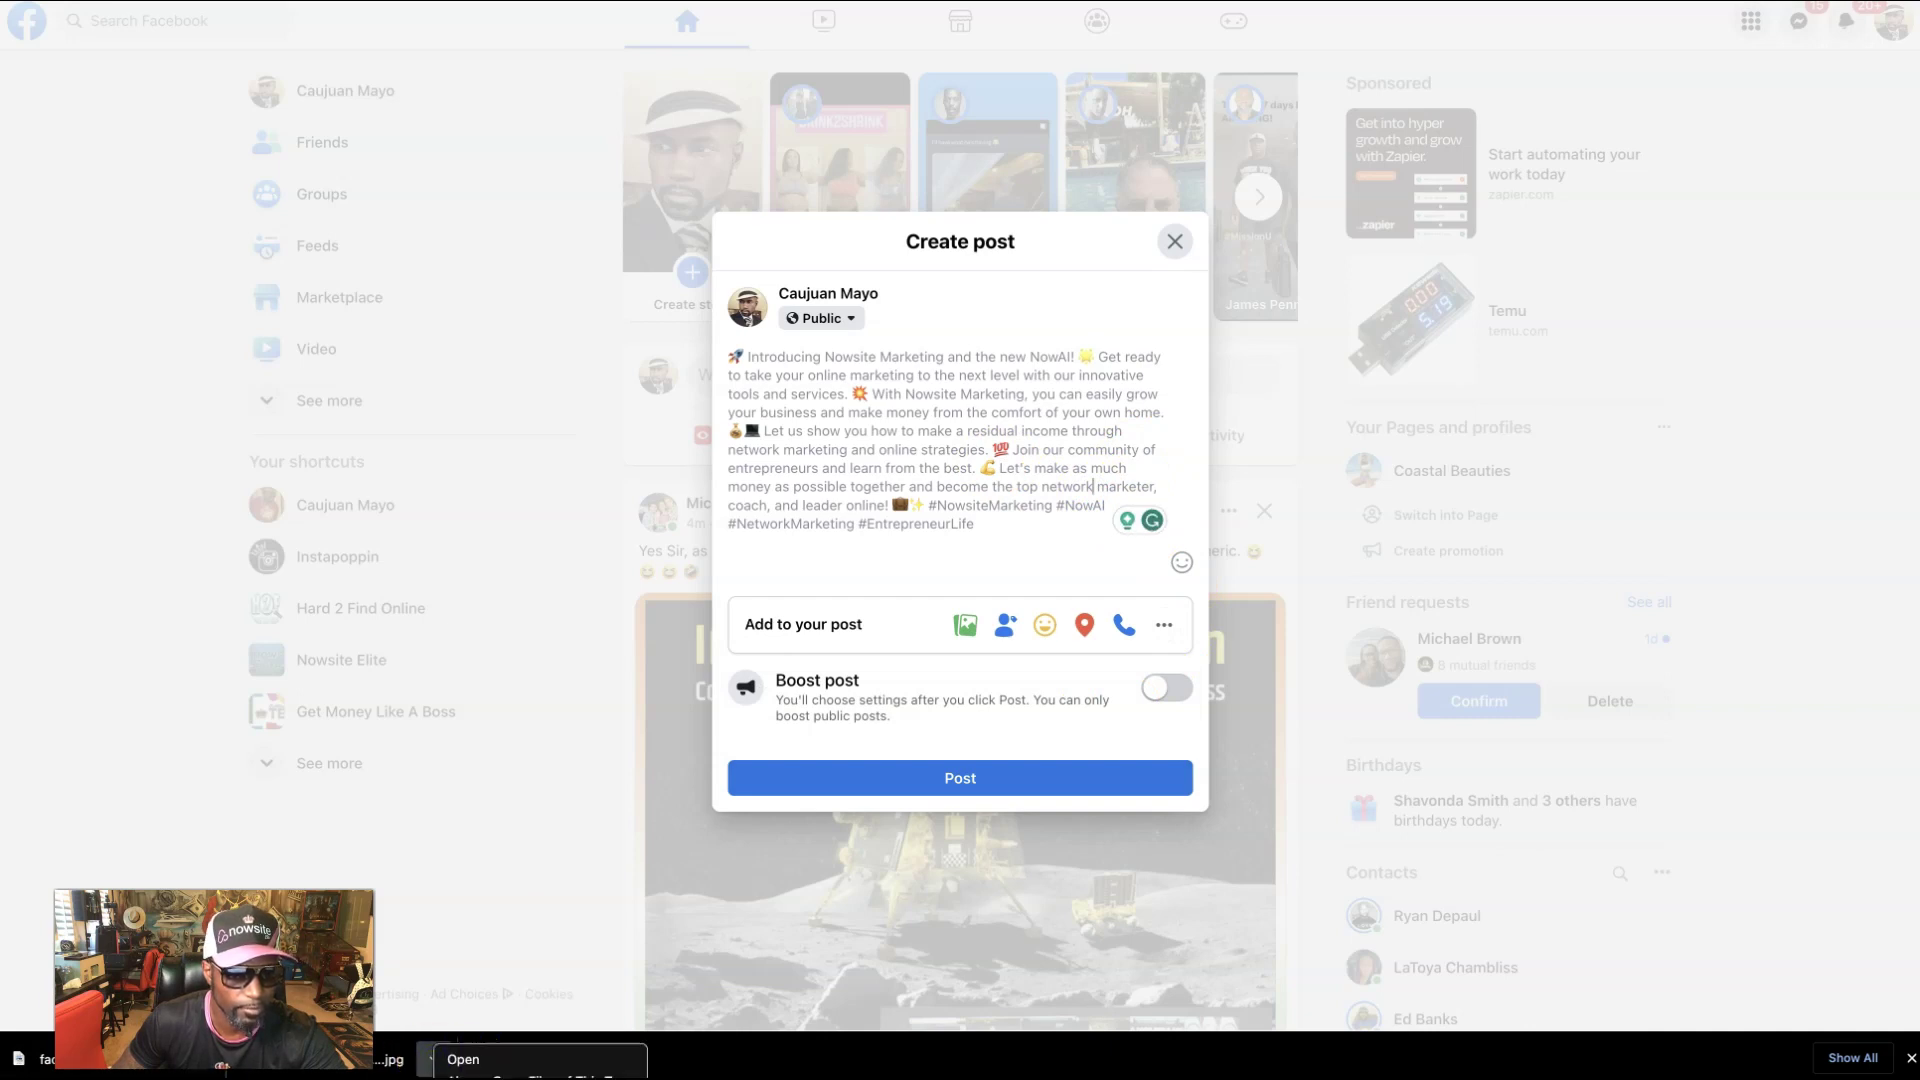
pyautogui.click(500, 1077)
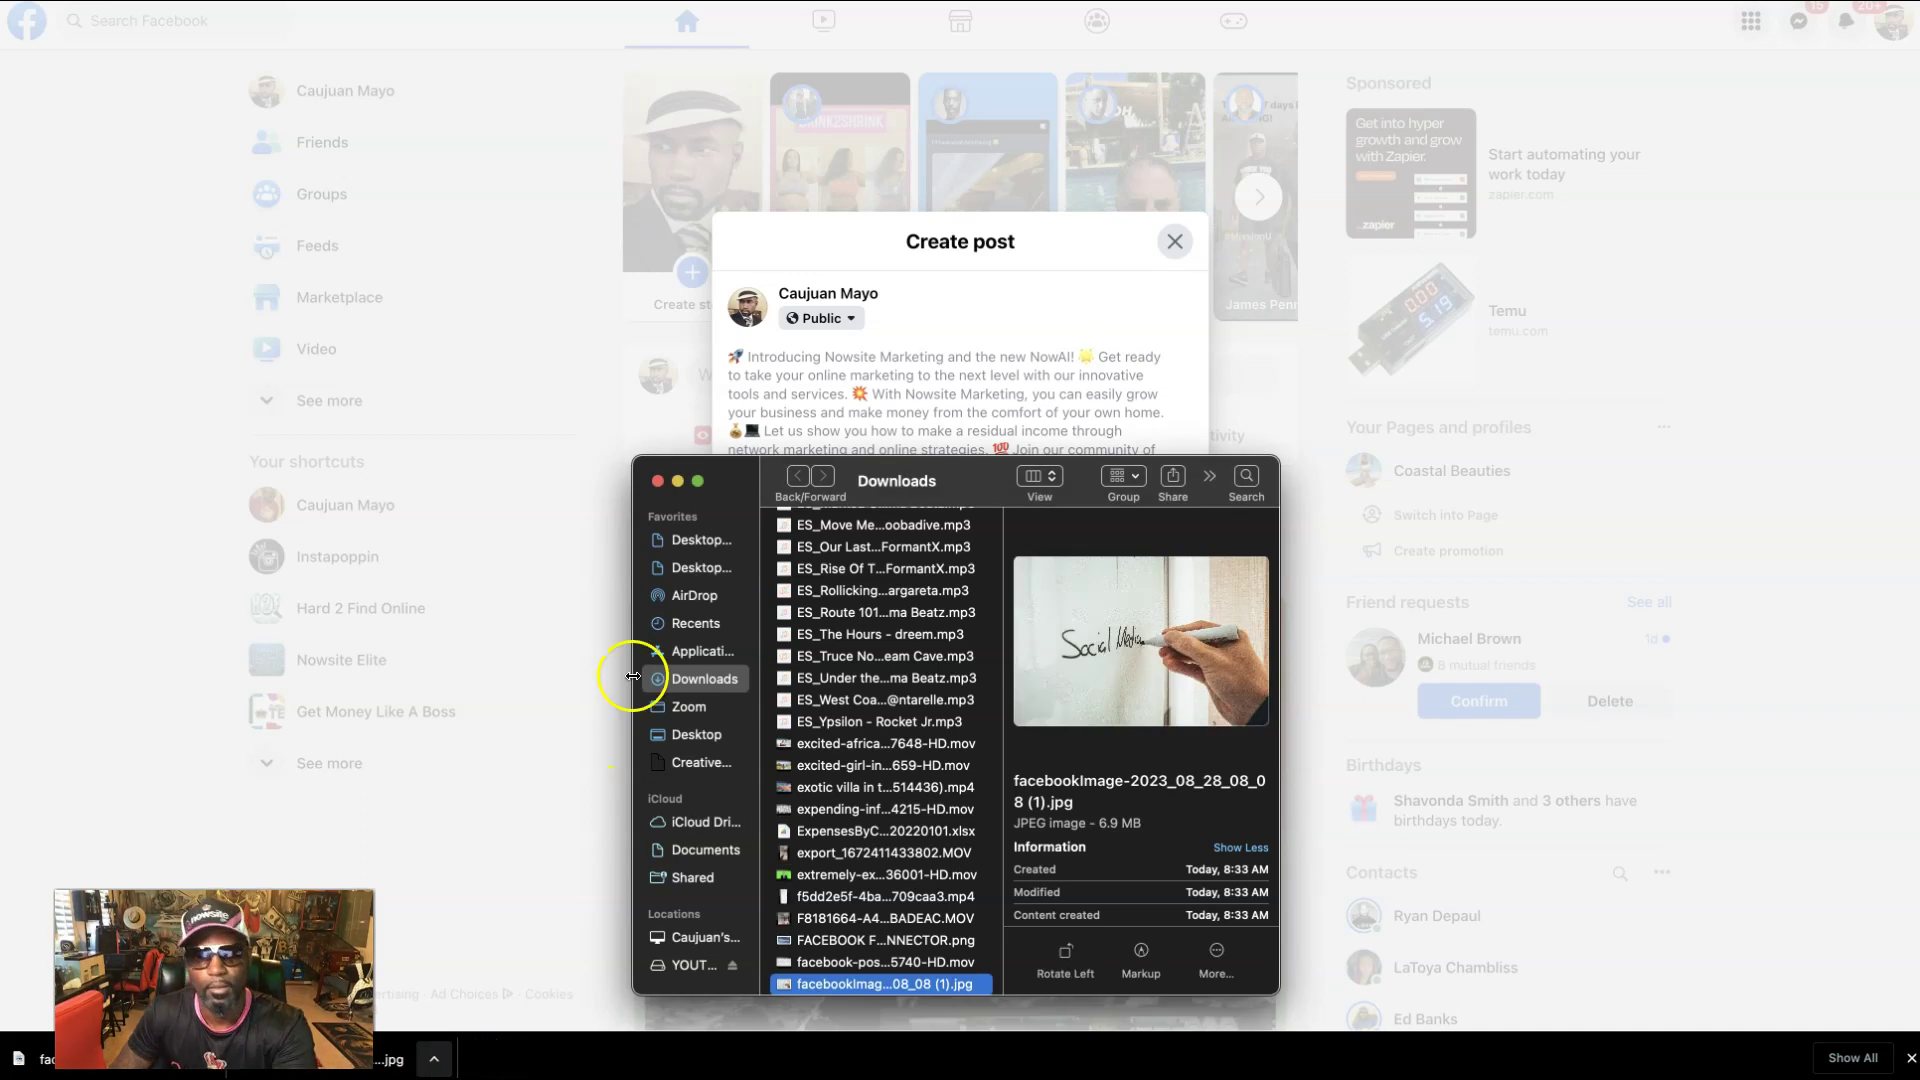
pyautogui.moveTo(801, 993); pyautogui.dragTo(926, 357)
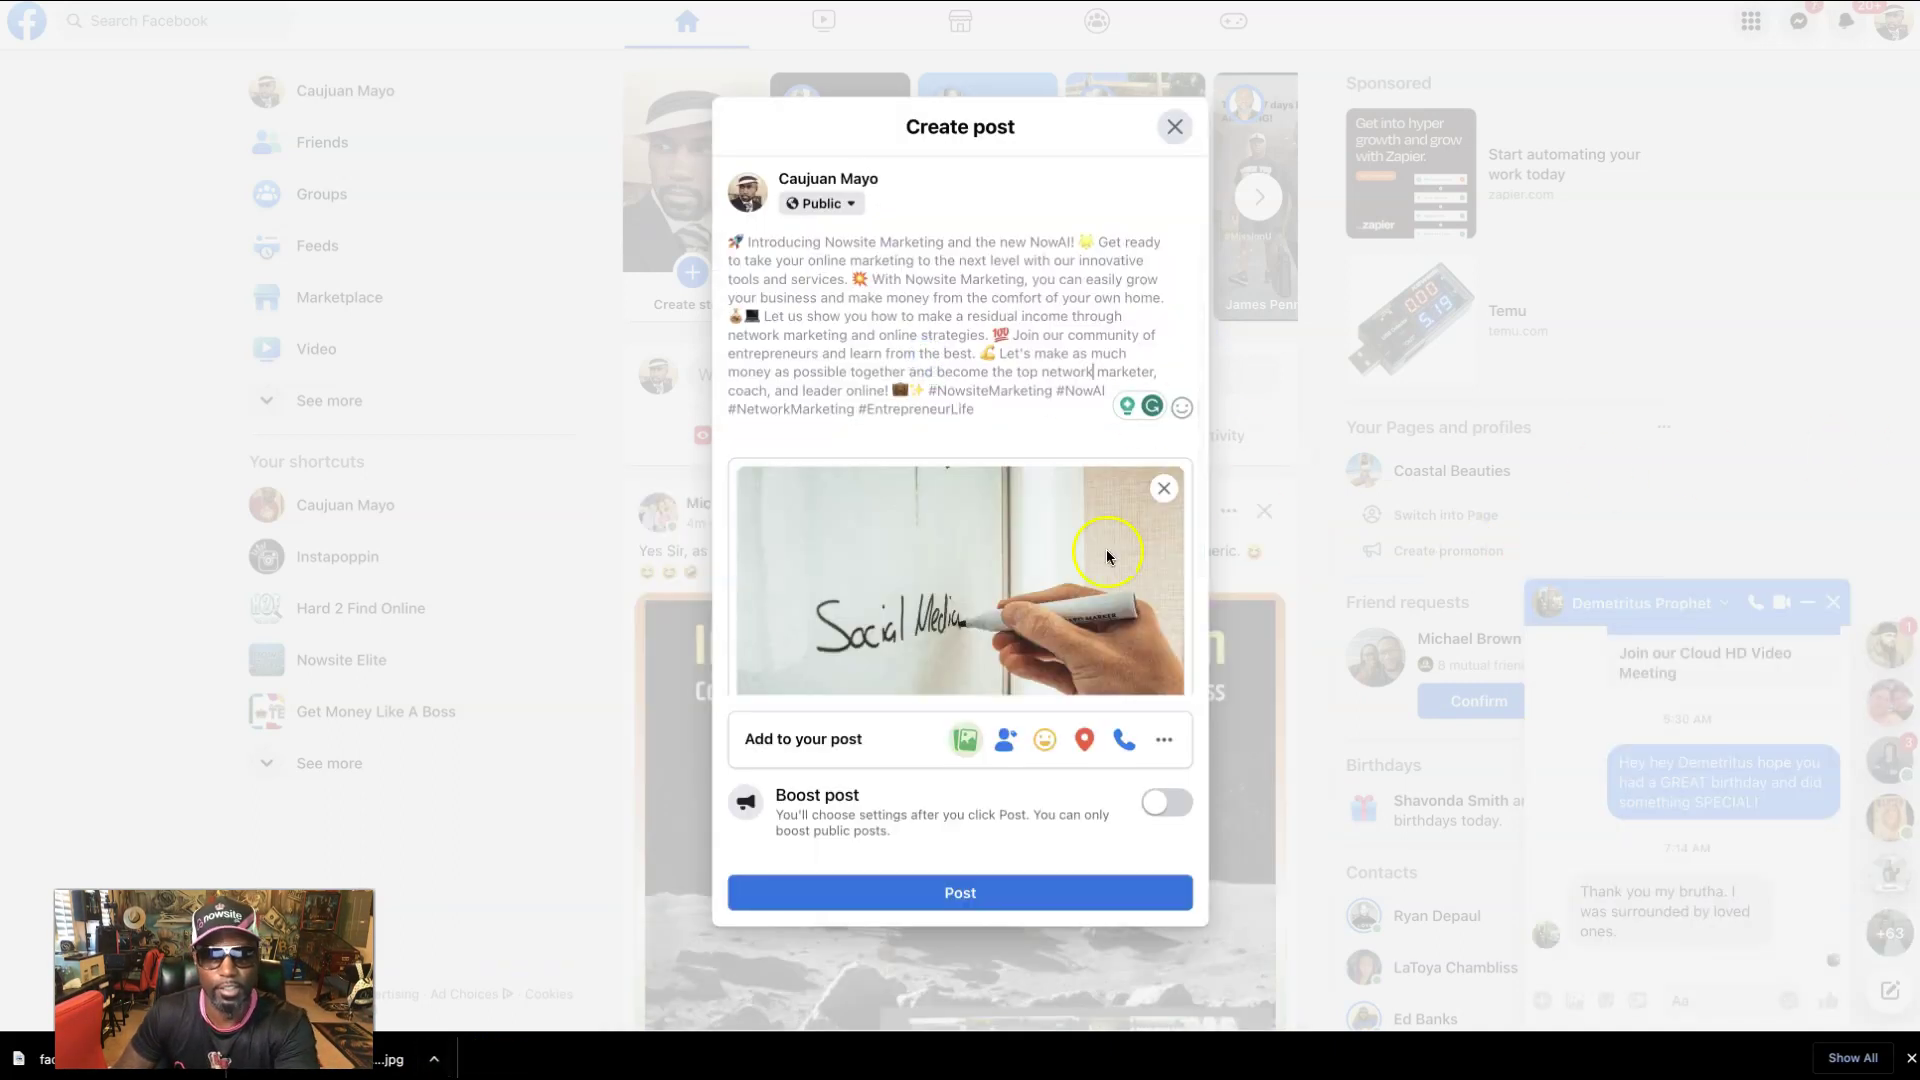
pyautogui.scroll(-2, 1100, 560)
pyautogui.scroll(2, 1100, 560)
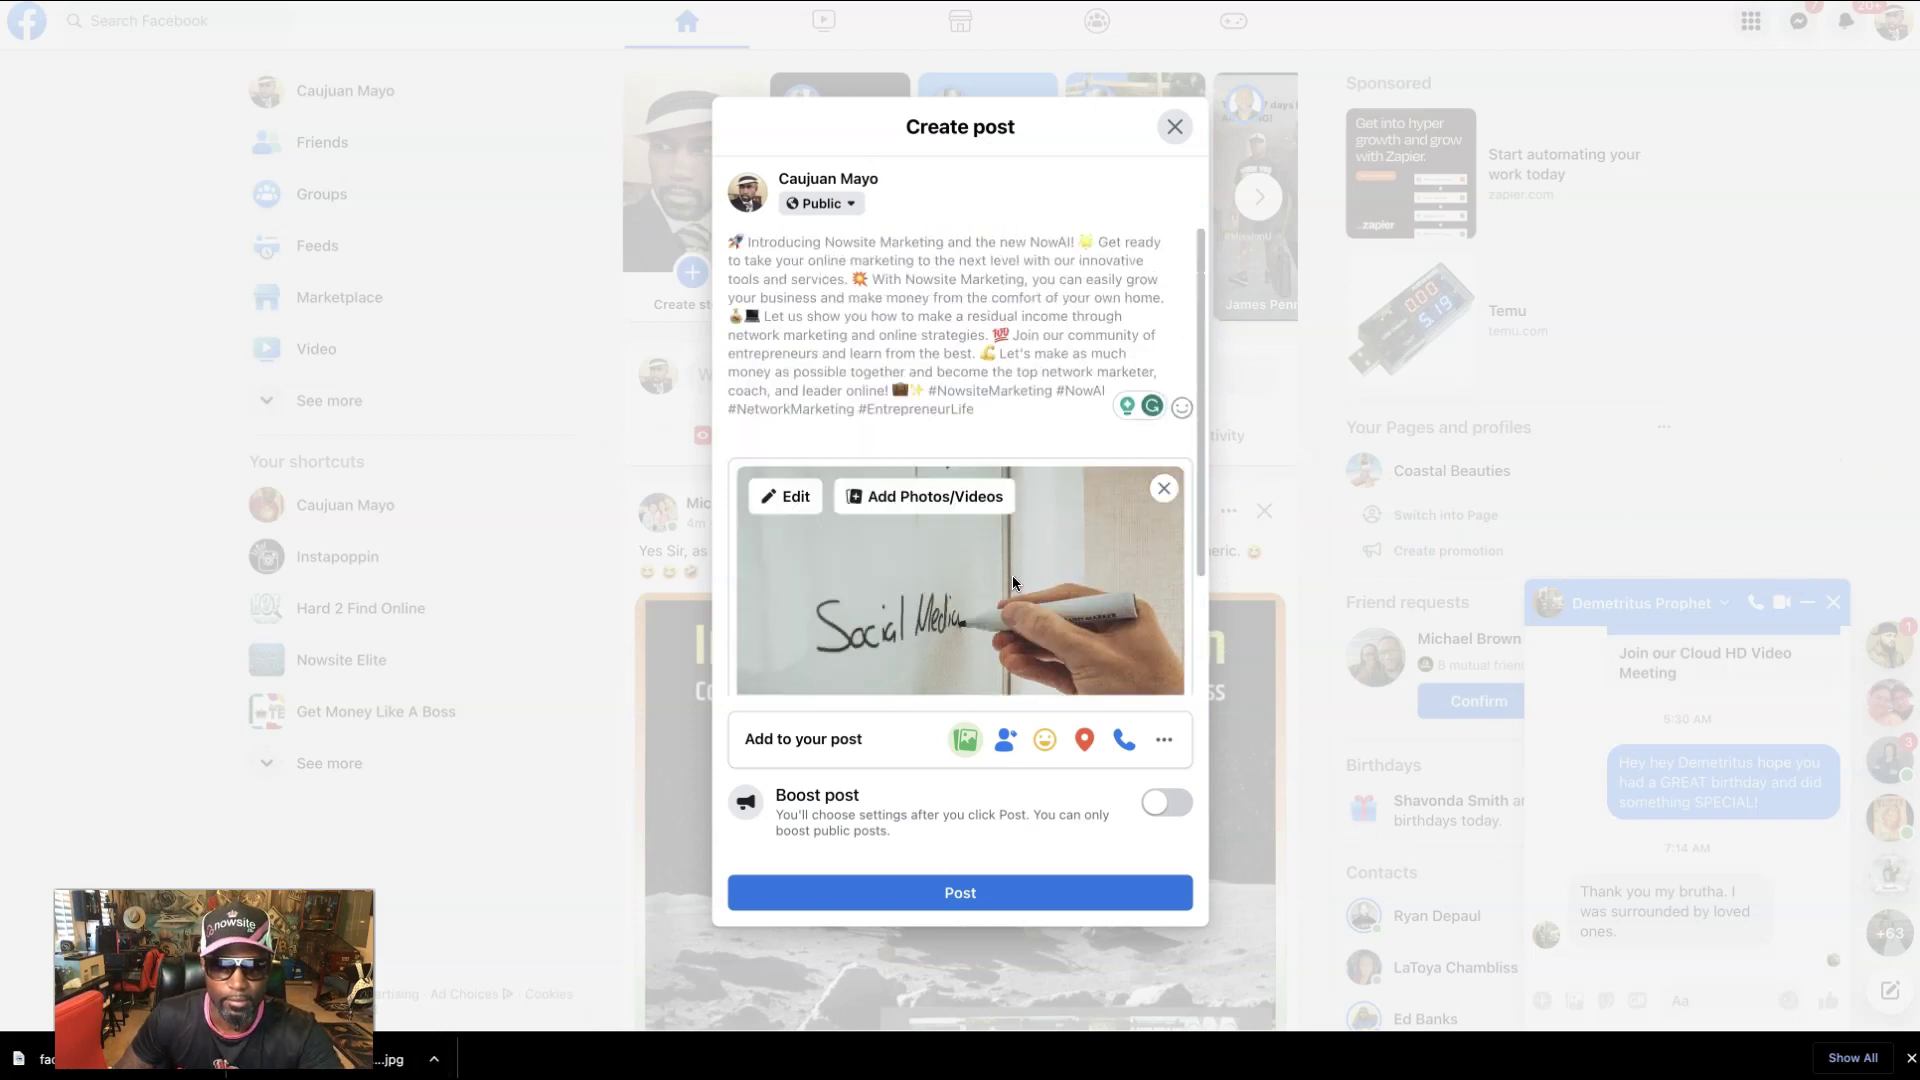
pyautogui.click(1050, 903)
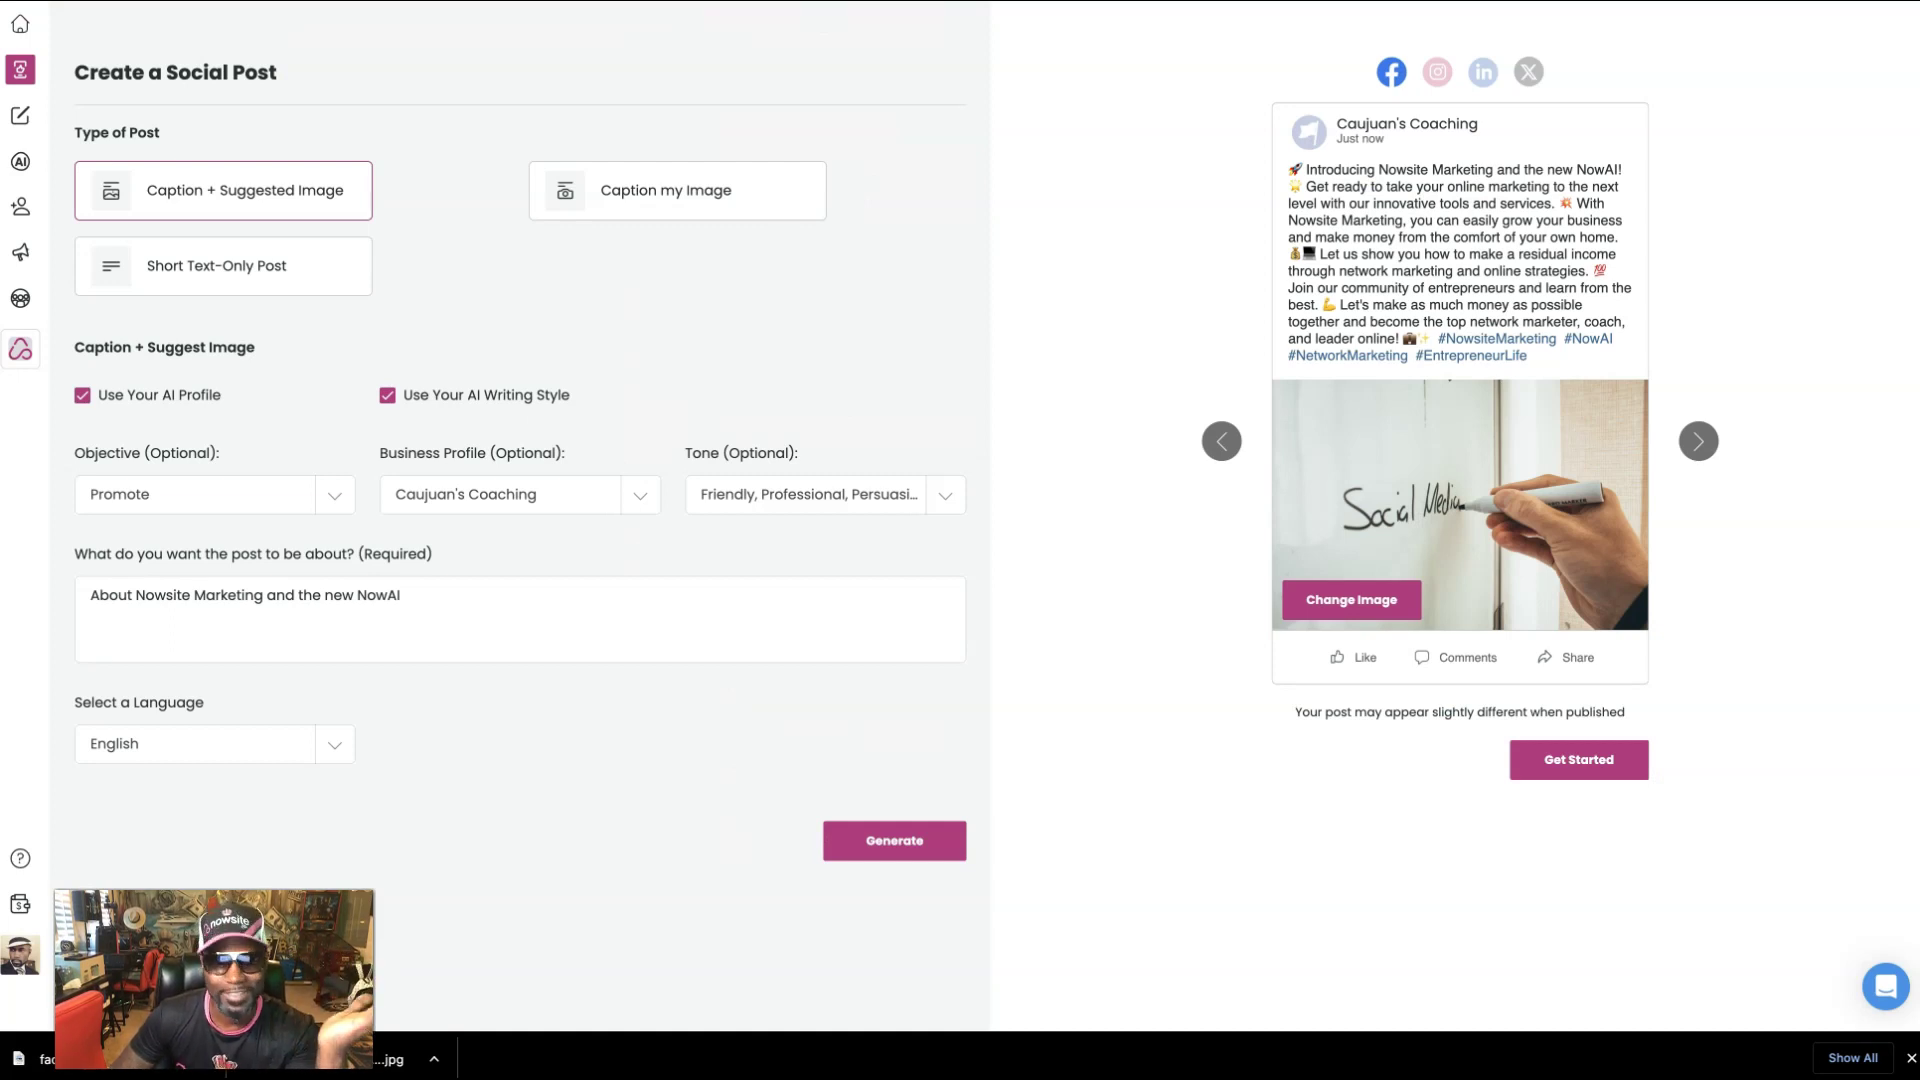
# - Switch to Caption my Image with objective Inspire and business profile None
pyautogui.click(706, 193)
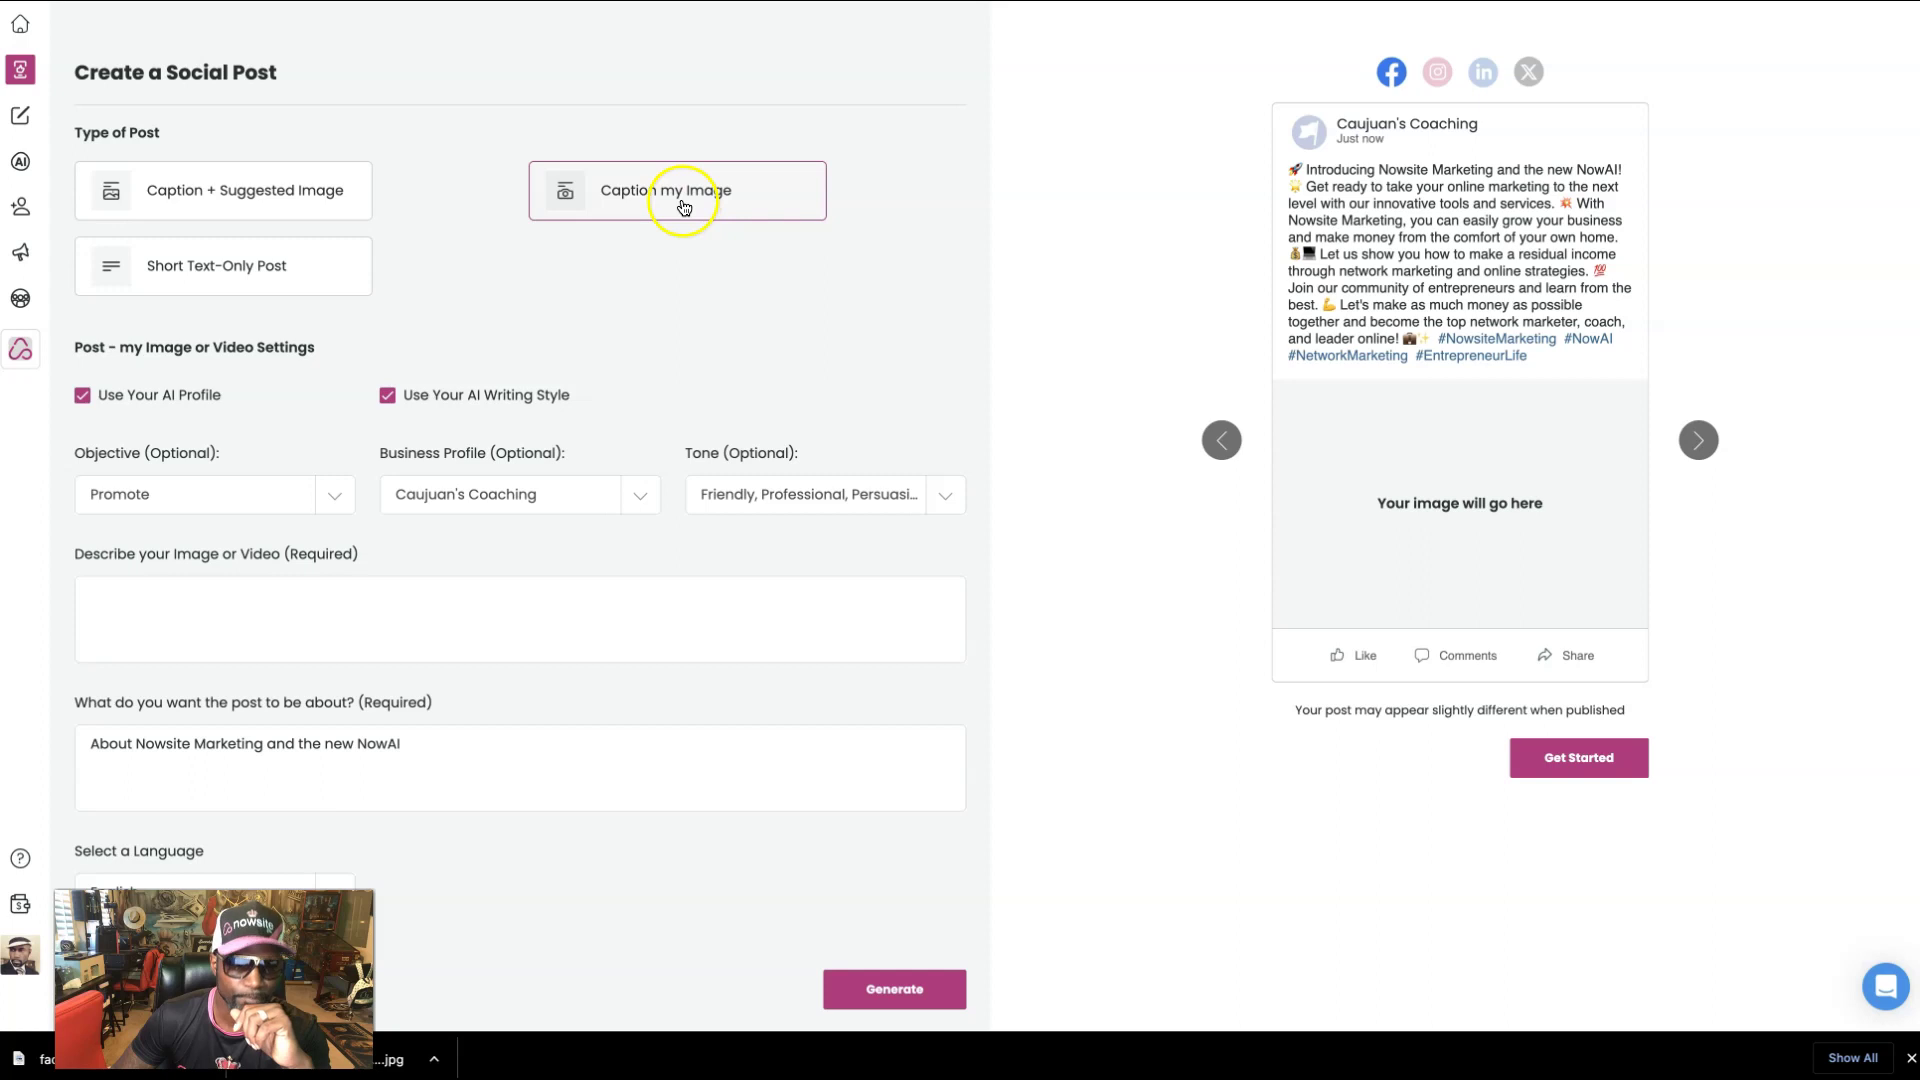
pyautogui.click(683, 204)
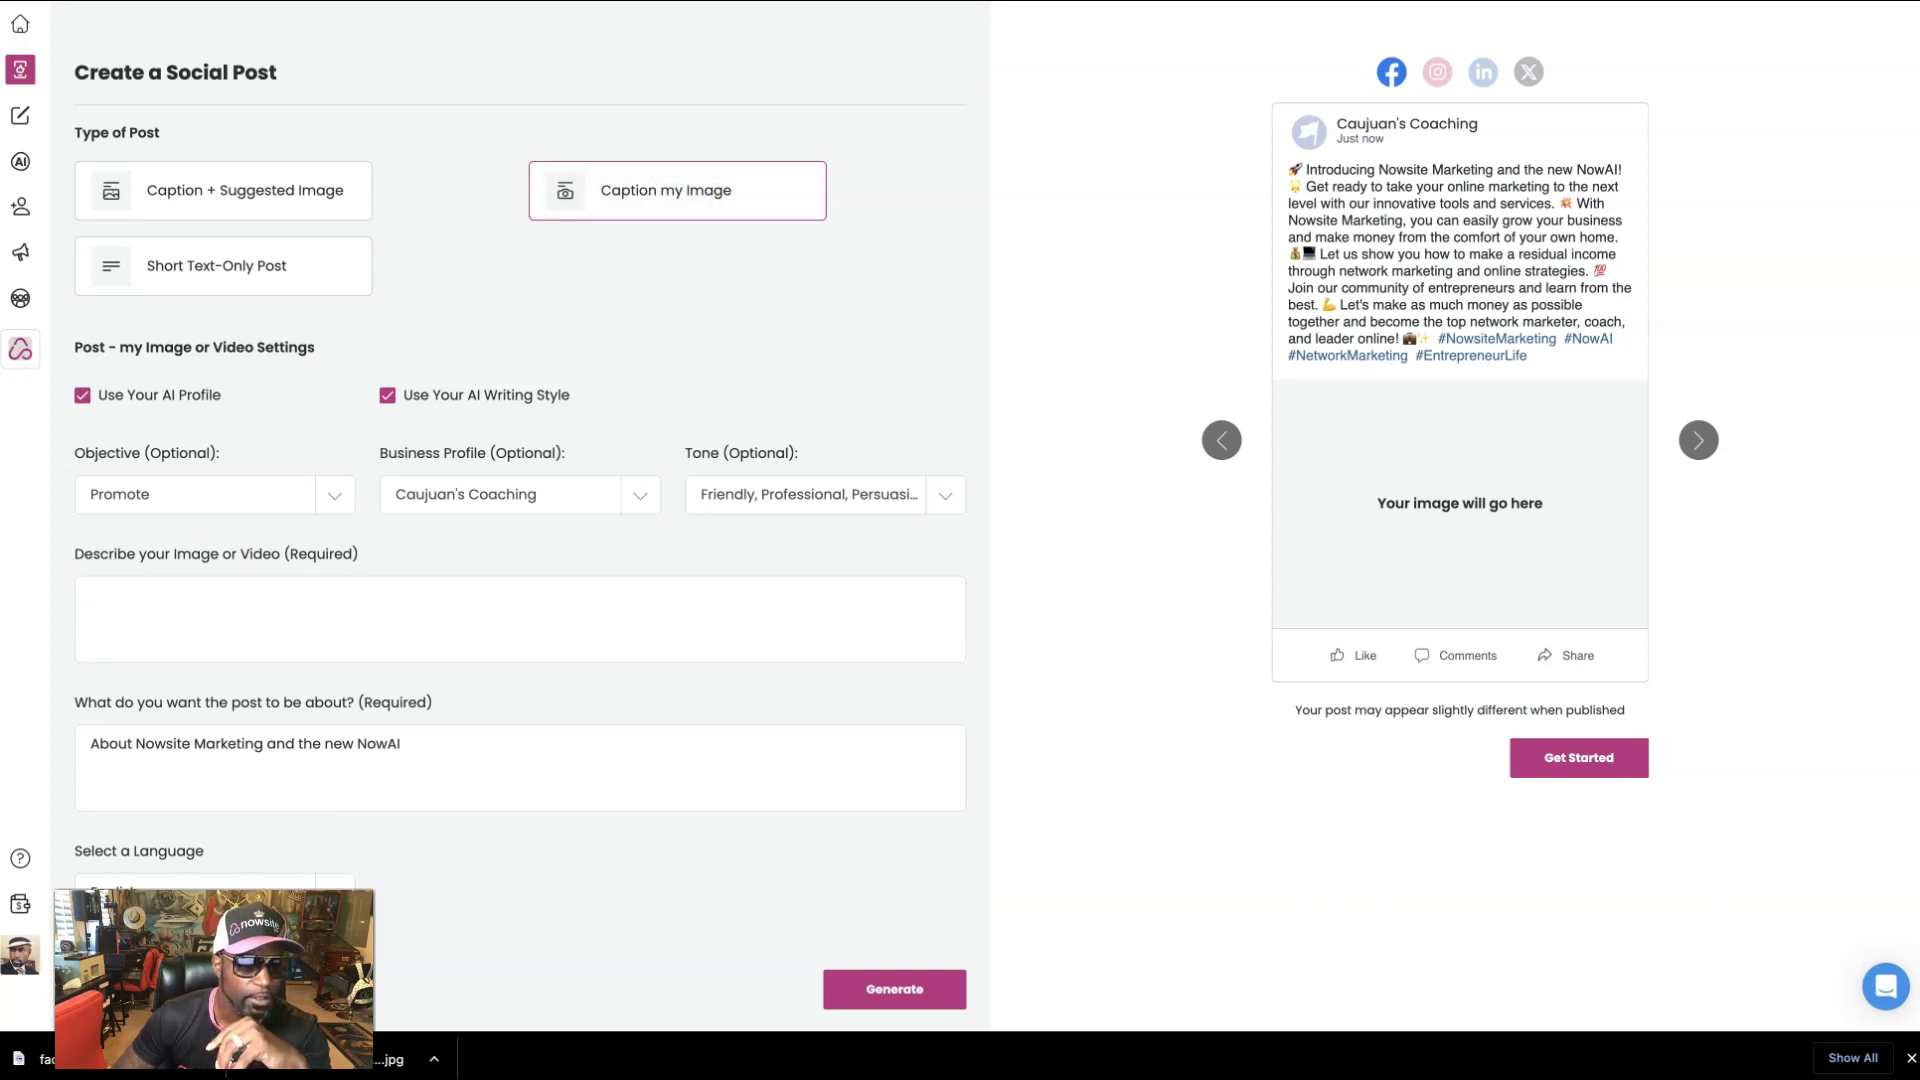
pyautogui.click(284, 493)
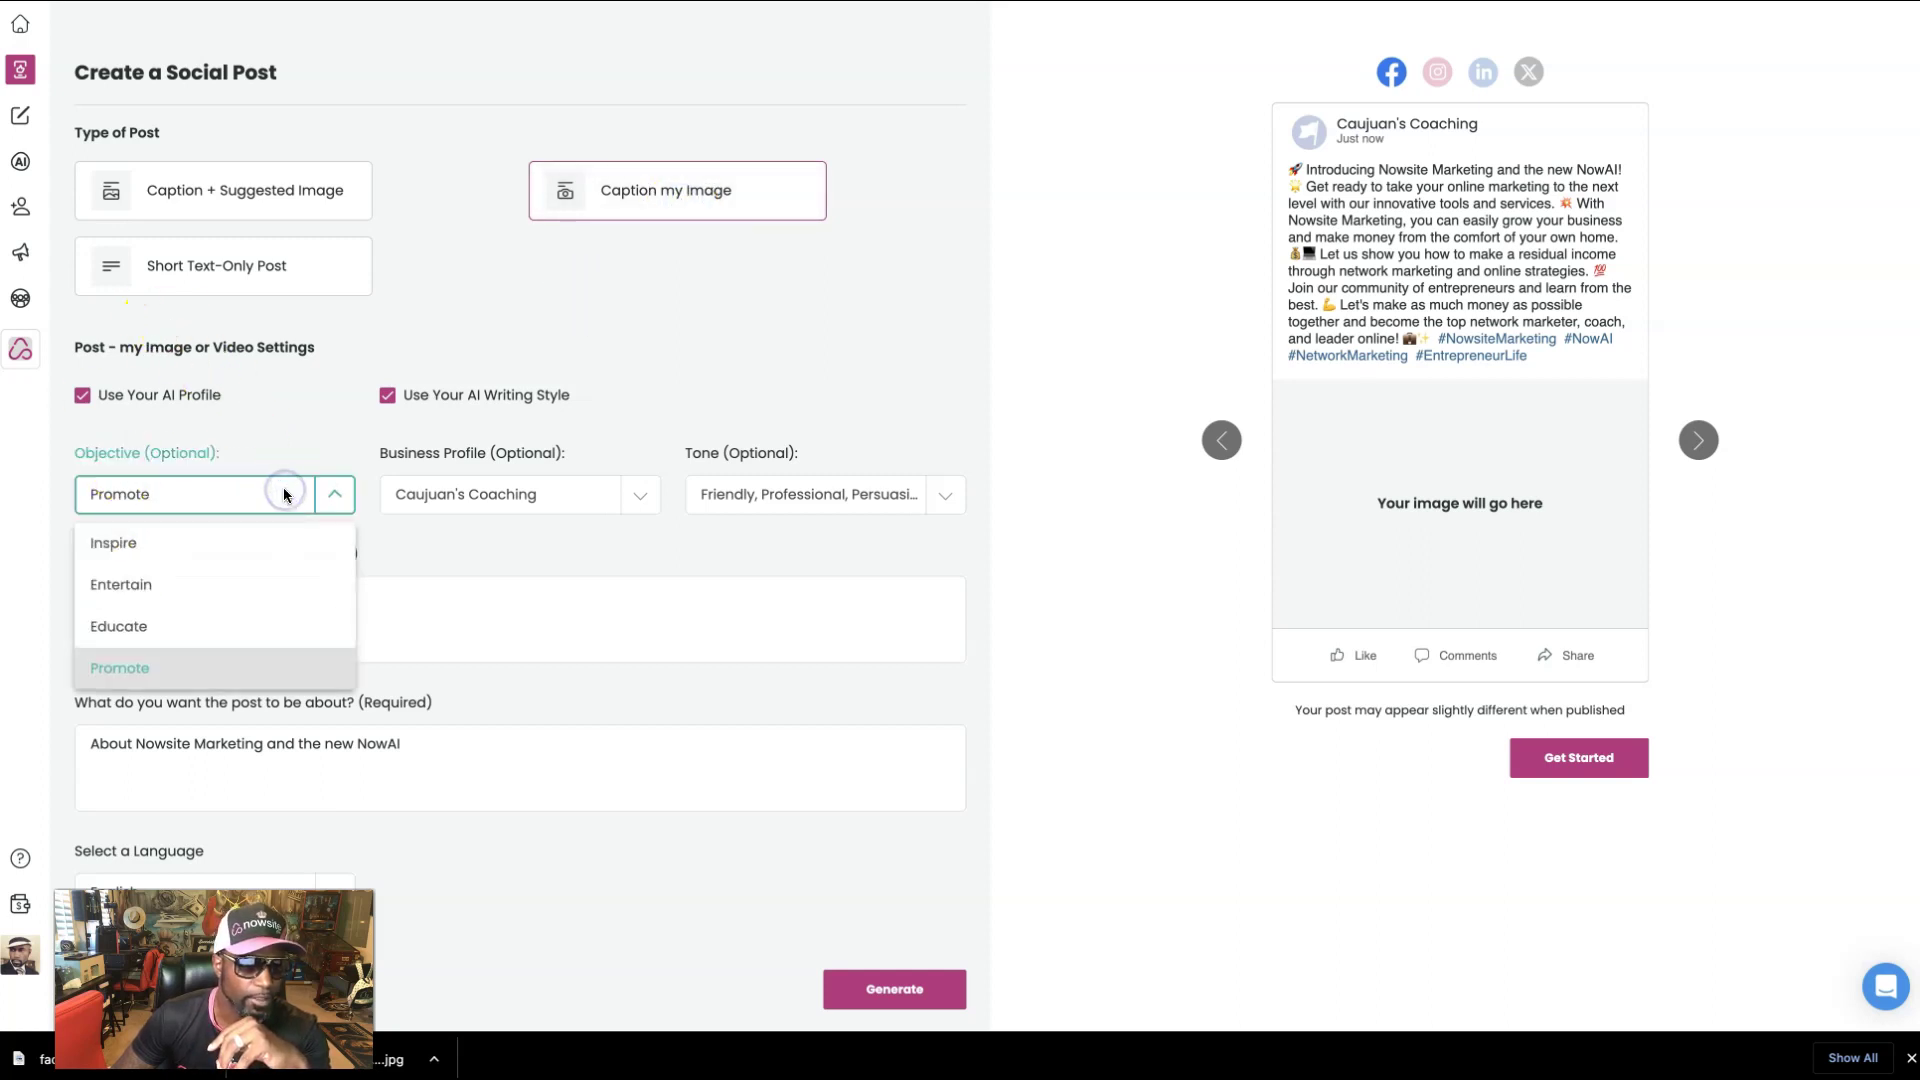
pyautogui.click(175, 548)
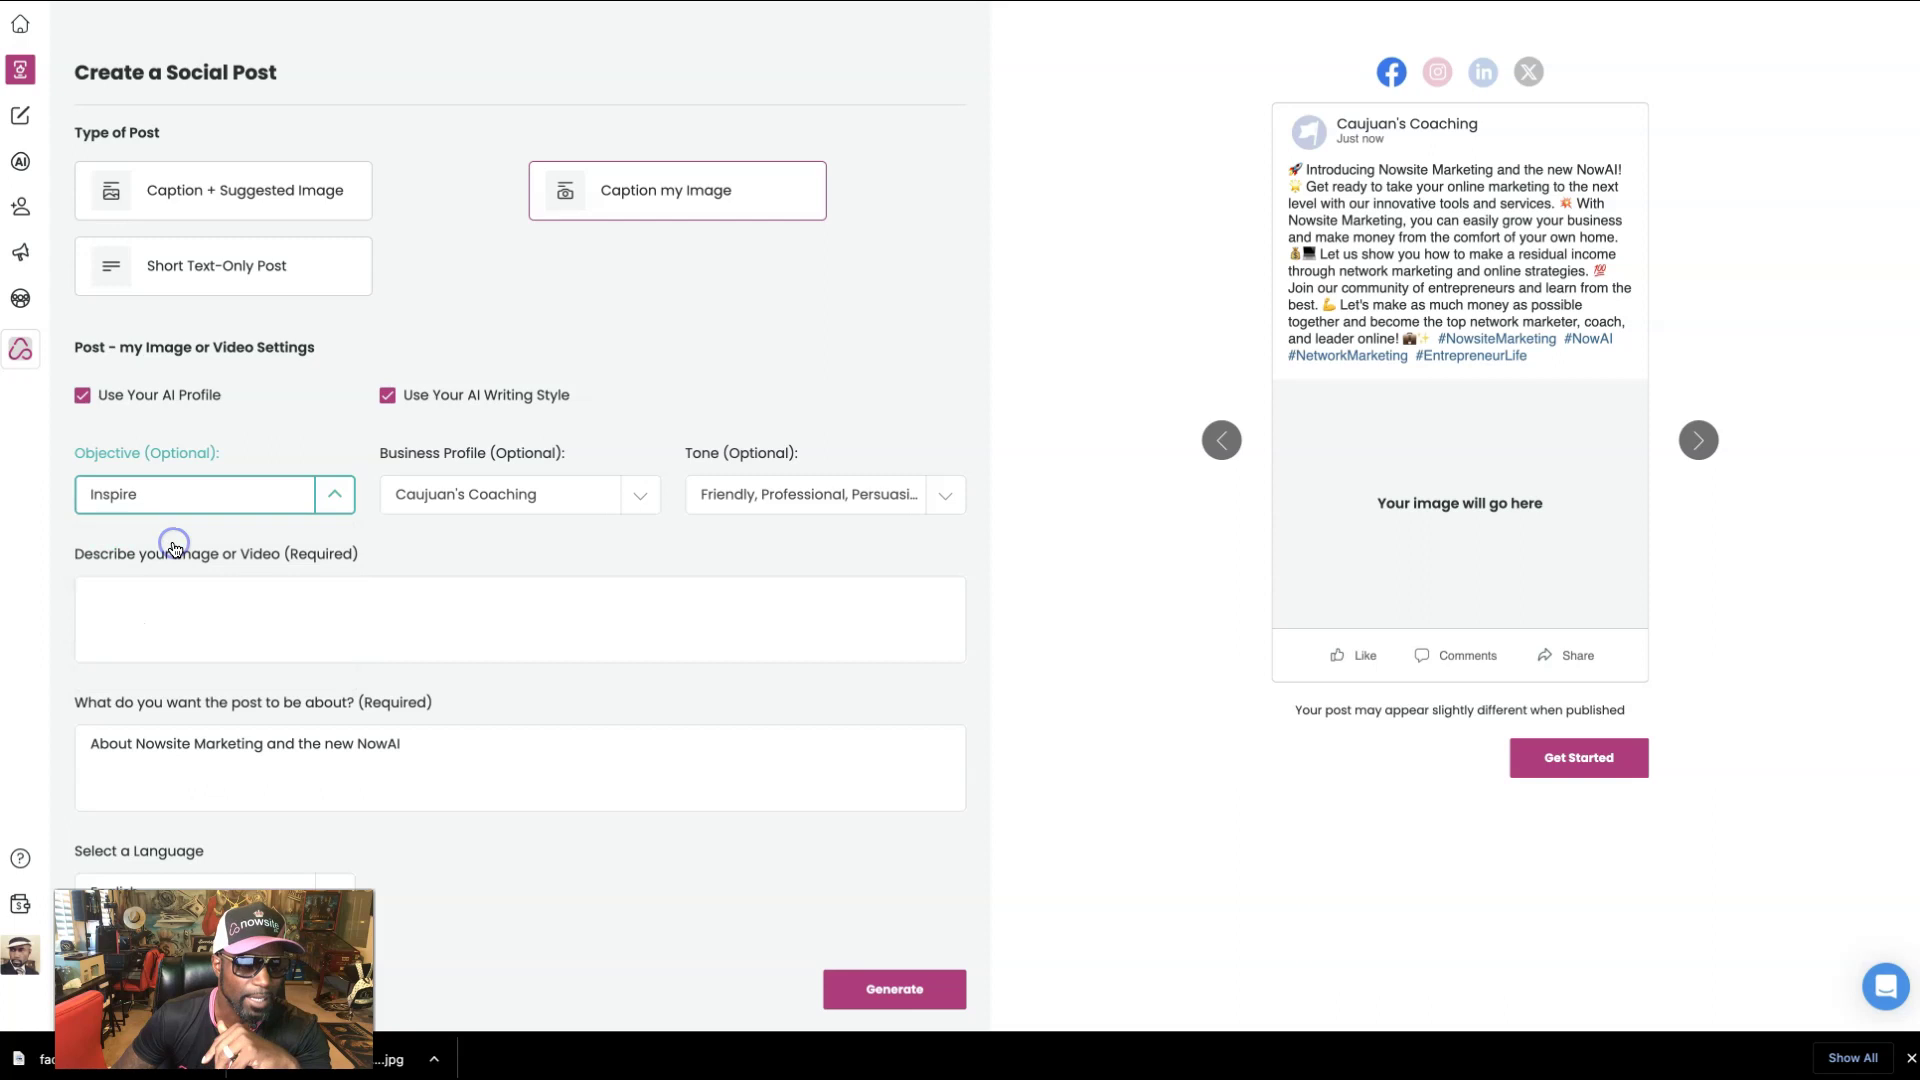
pyautogui.click(635, 500)
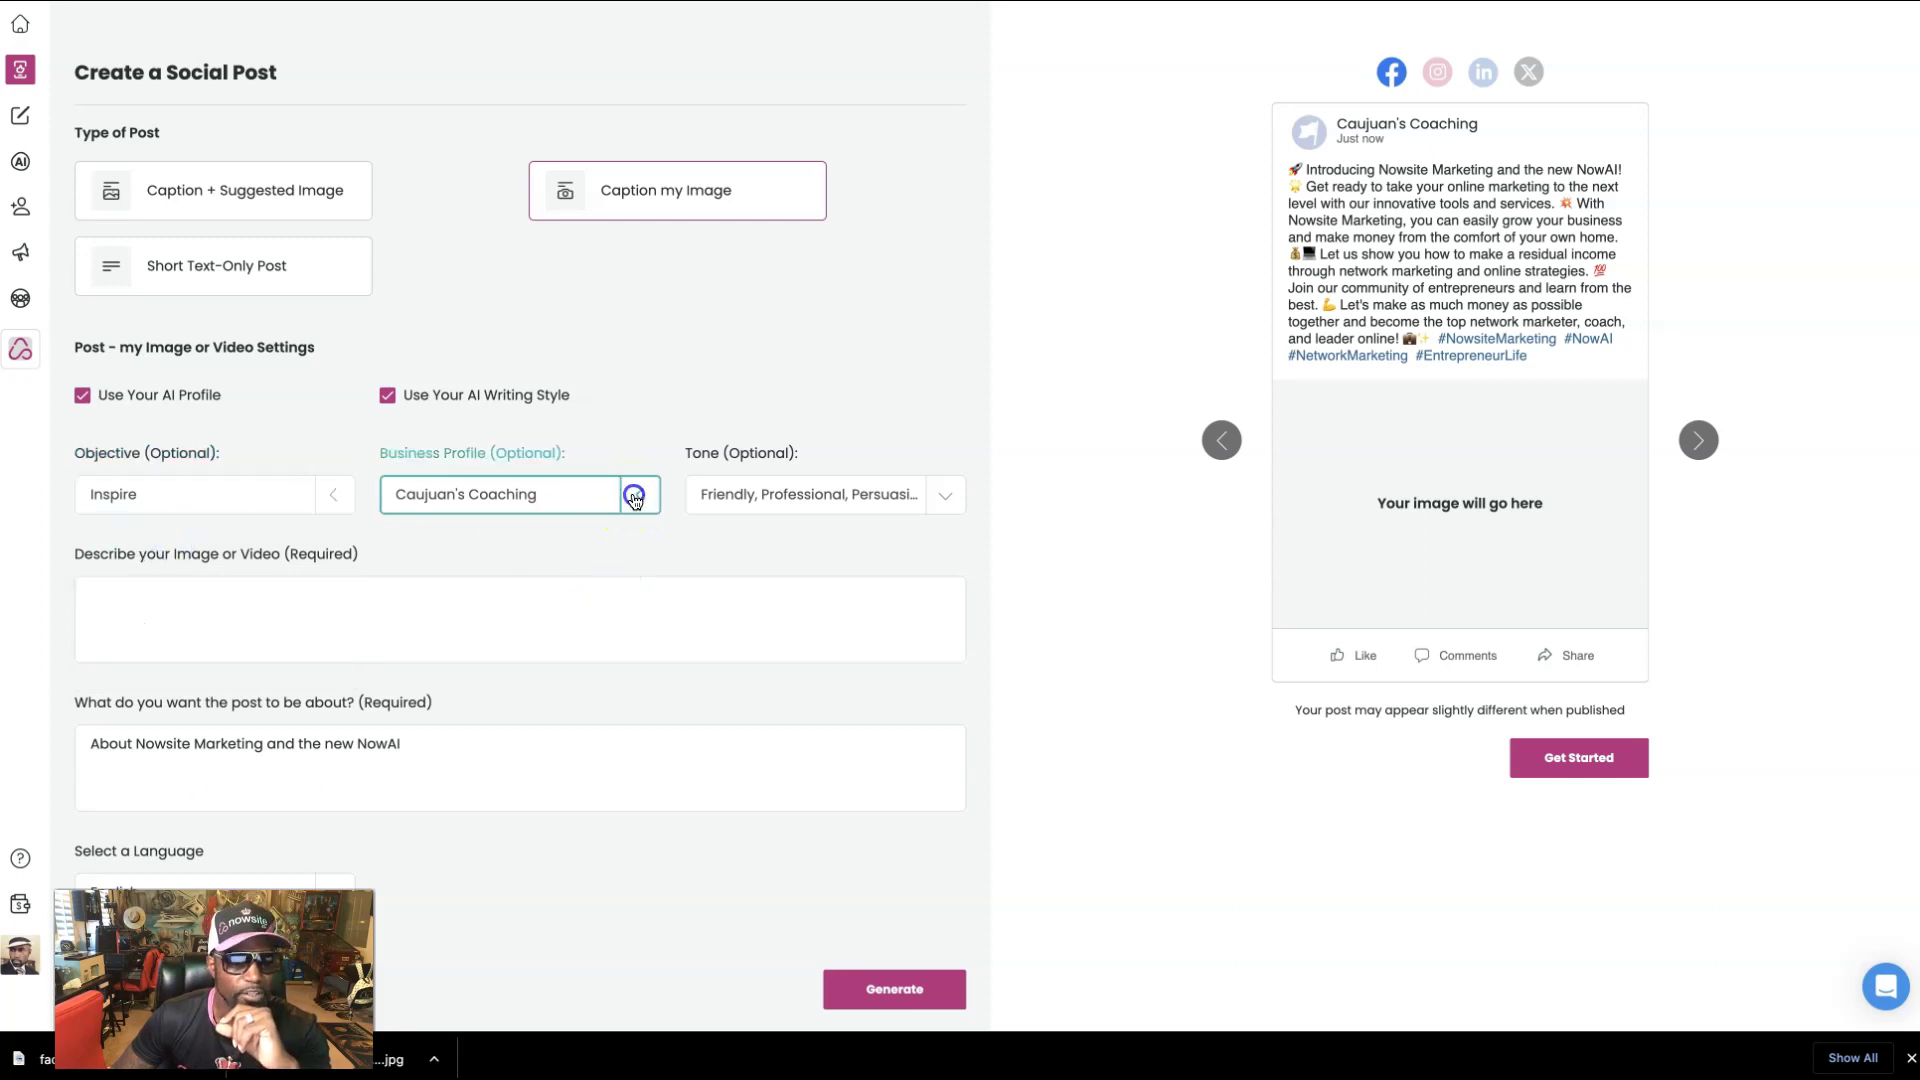
pyautogui.click(437, 543)
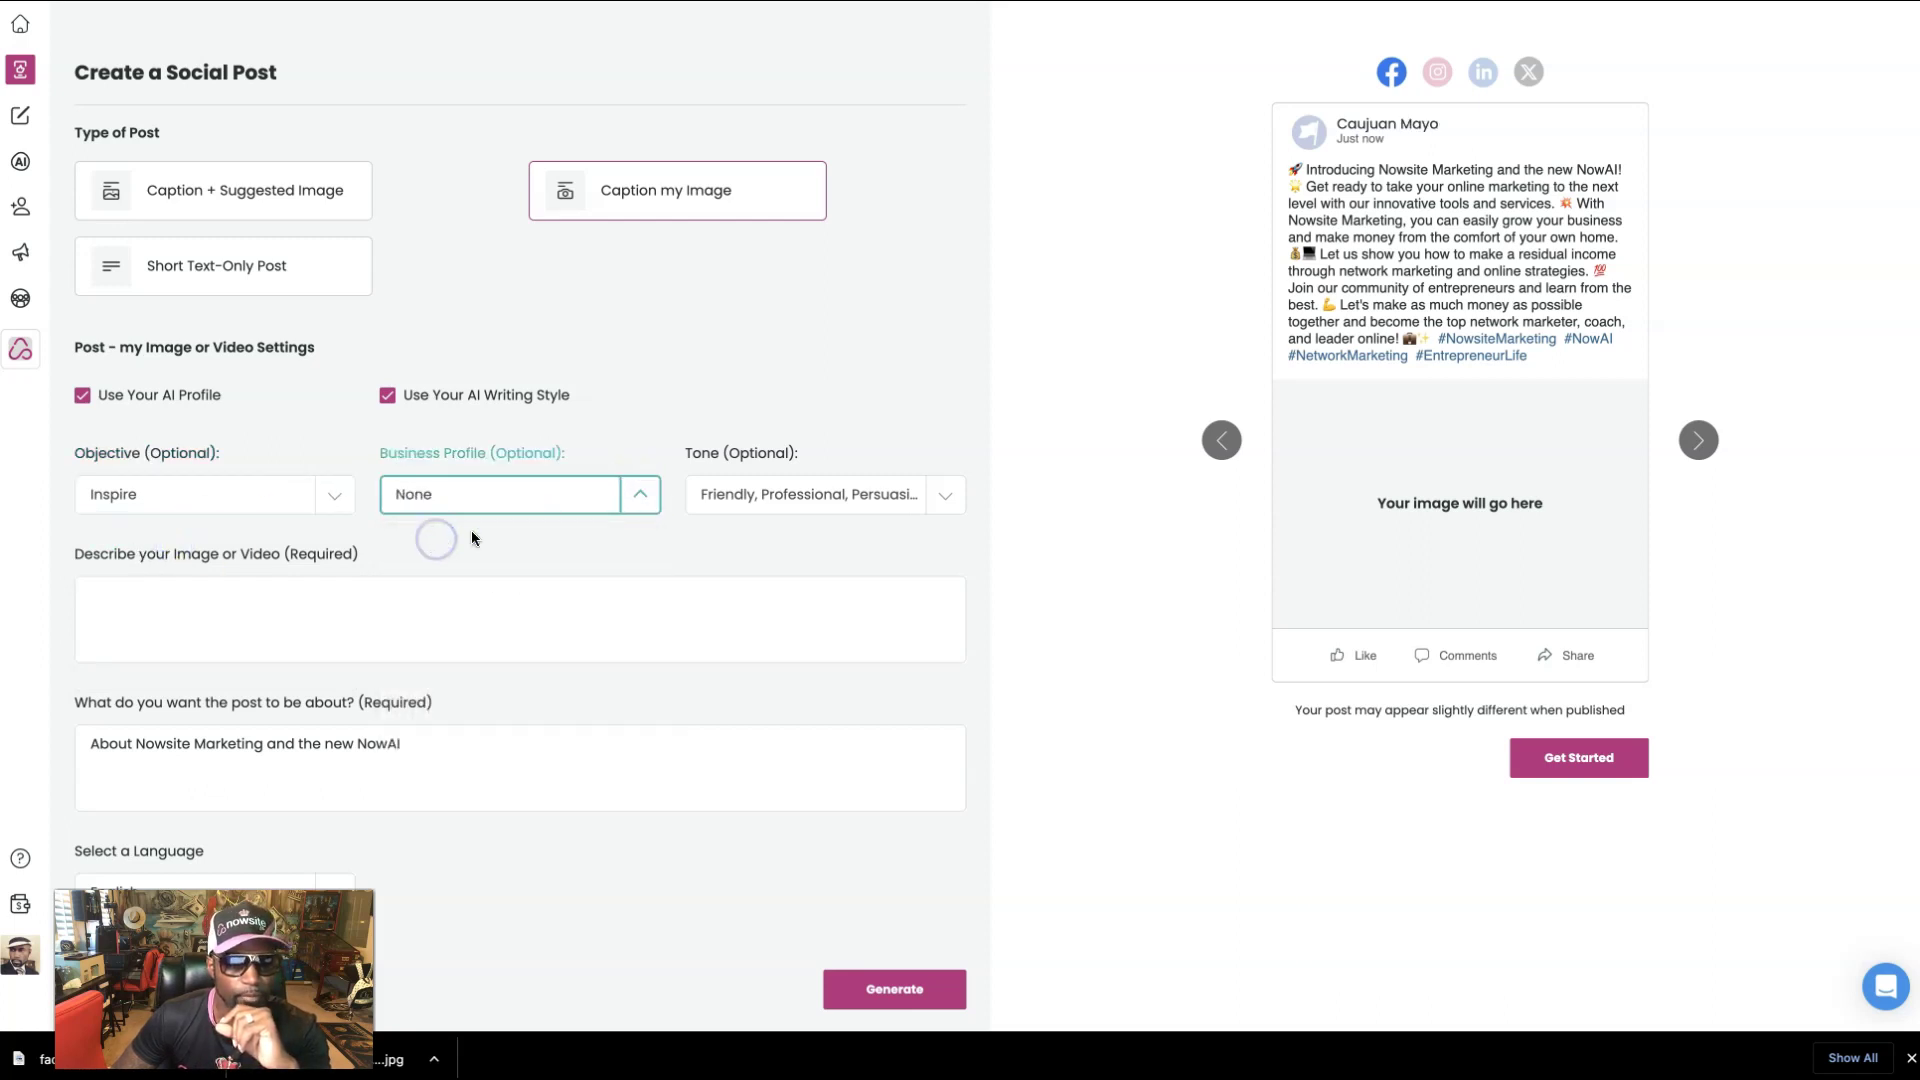
# - Make Humorous the only tone, removing Friendly, Professional and Persuasive
pyautogui.click(930, 500)
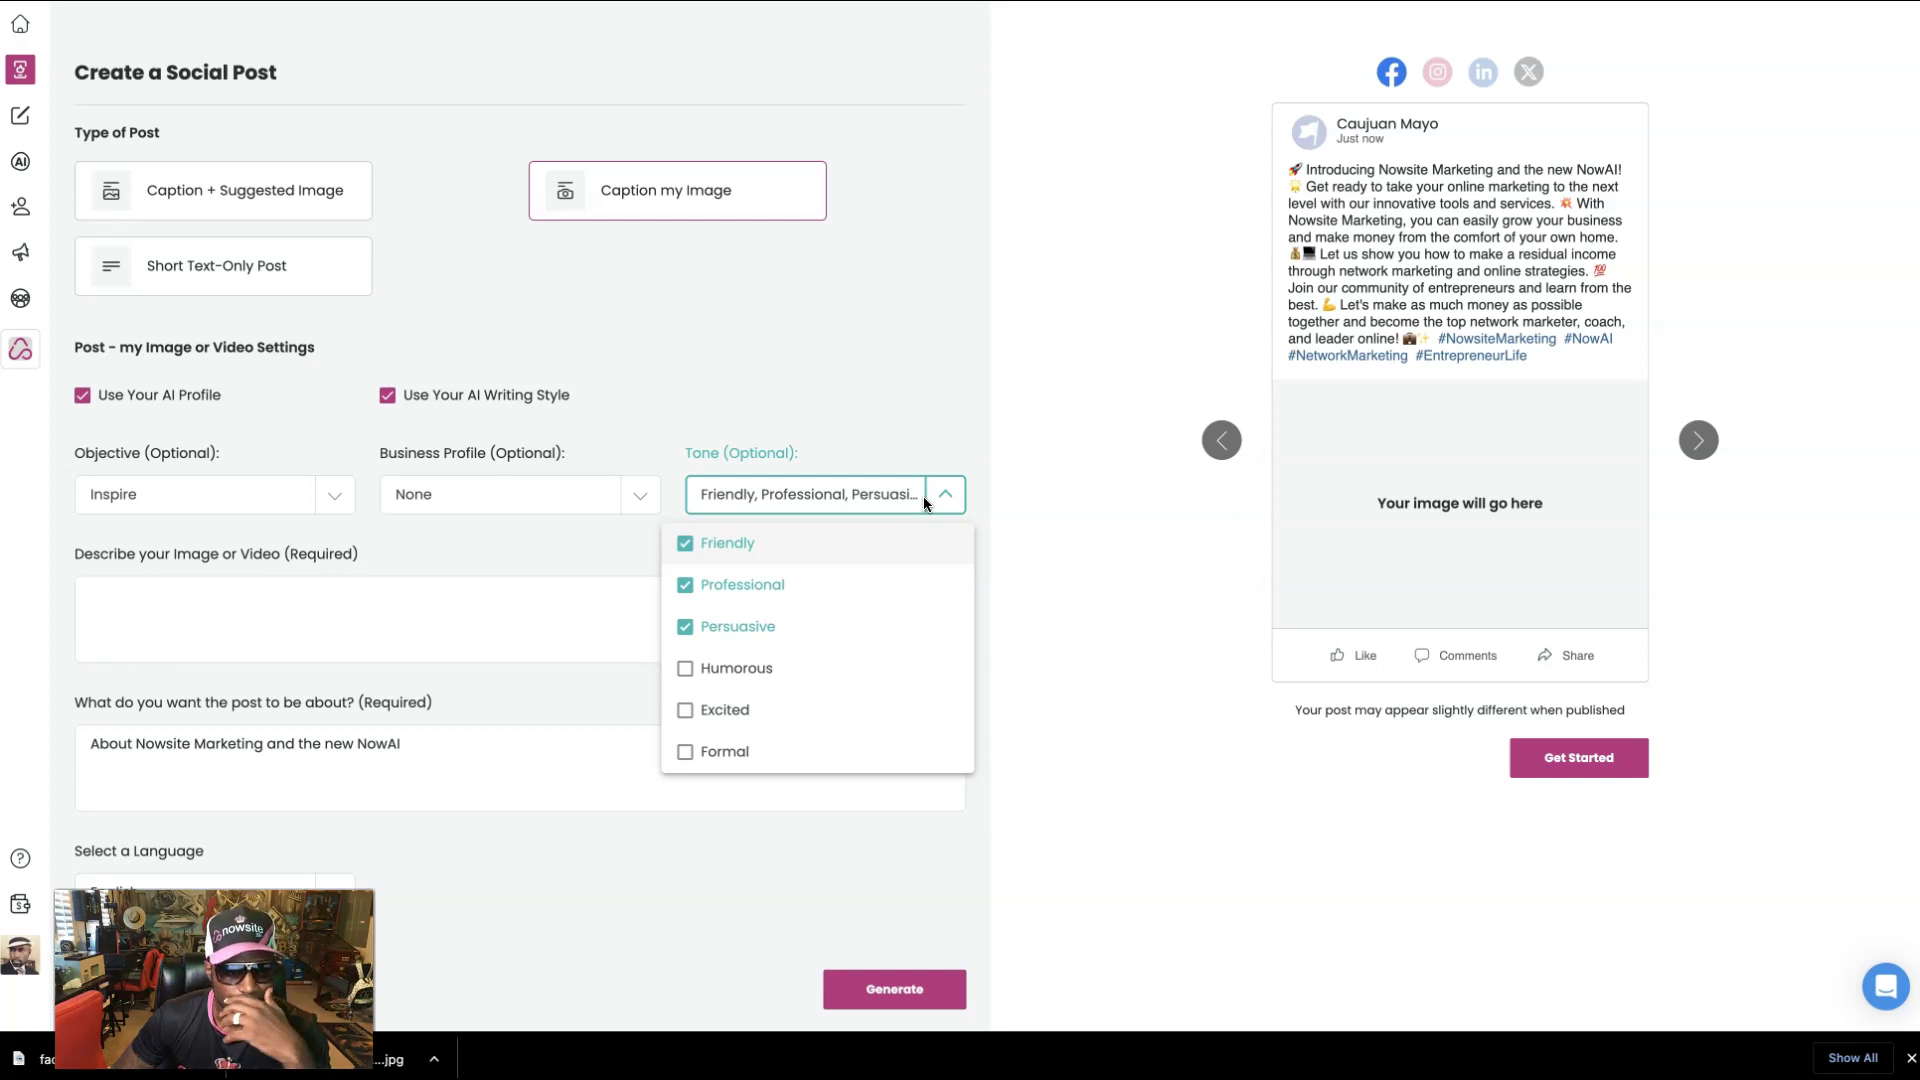
pyautogui.click(688, 668)
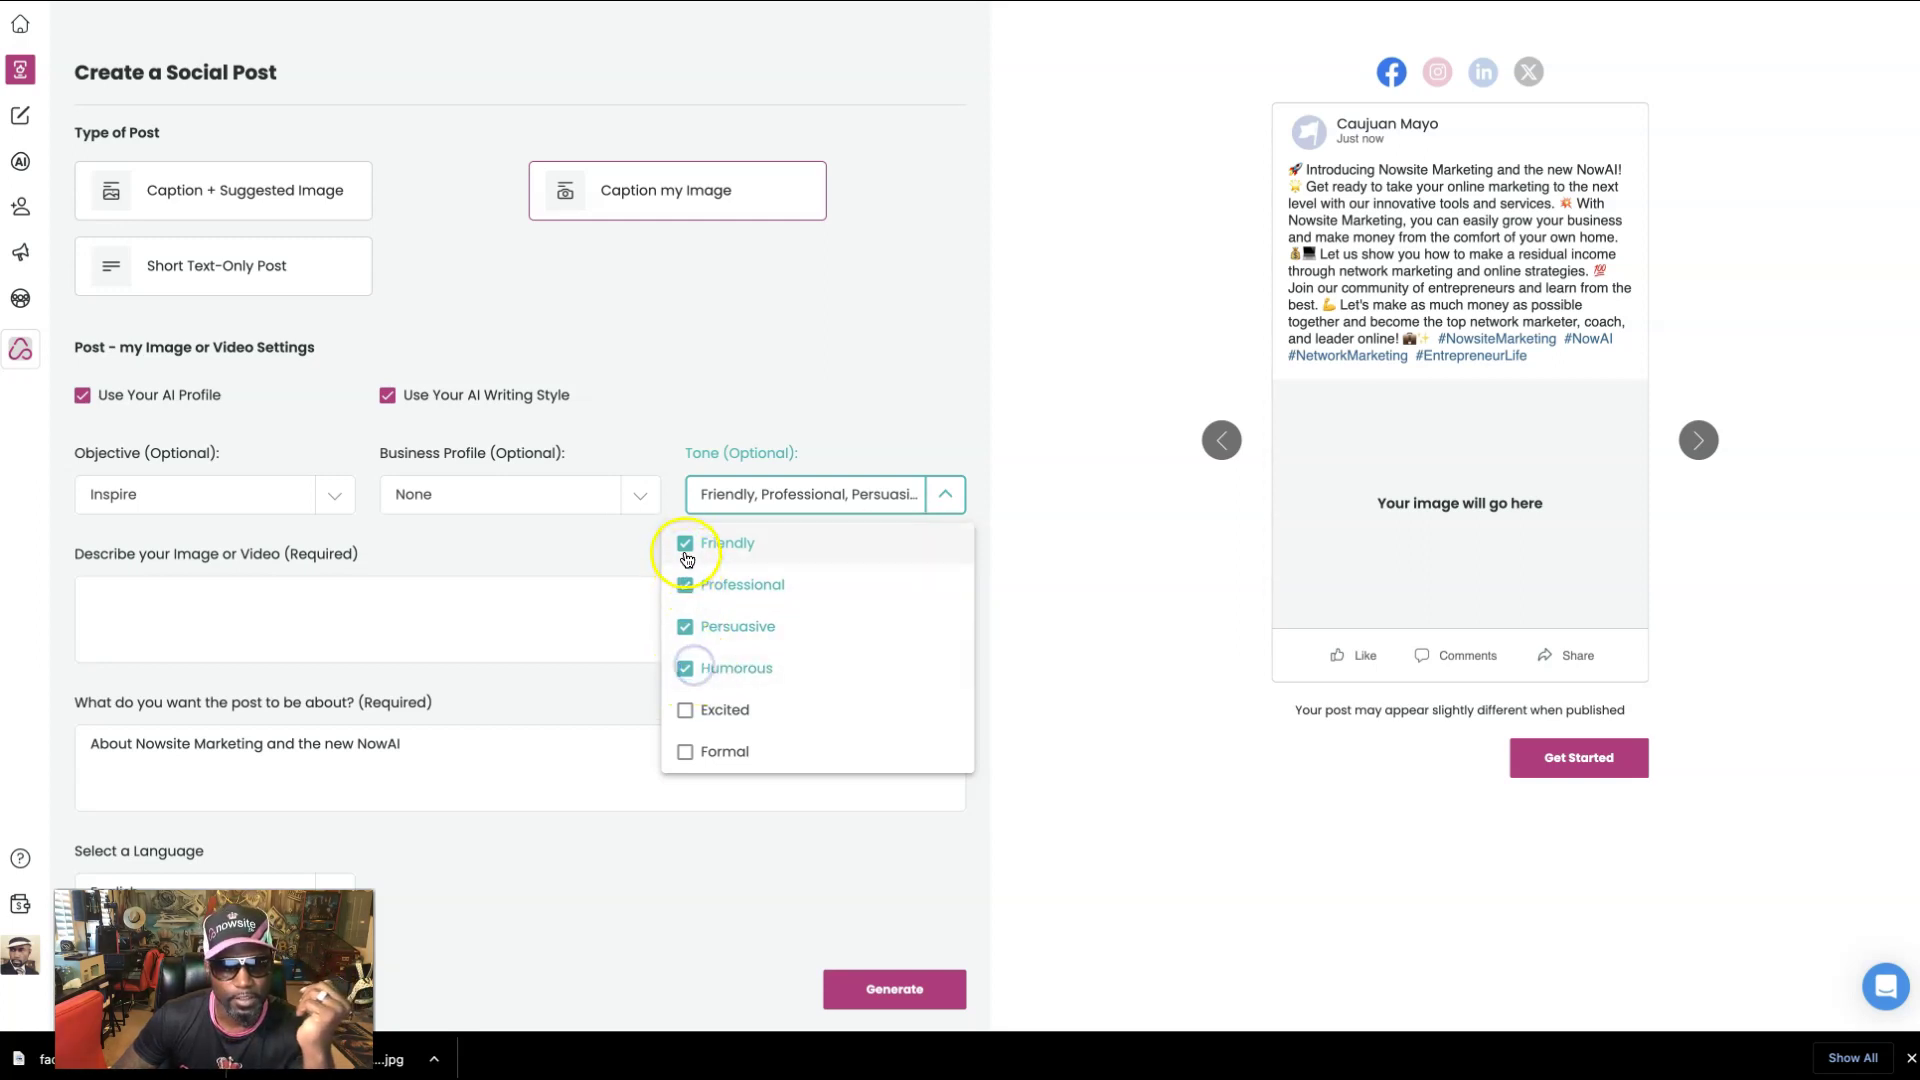
pyautogui.click(686, 543)
pyautogui.click(686, 584)
pyautogui.click(686, 627)
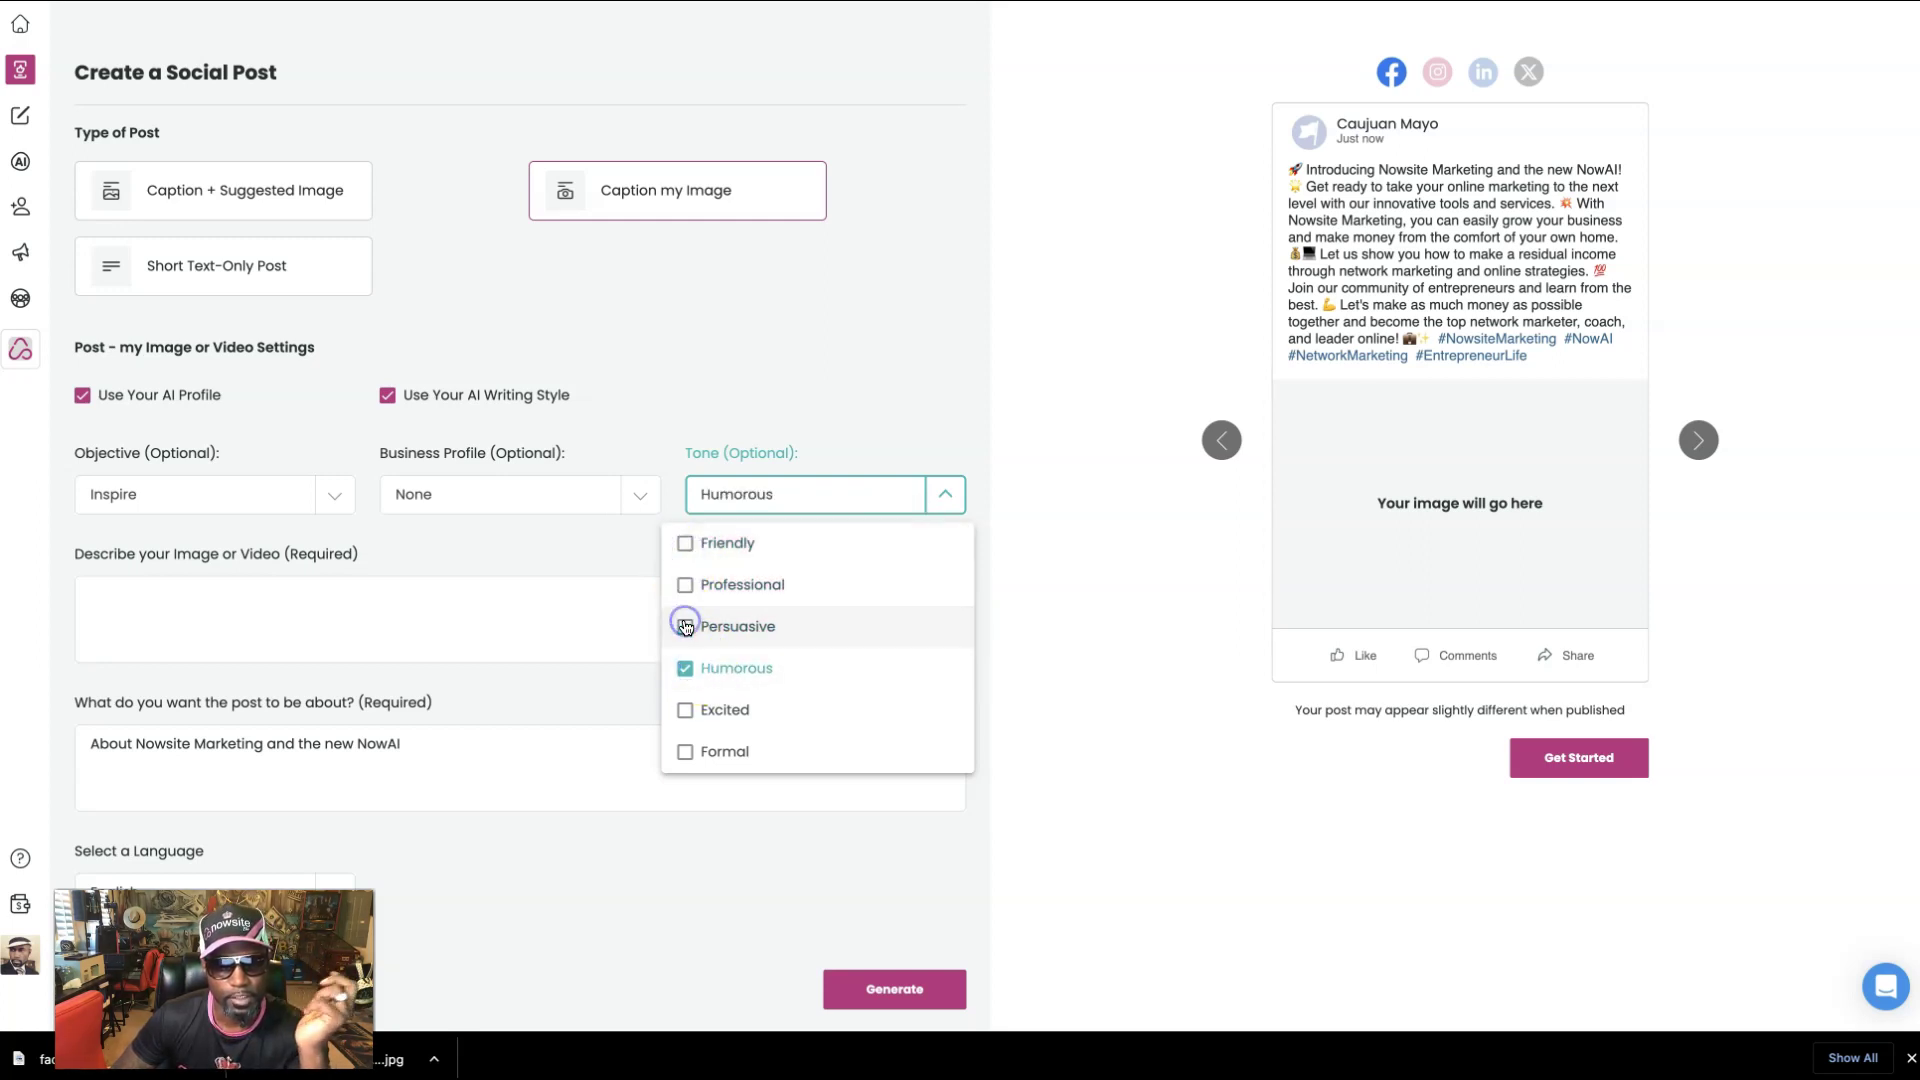
pyautogui.click(740, 875)
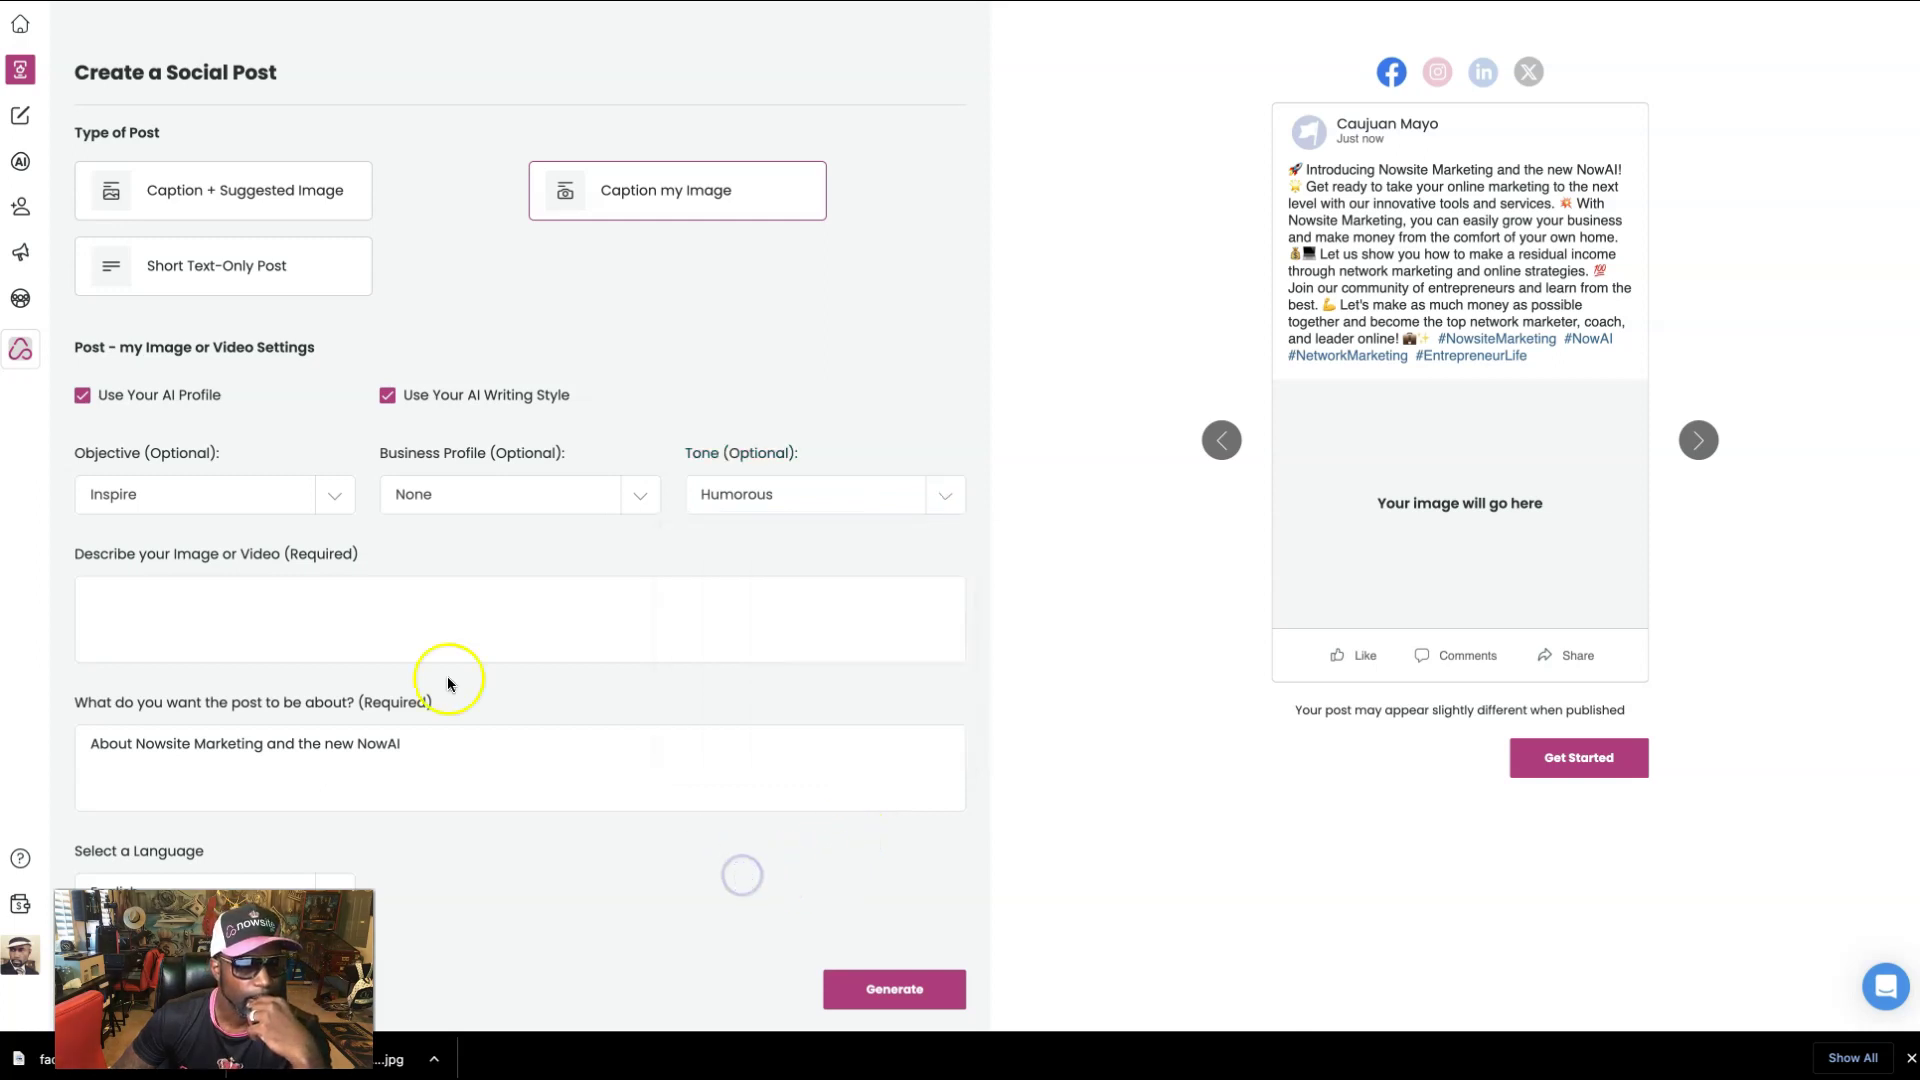
# - Enter the image description 'About Nowsite special'
pyautogui.click(165, 640)
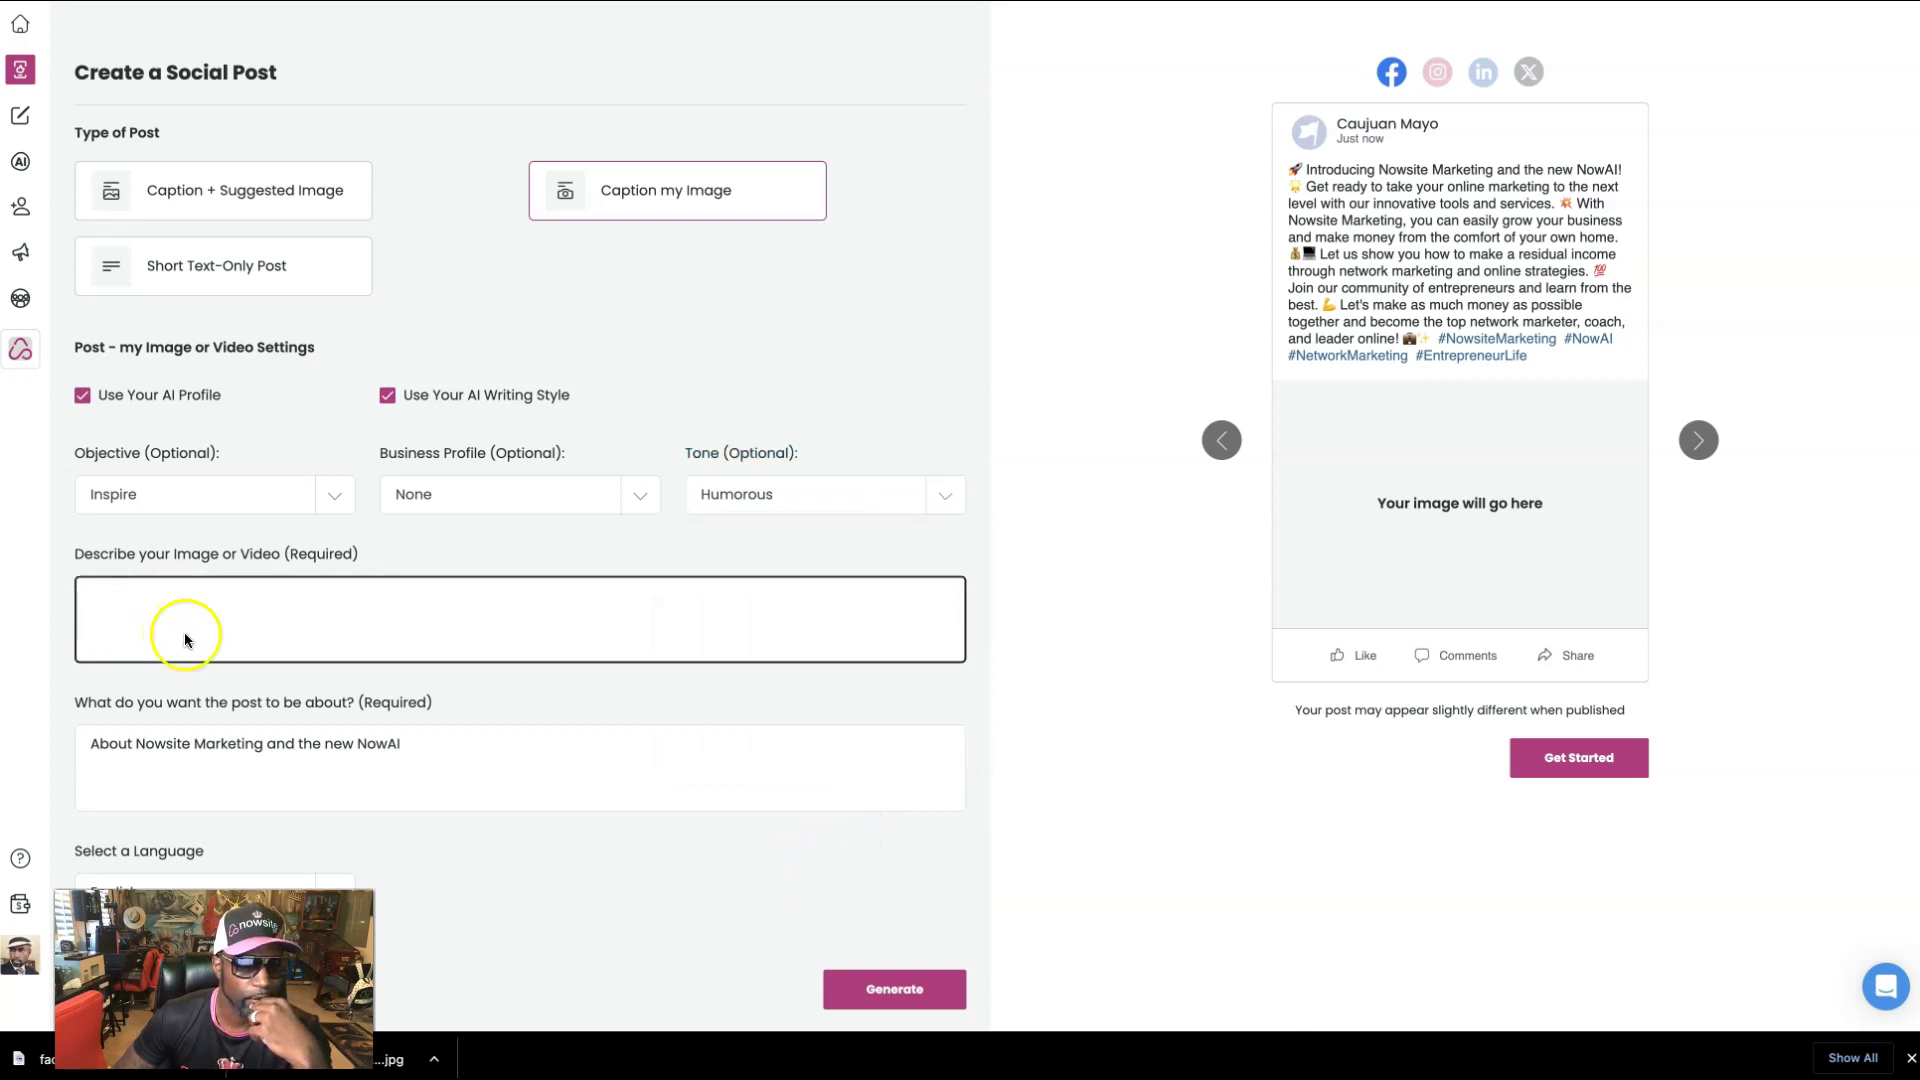
pyautogui.click(212, 602)
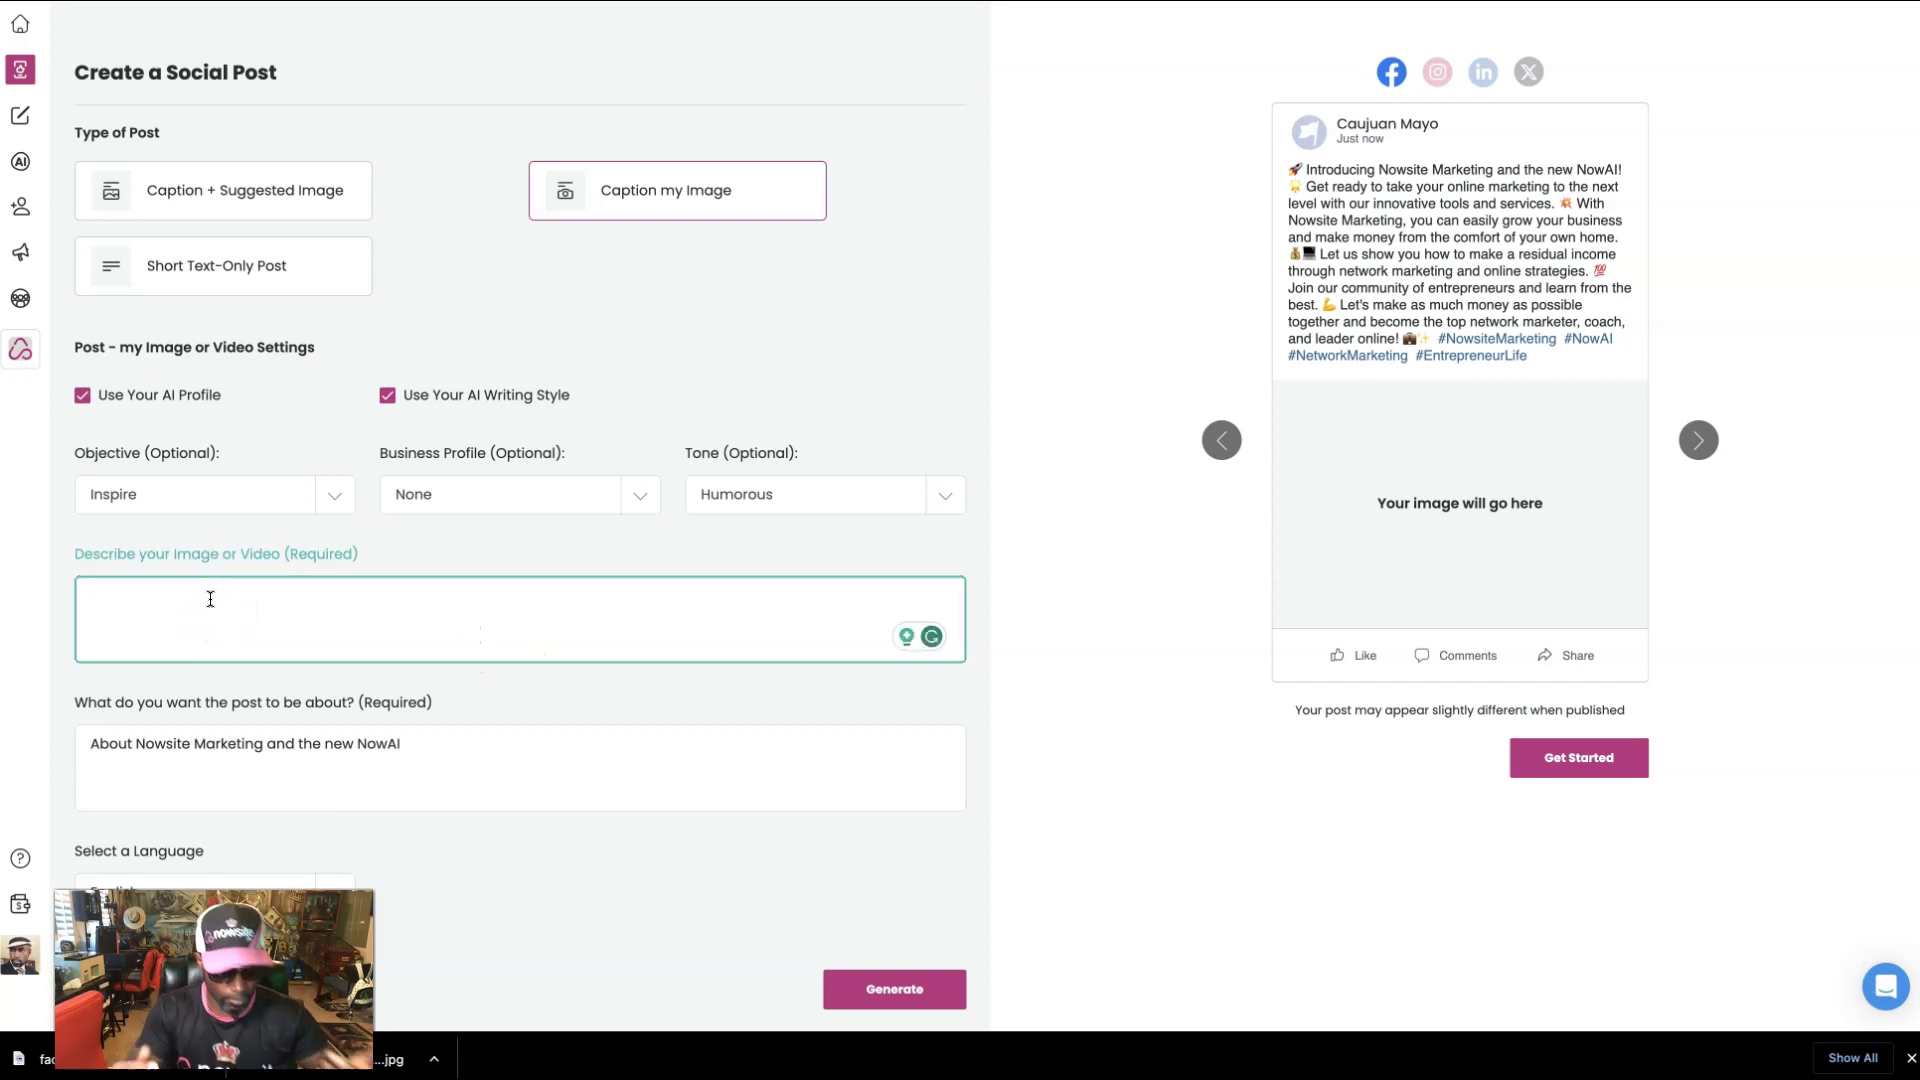
pyautogui.write('About Nowsite specia')
pyautogui.click(251, 595)
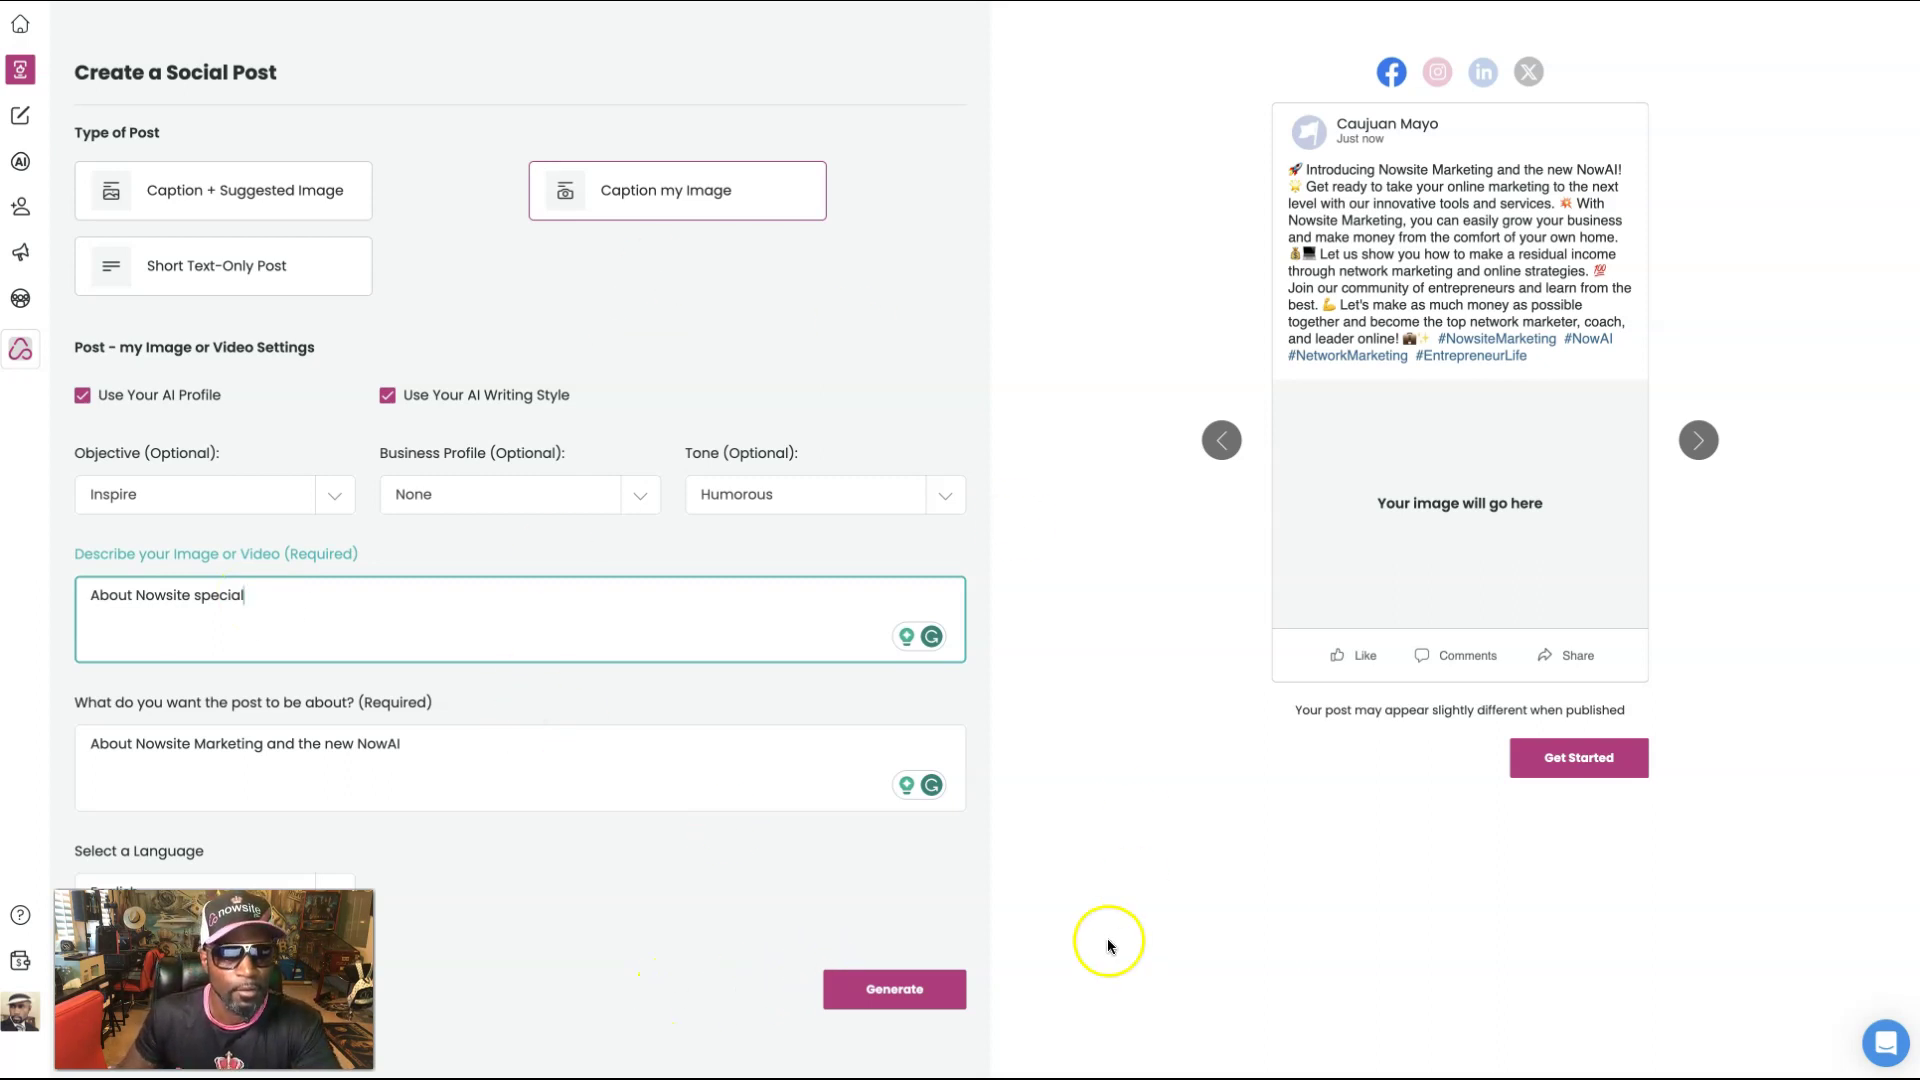
# - Regenerate the post, producing the Nowsite Marketing caption above an empty image placeholder
pyautogui.click(906, 1000)
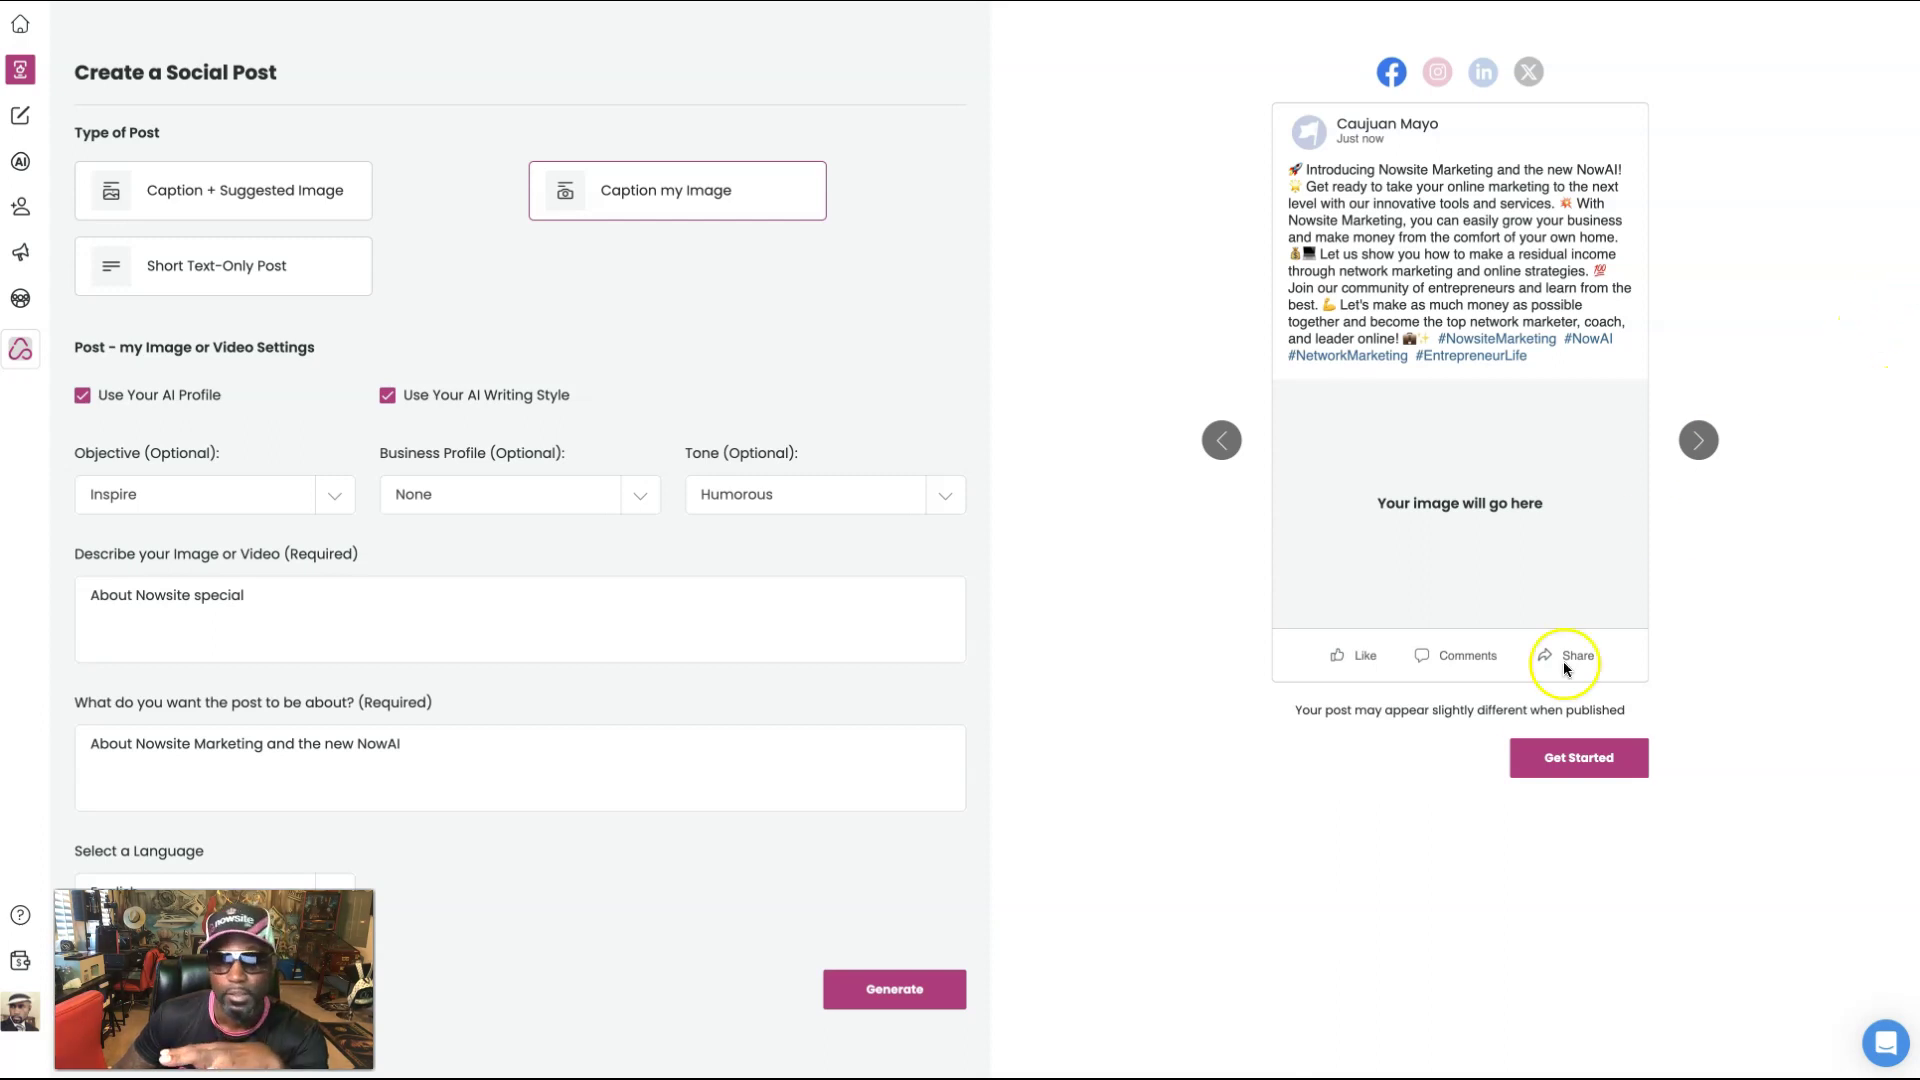
# - Paste the caption and an image into Facebook's Create post, then pick Short Text-Only Post in Nowsite
pyautogui.click(1560, 760)
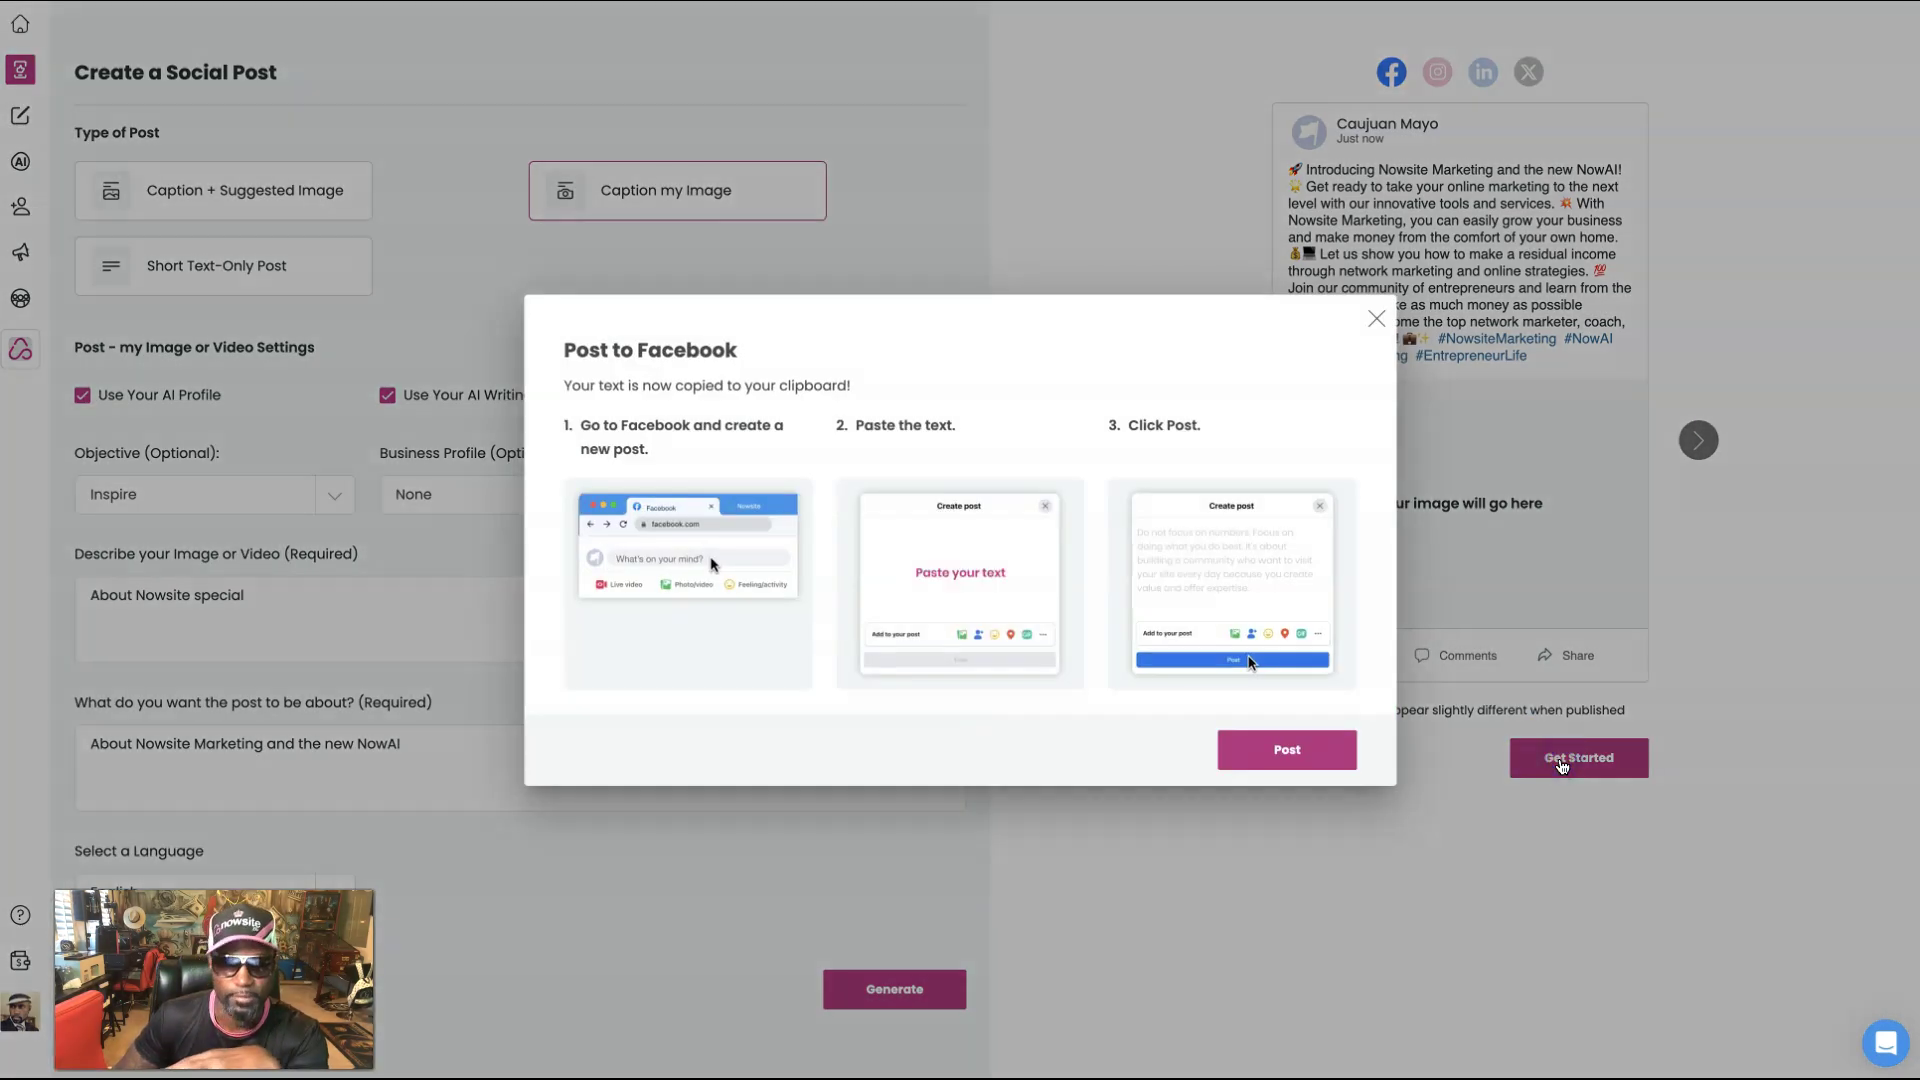
pyautogui.click(1269, 757)
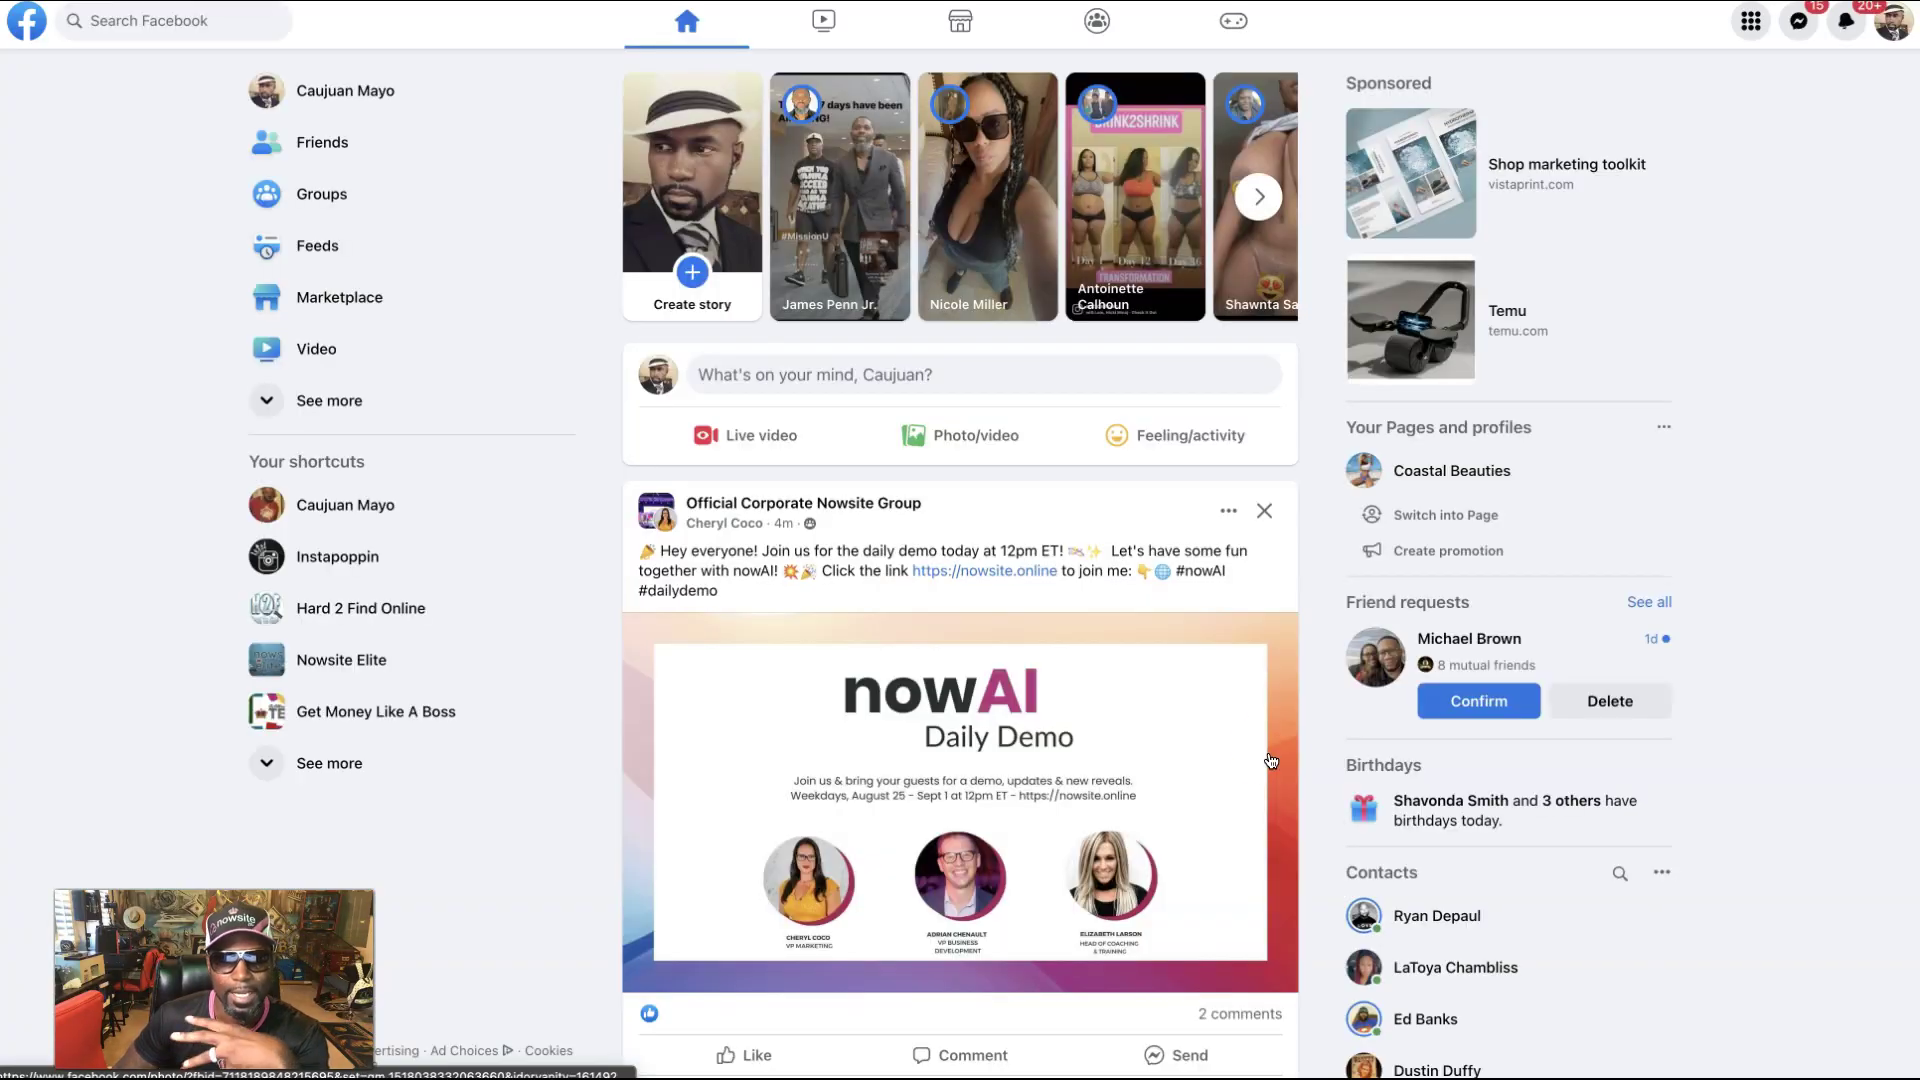
pyautogui.click(877, 369)
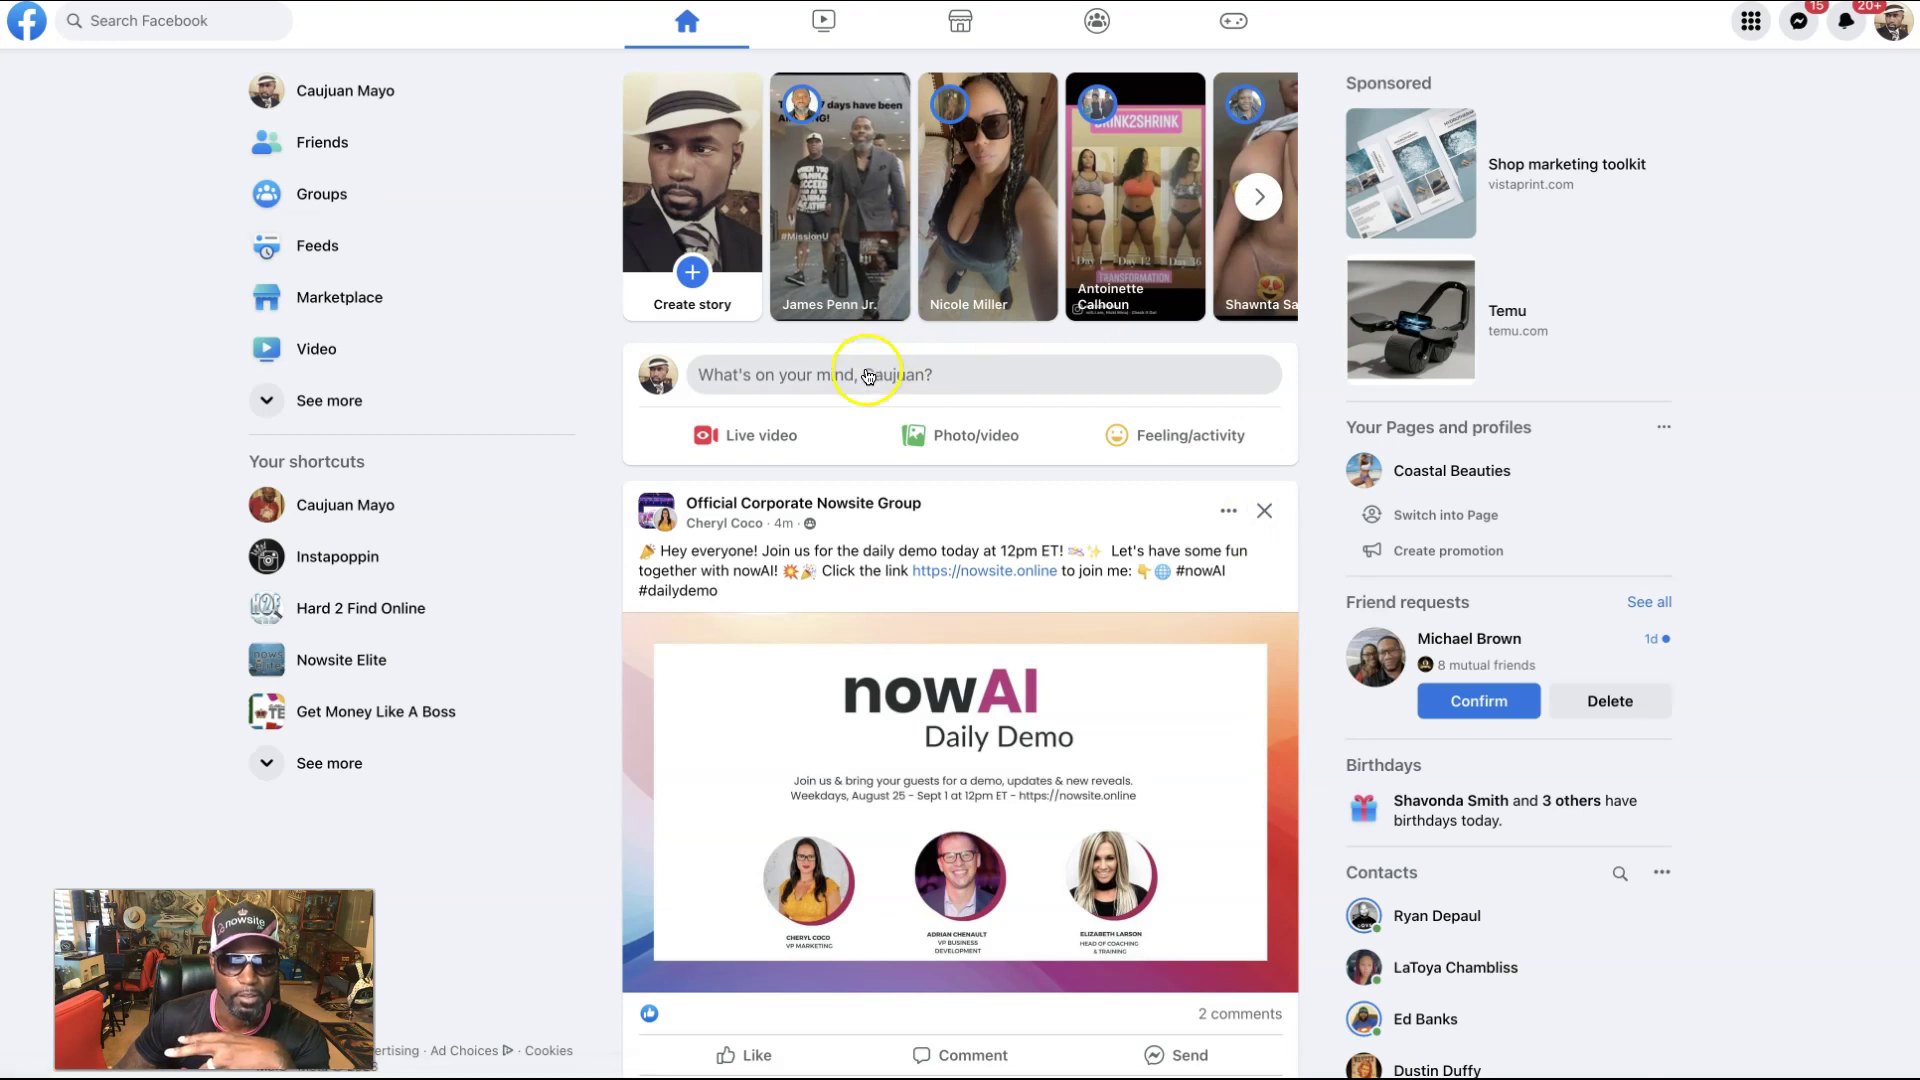
pyautogui.click(868, 374)
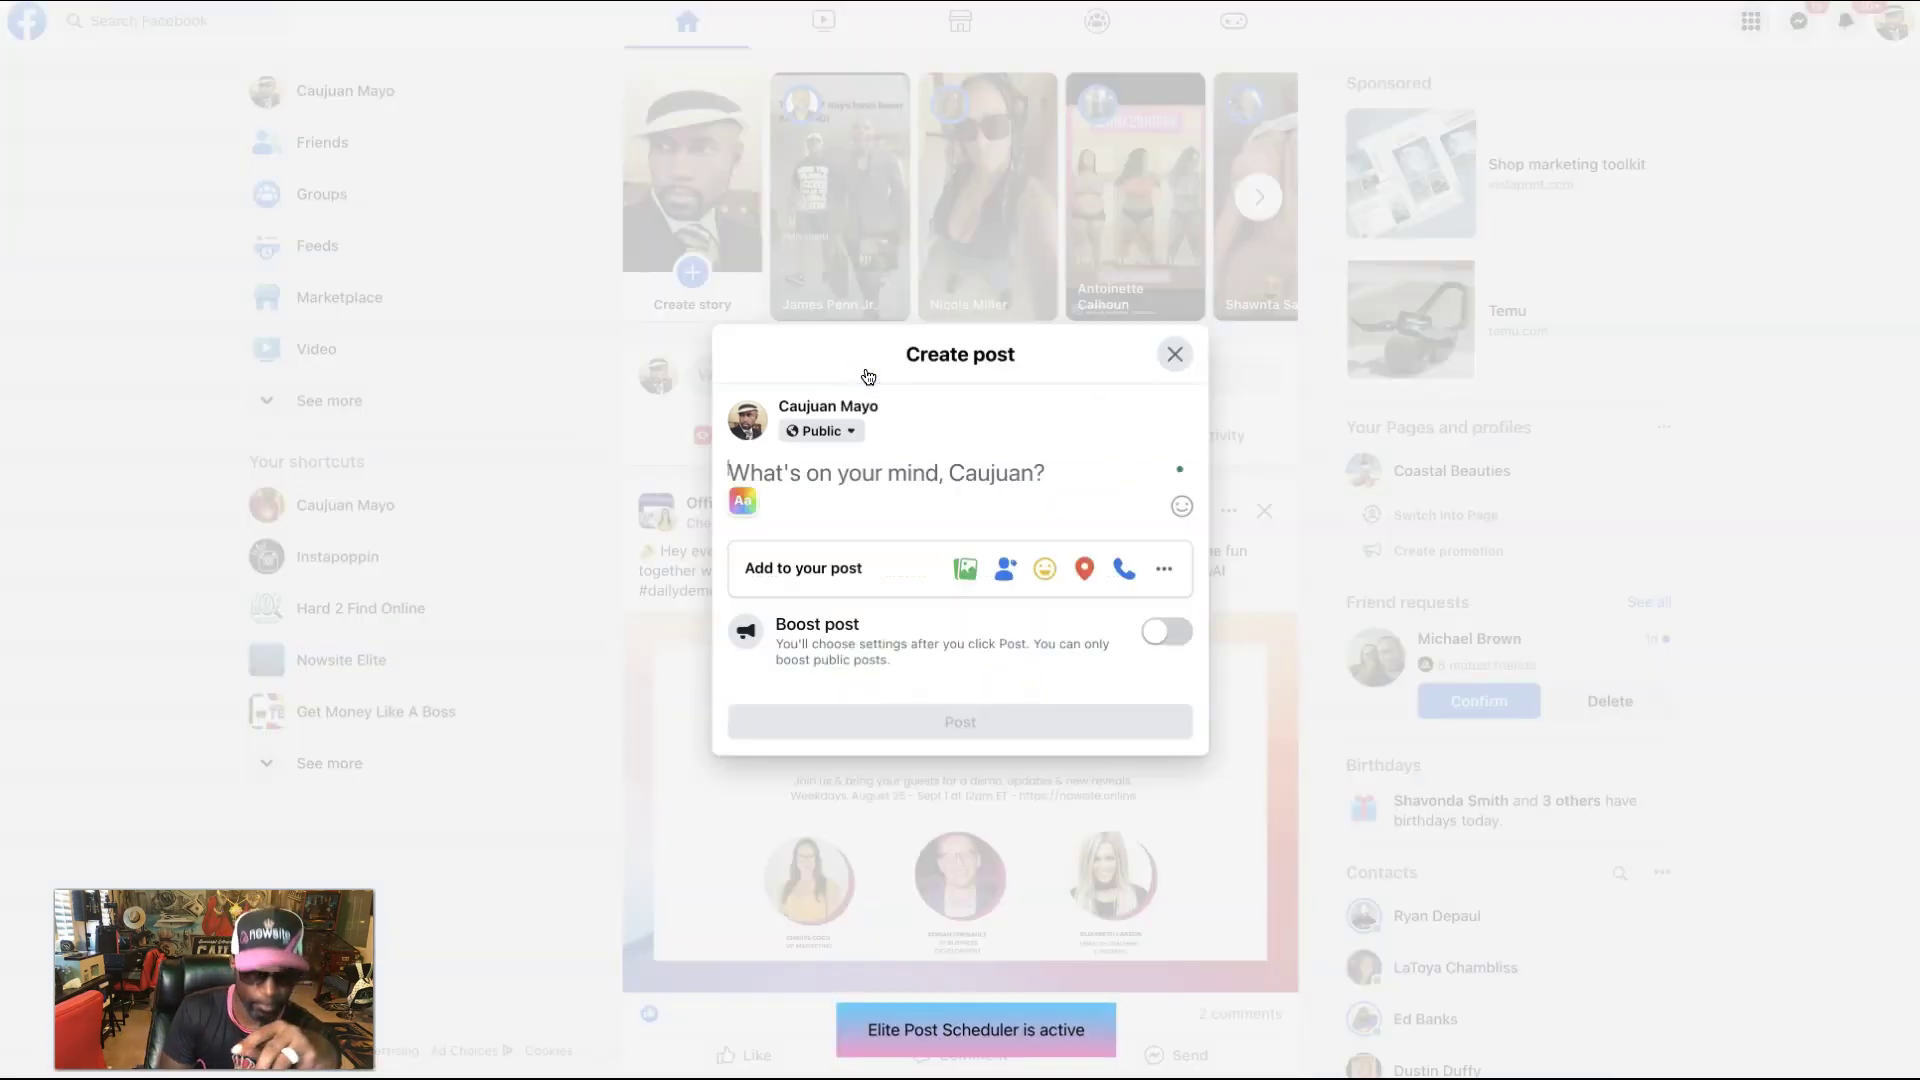
pyautogui.hotkey('ctrl', 'v')
pyautogui.click(585, 252)
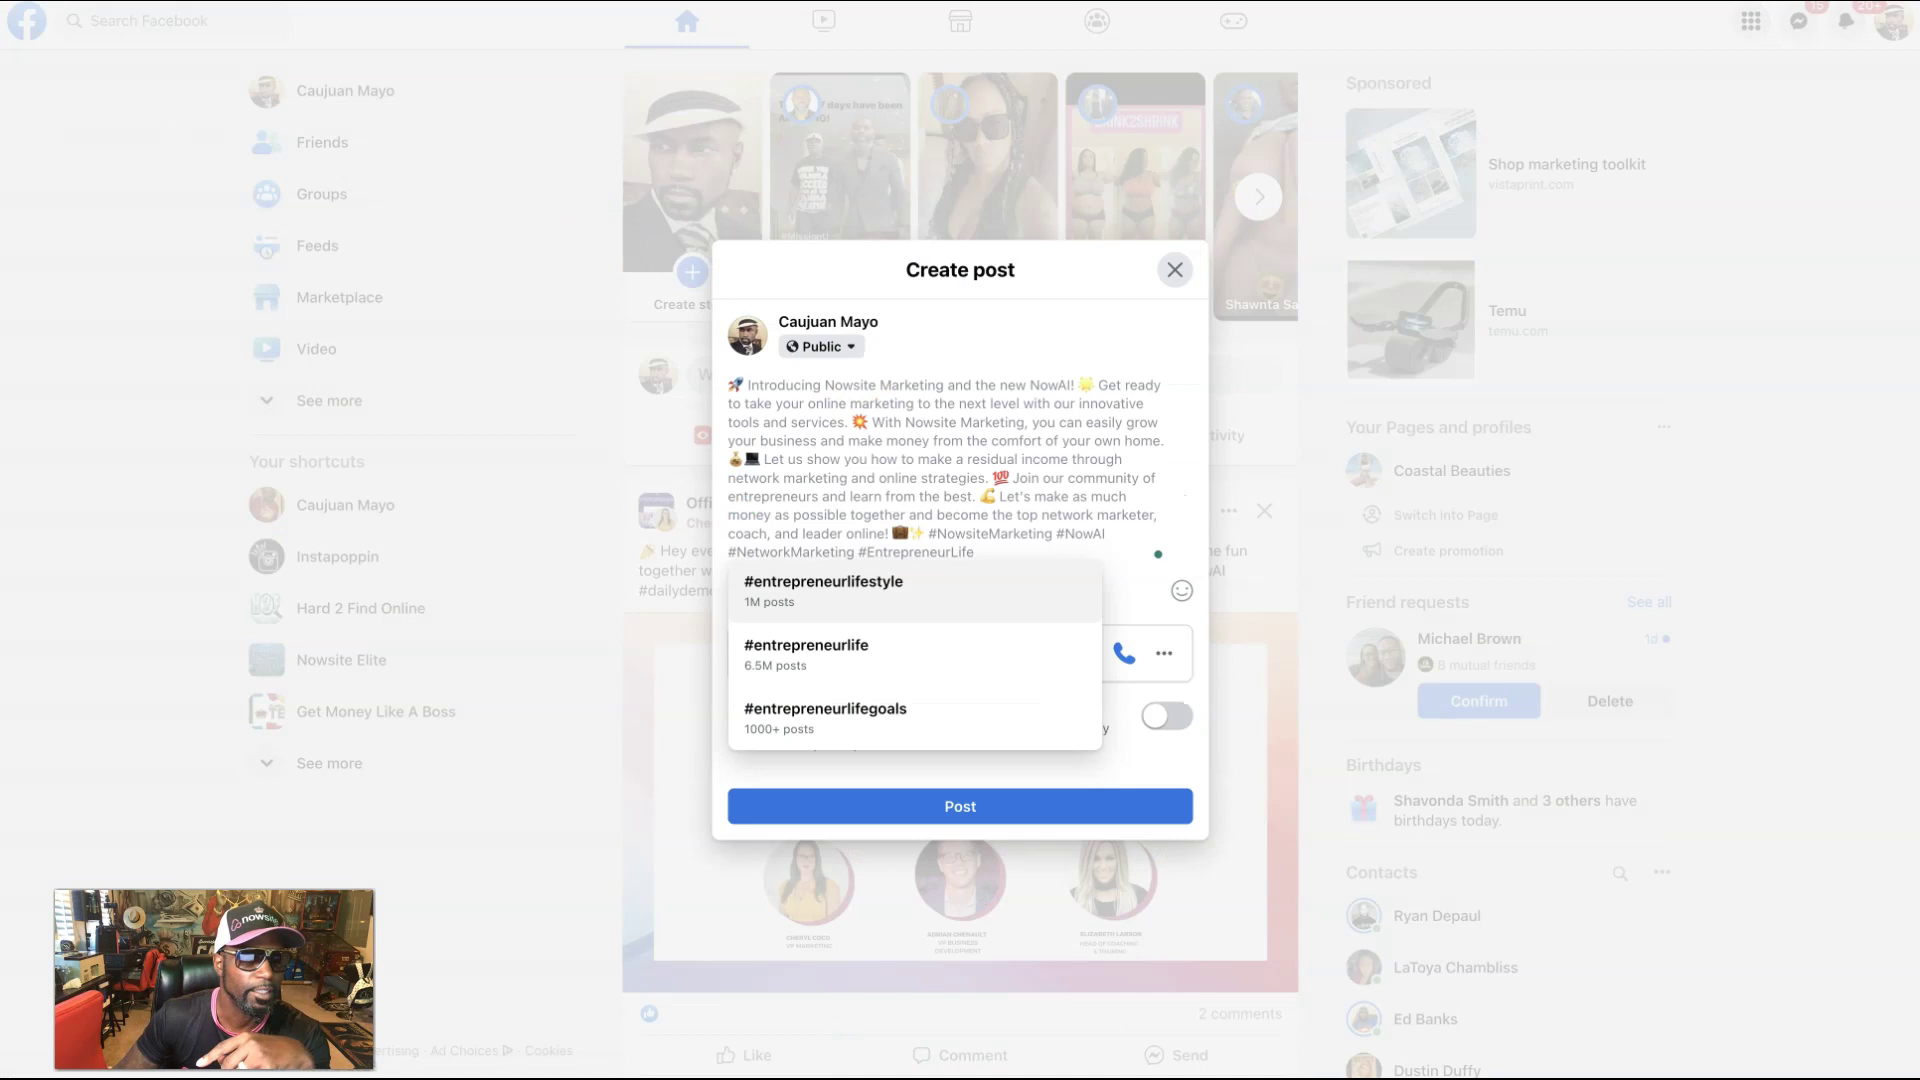
pyautogui.moveTo(1919, 380); pyautogui.dragTo(980, 443)
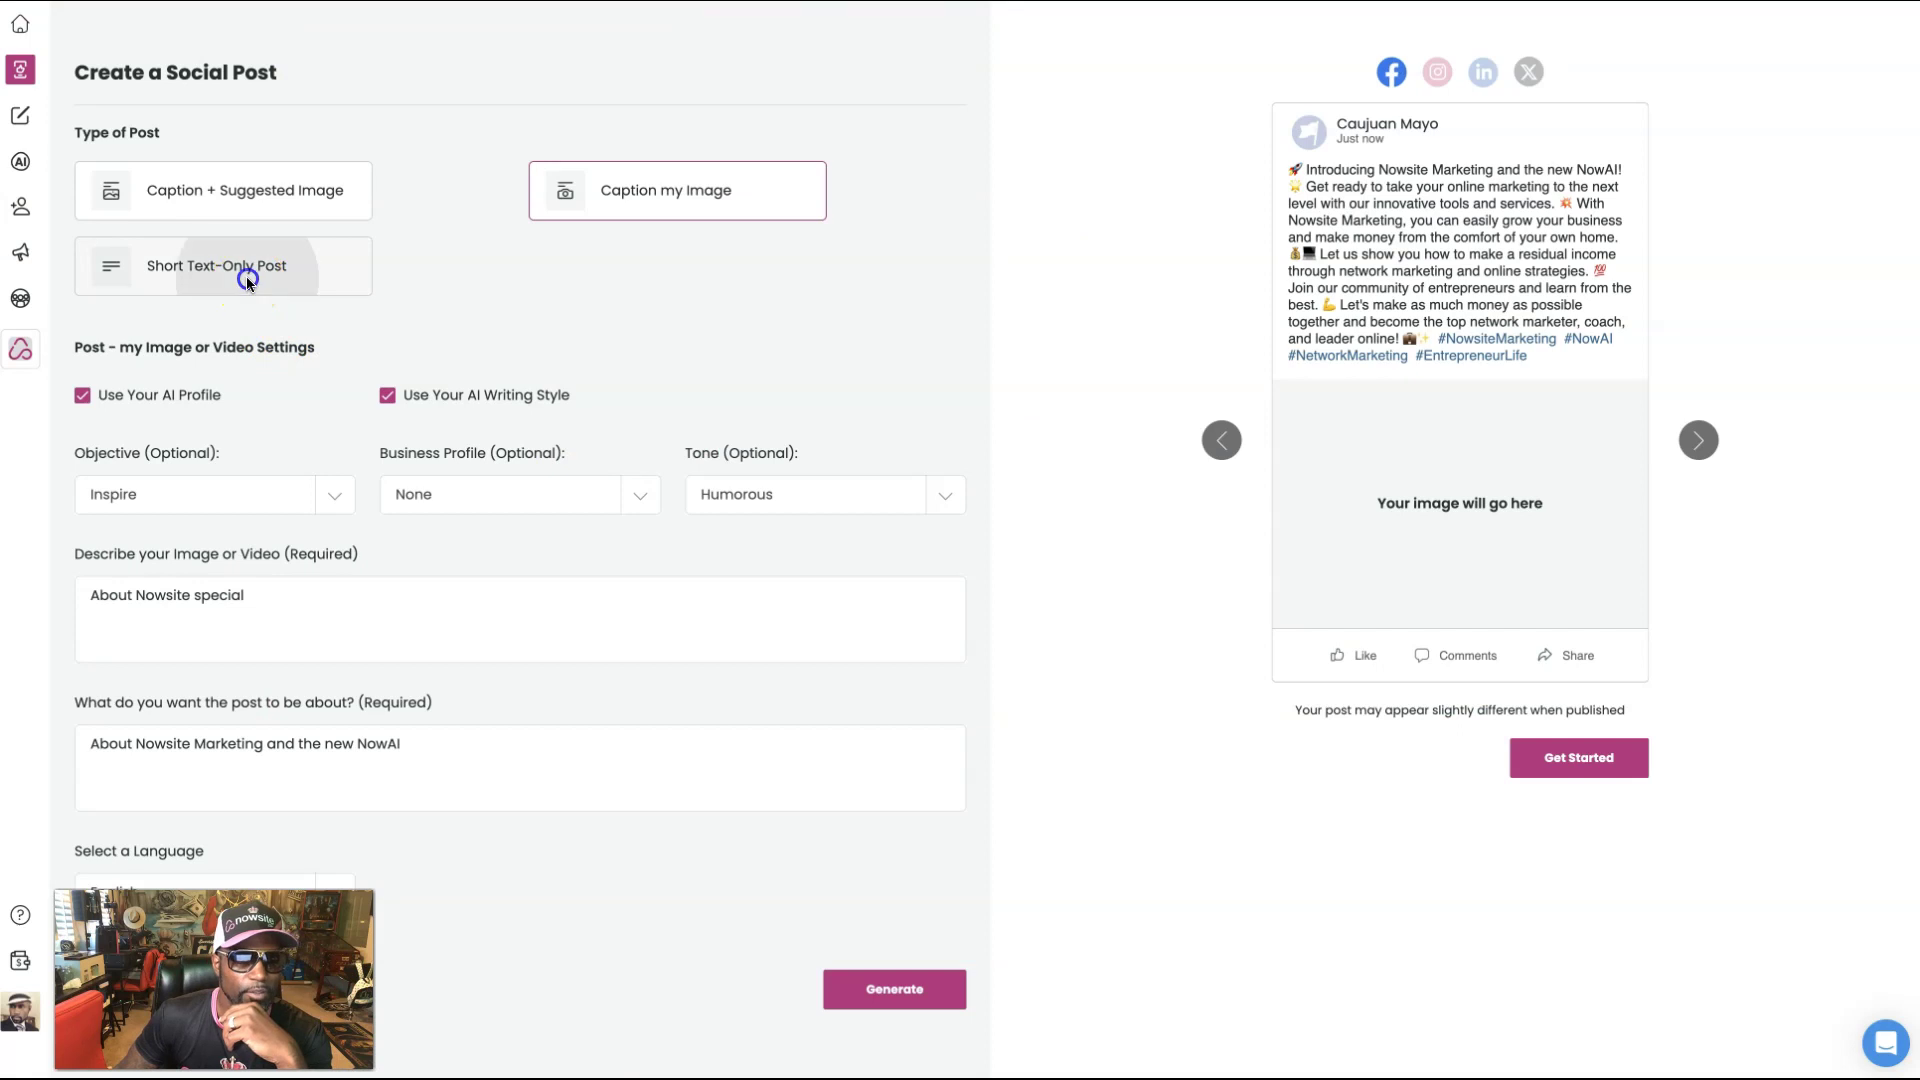
pyautogui.click(246, 276)
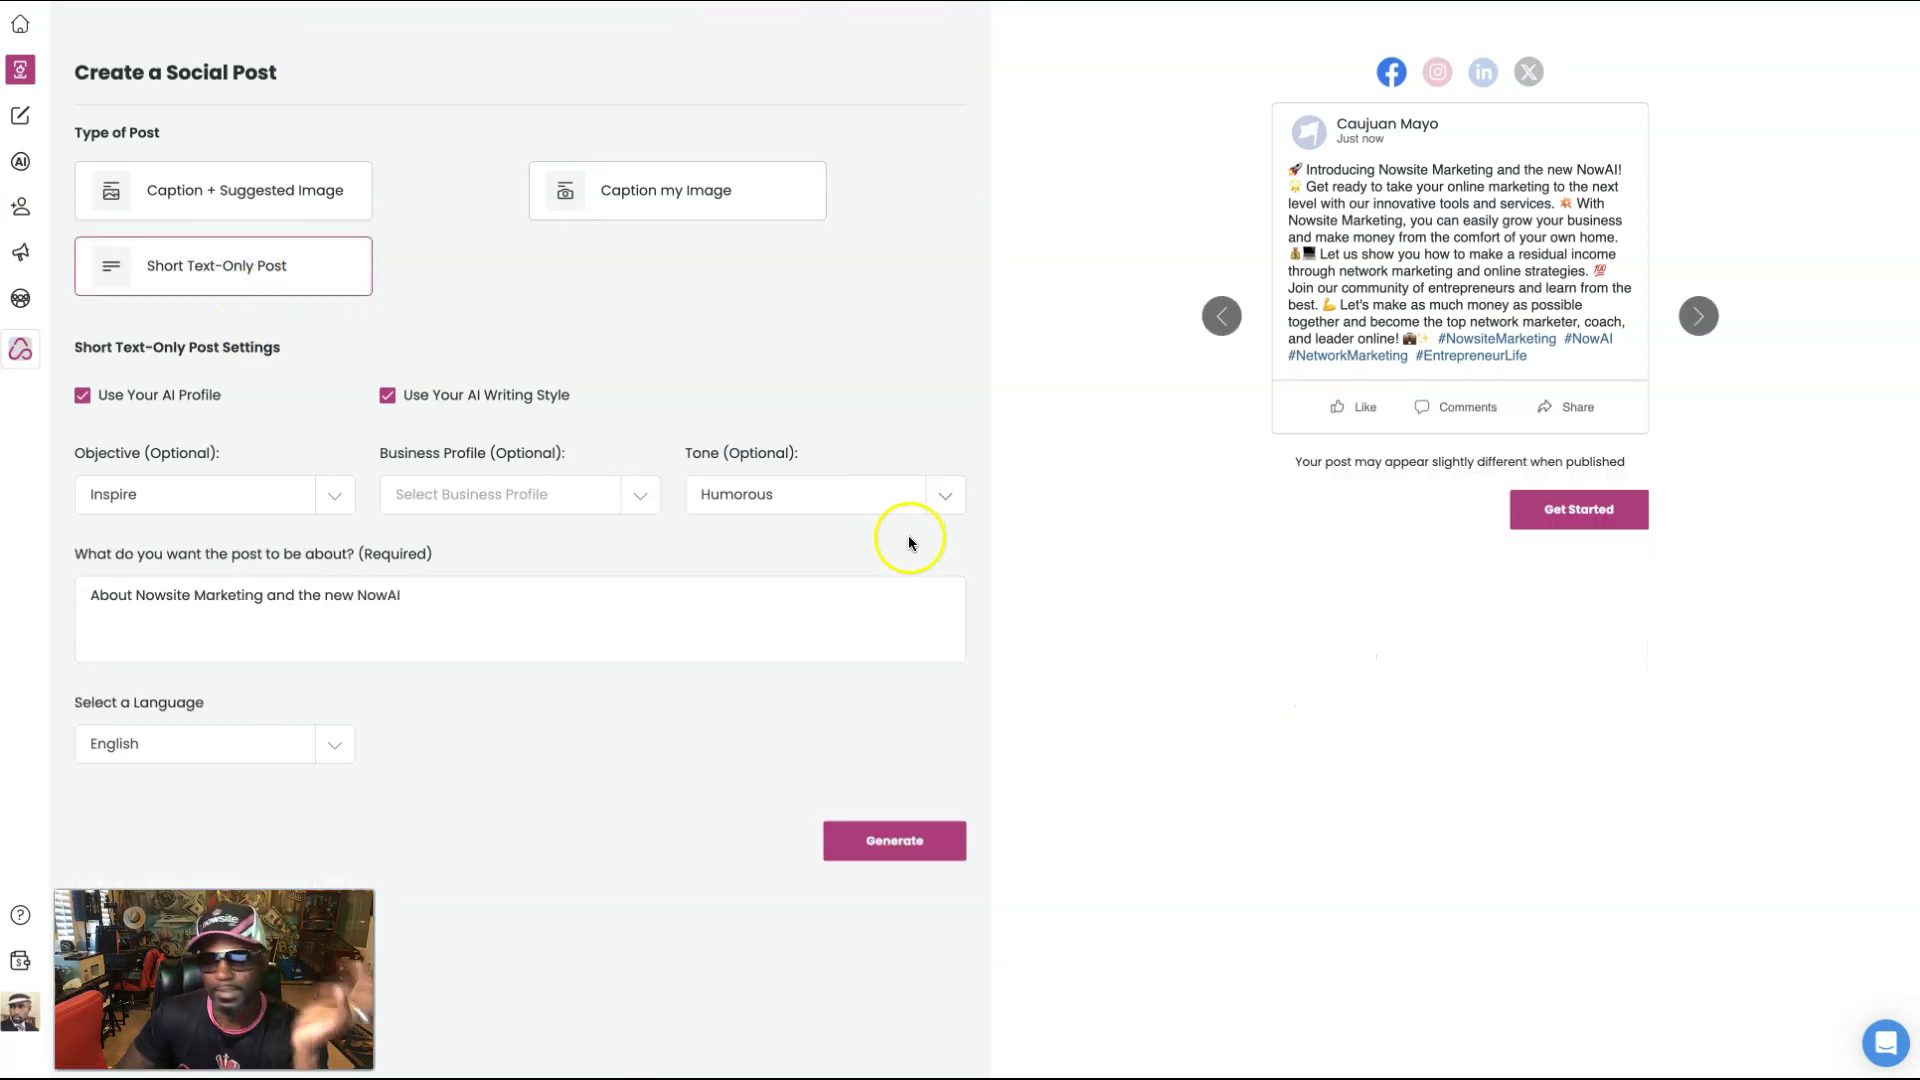
# - Replace 'the new NowAI' in the topic with 'how to make money from home using it'
pyautogui.click(521, 605)
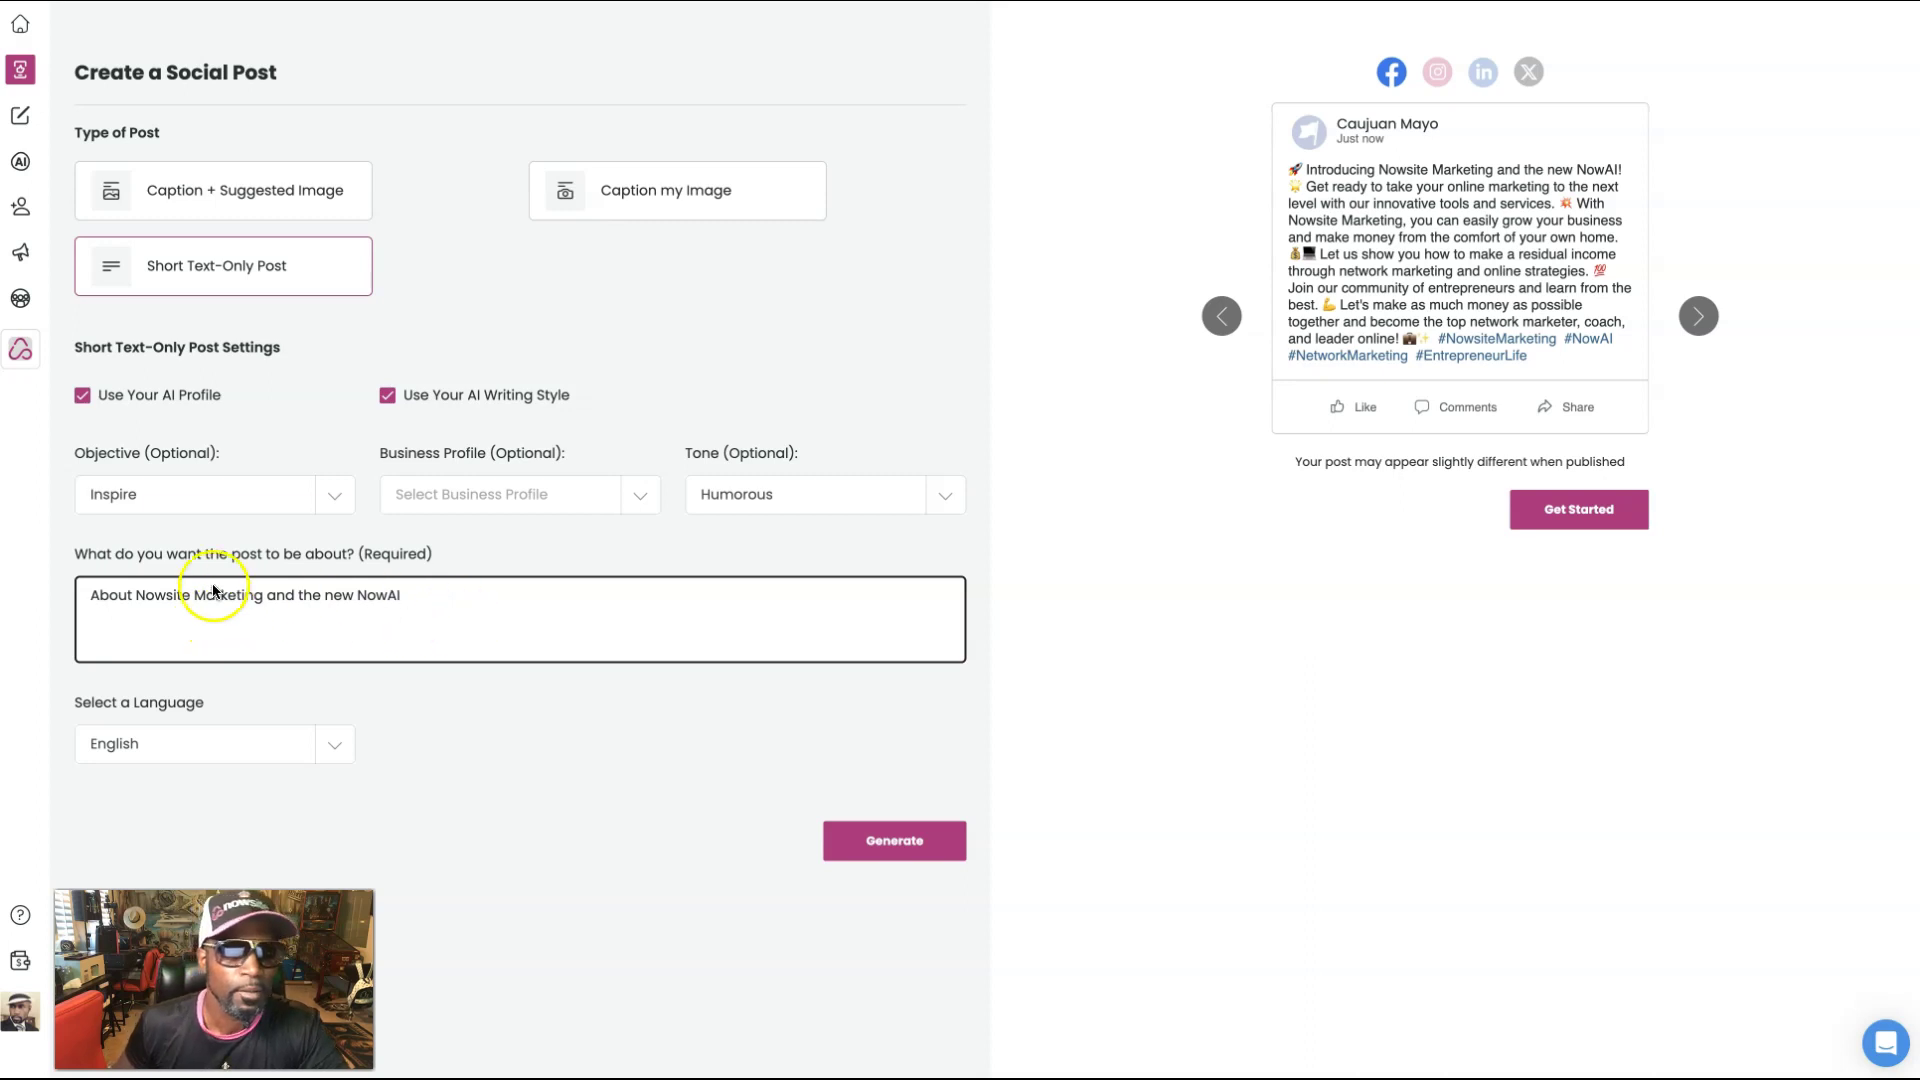
pyautogui.tripleClick(129, 590)
pyautogui.click(415, 590)
pyautogui.moveTo(415, 590); pyautogui.dragTo(86, 590)
pyautogui.click(243, 627)
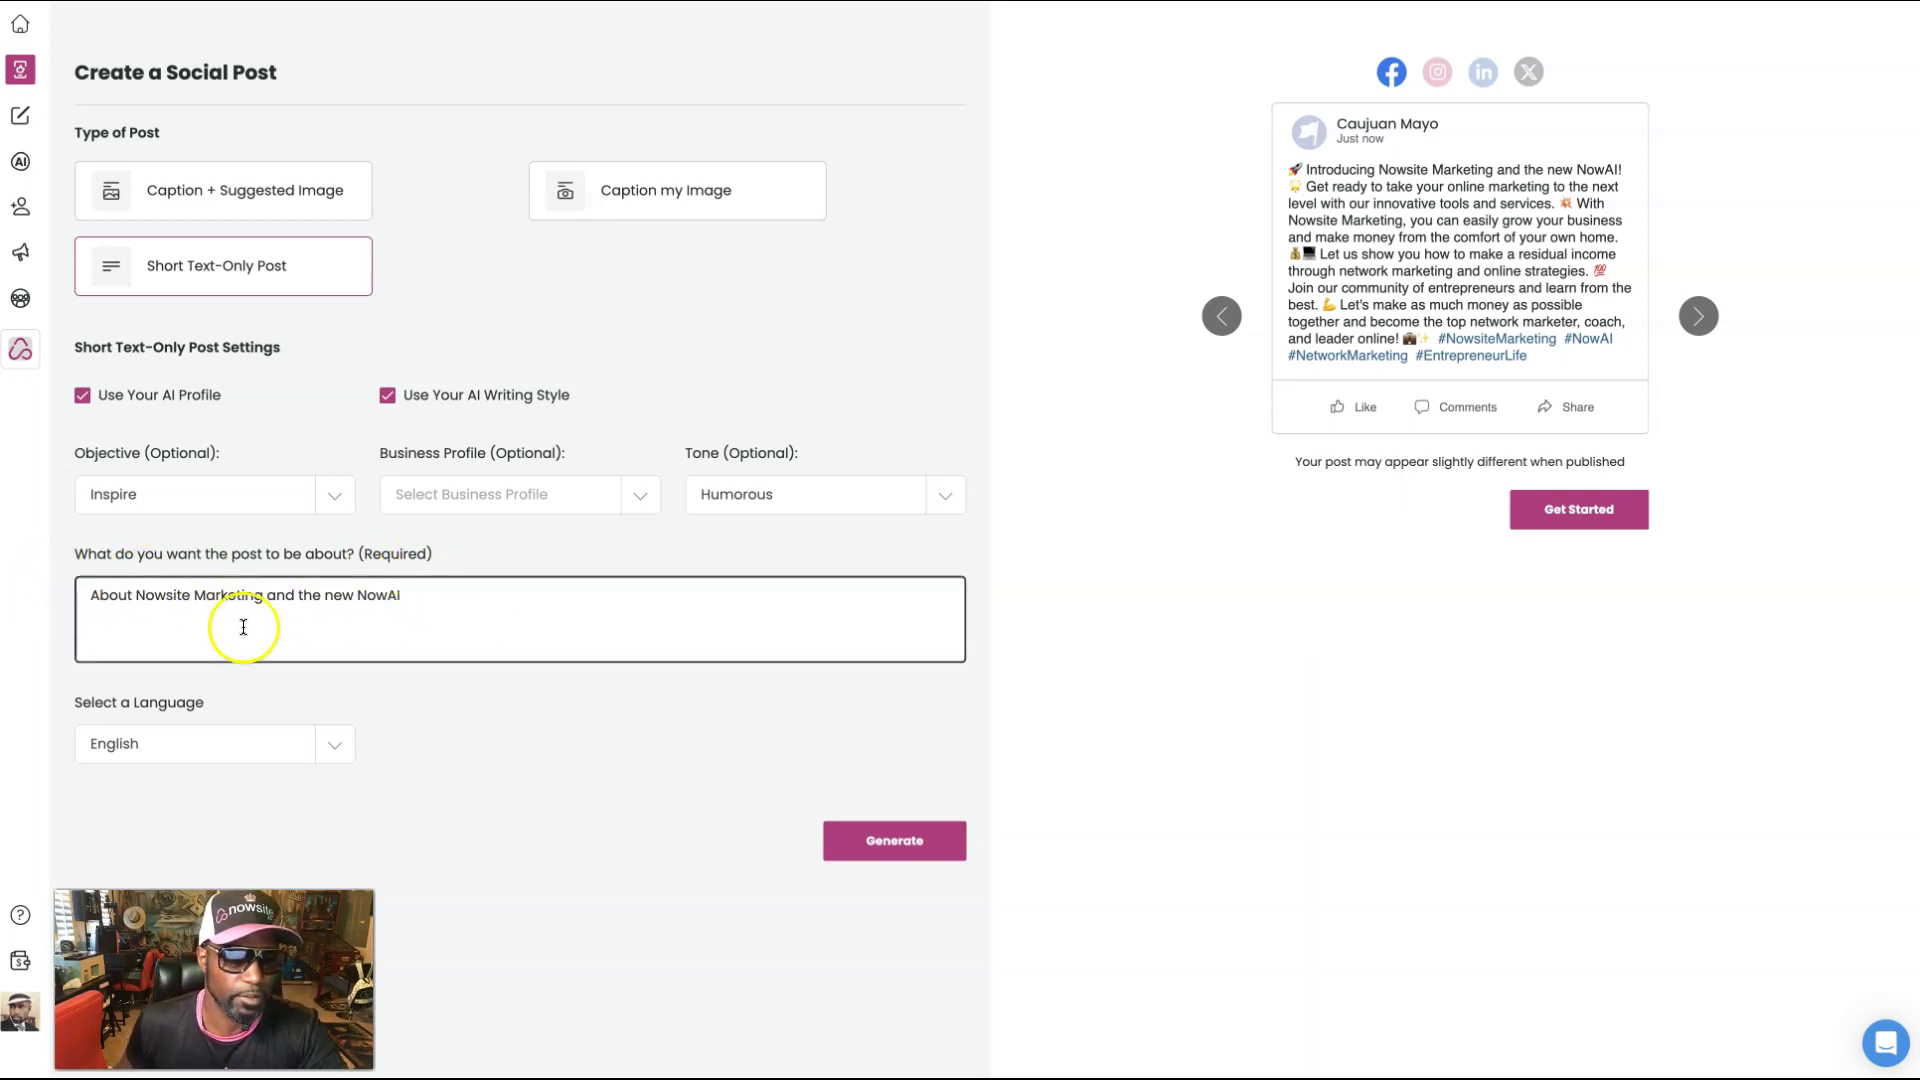
pyautogui.moveTo(266, 594); pyautogui.dragTo(512, 628)
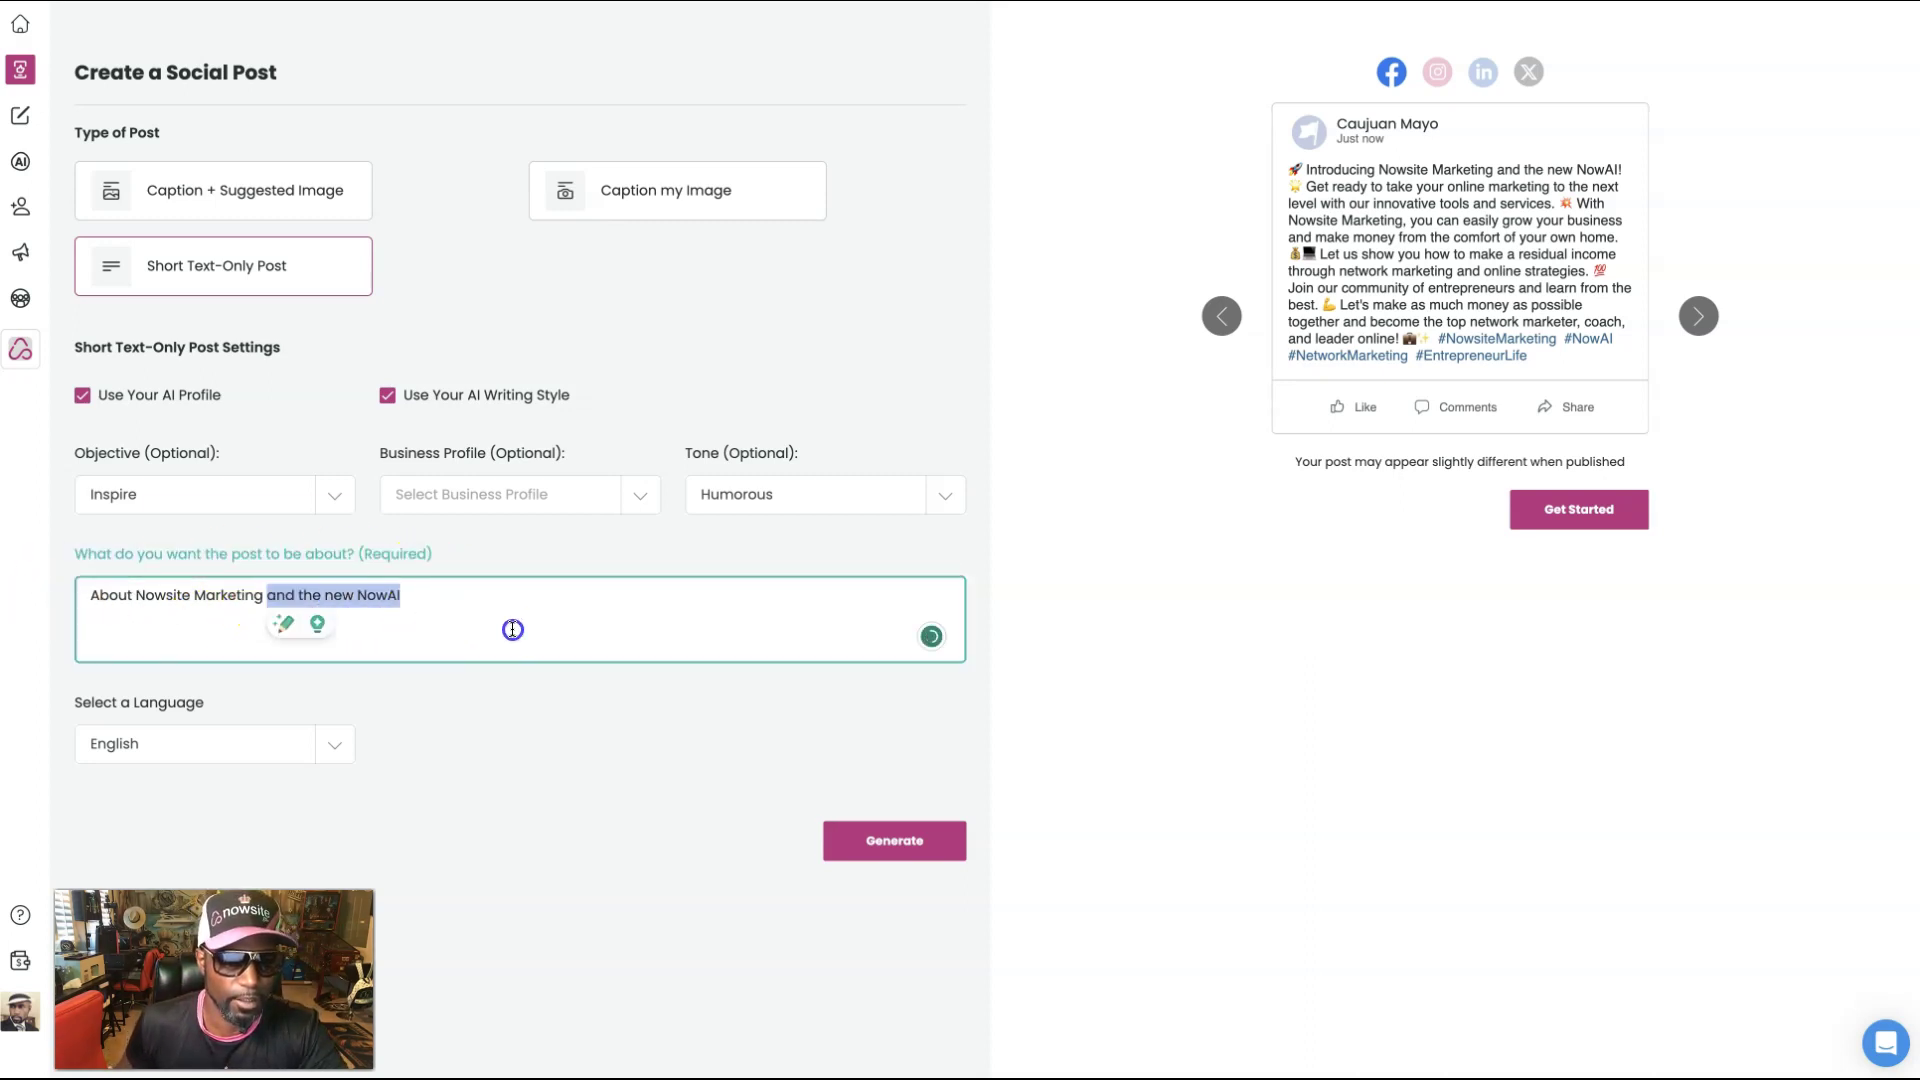
pyautogui.click(484, 605)
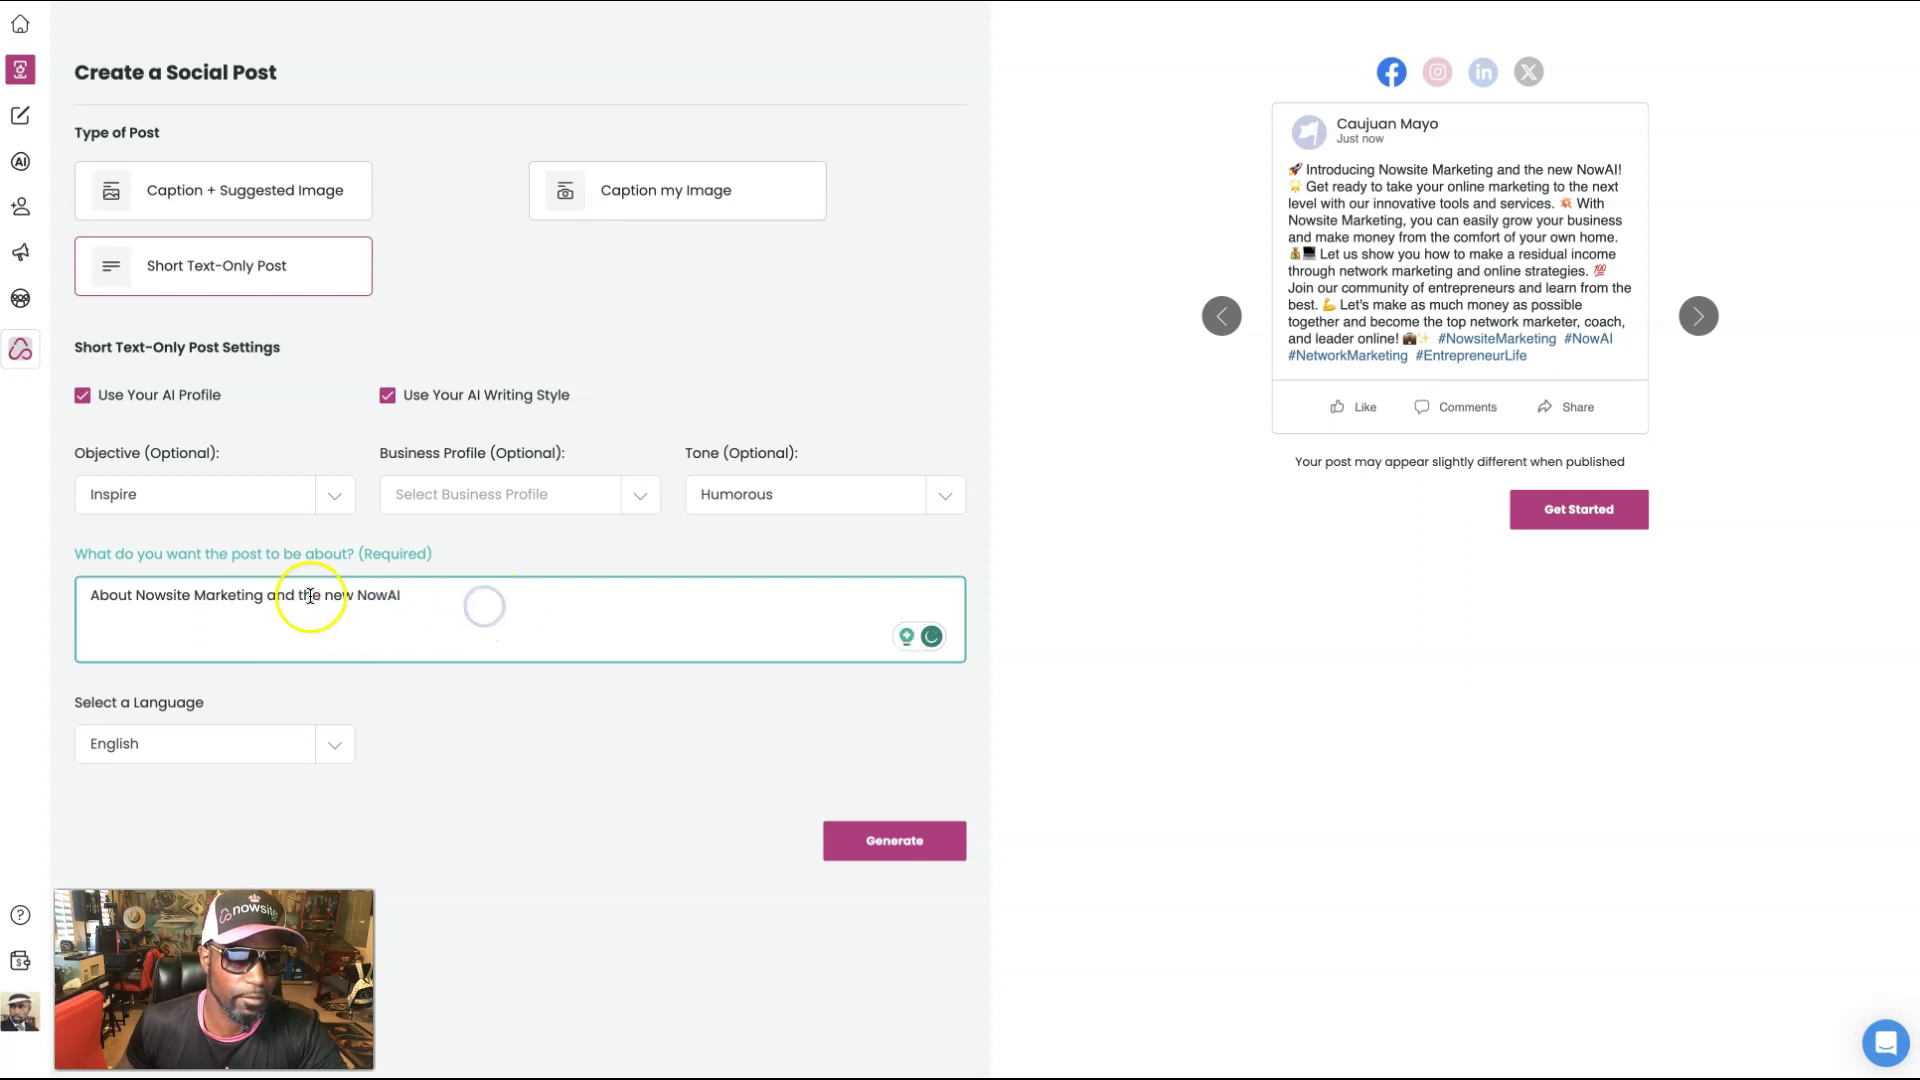
pyautogui.moveTo(298, 596); pyautogui.dragTo(444, 600)
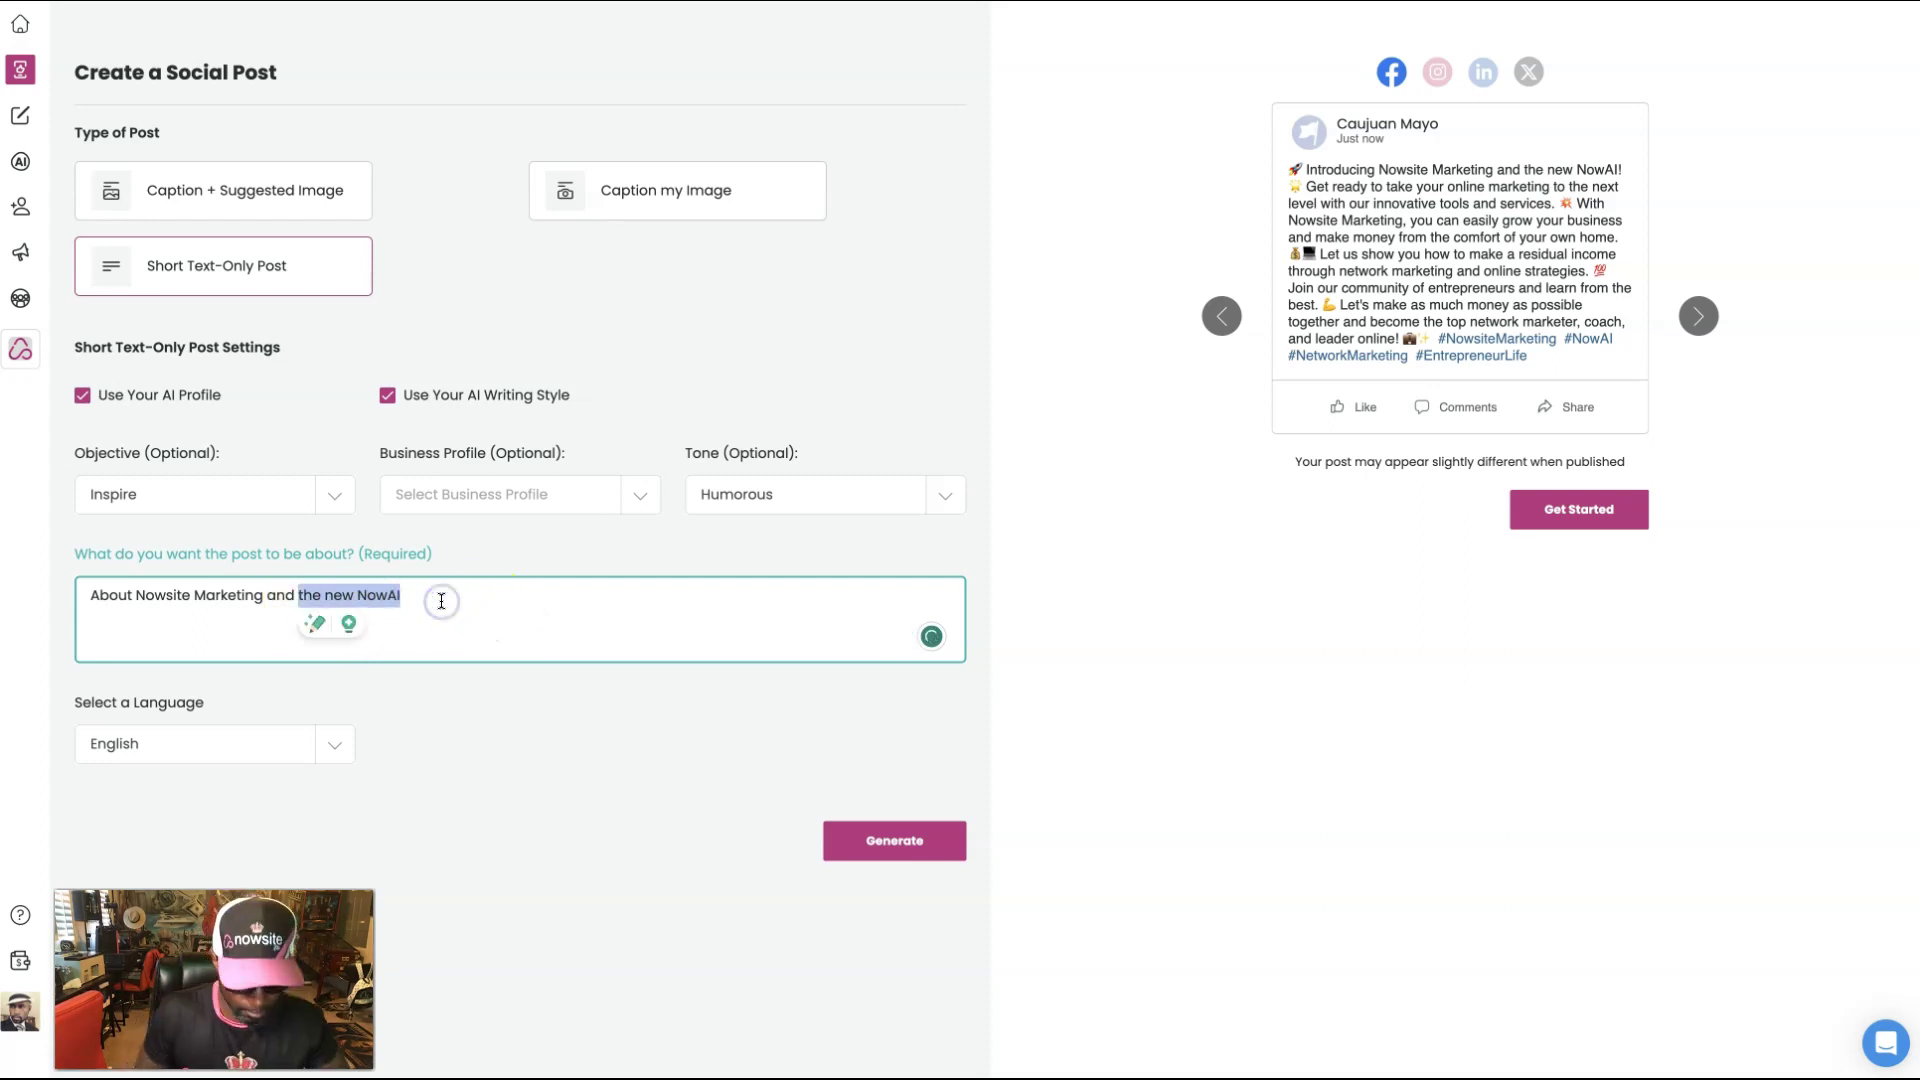
pyautogui.write('how to m')
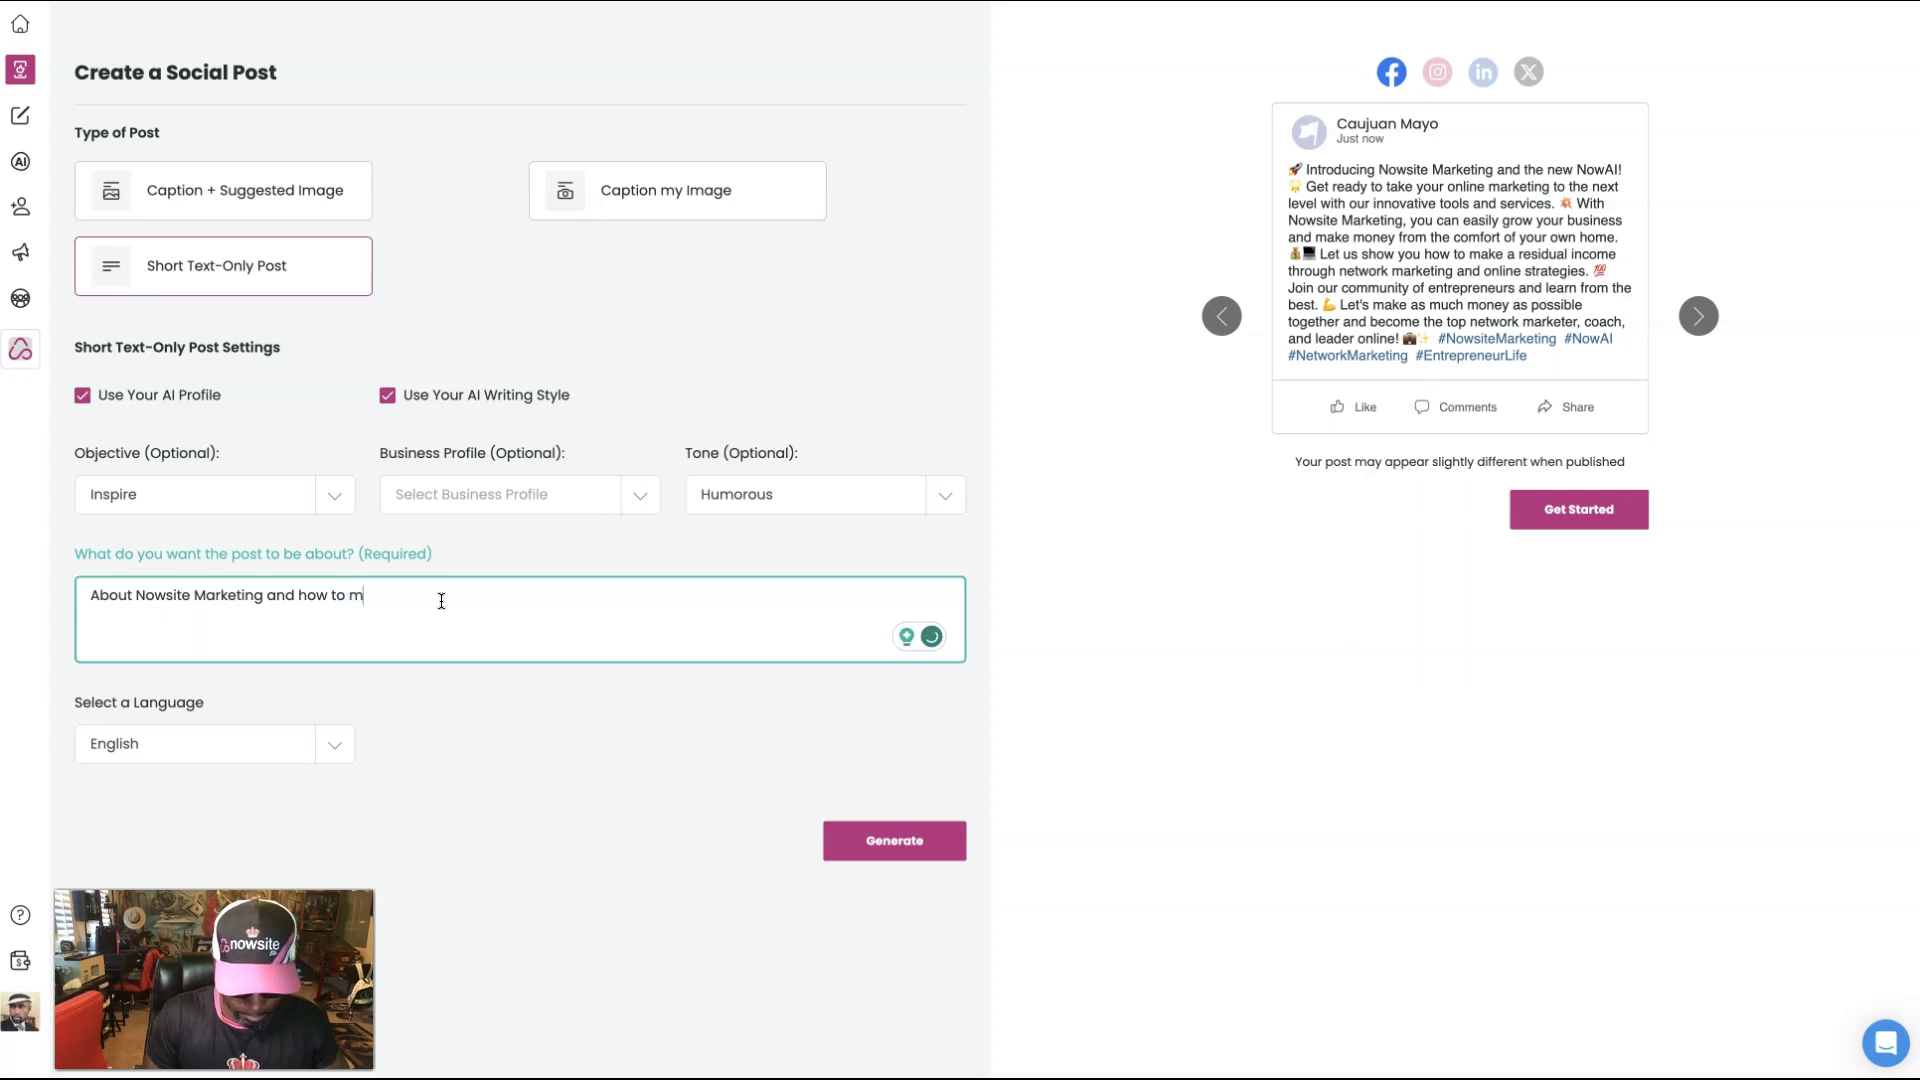
pyautogui.write('ake money')
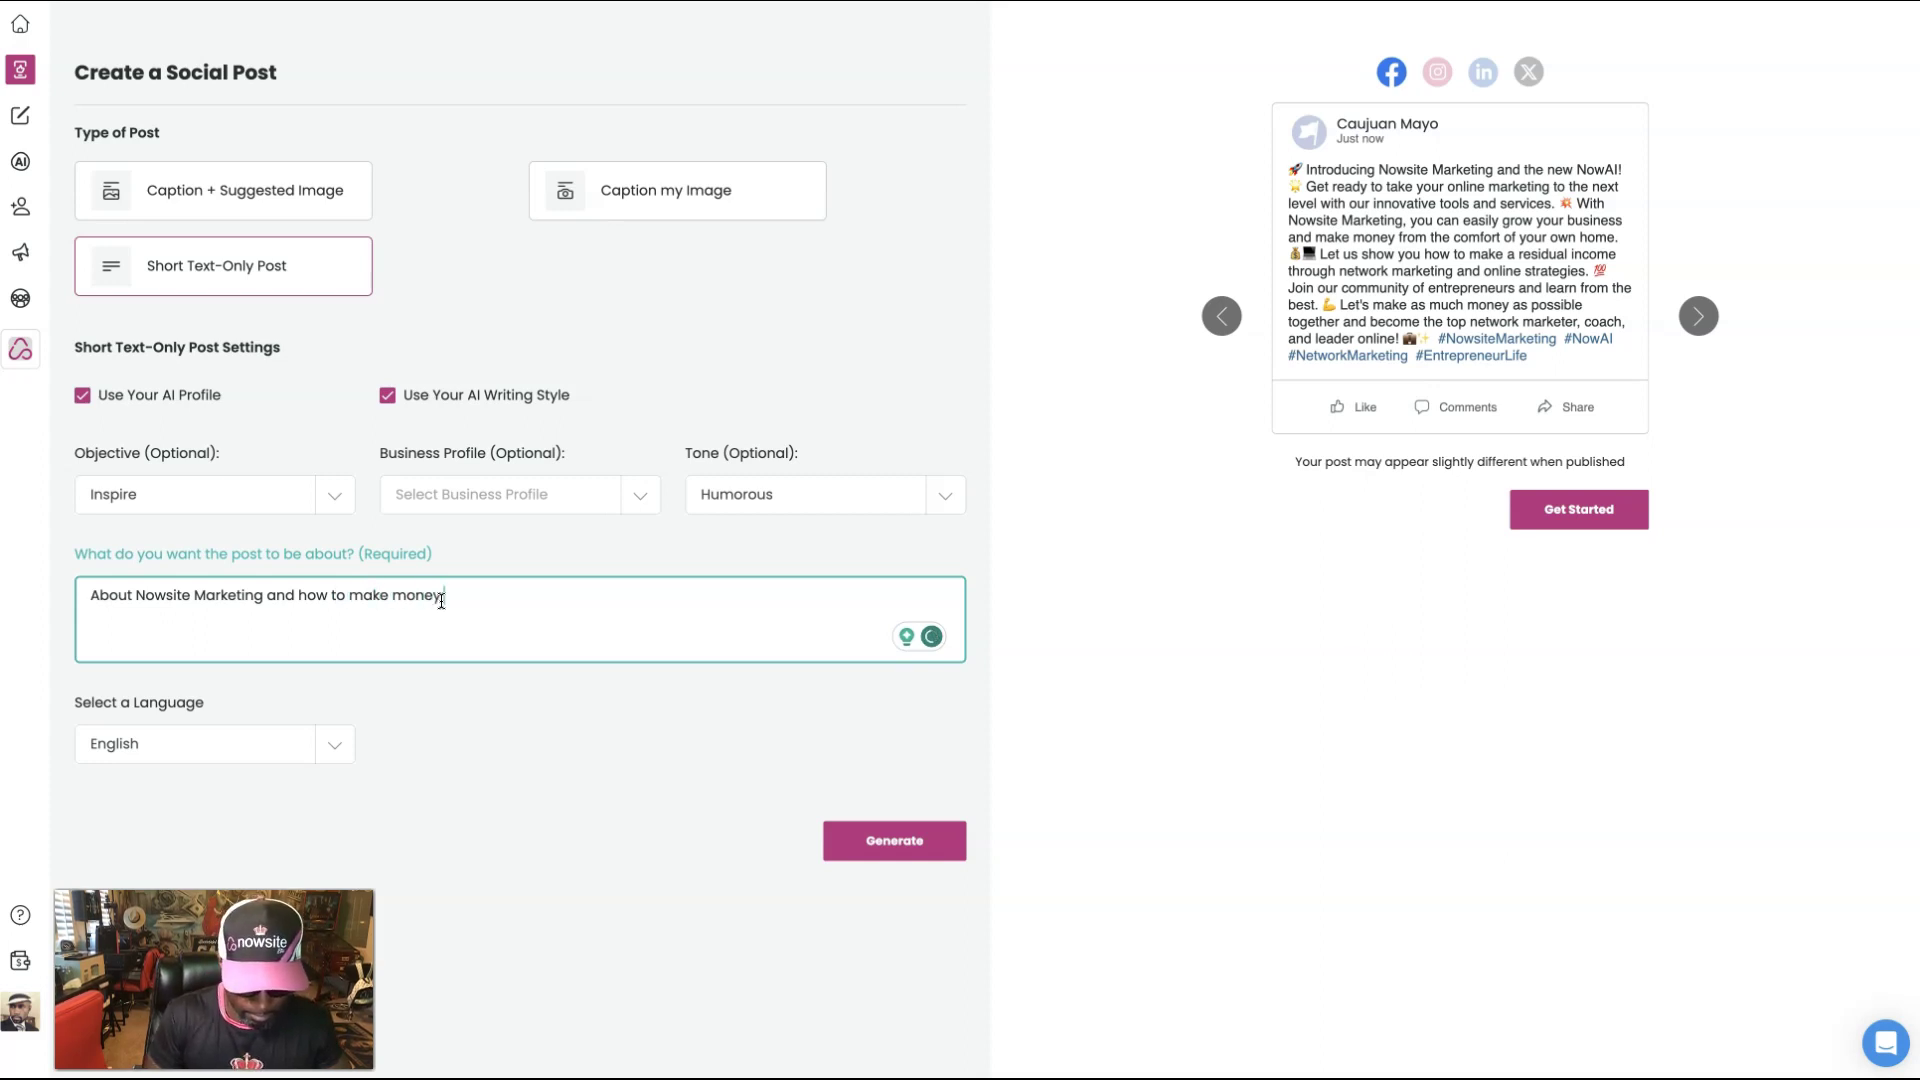
pyautogui.write(' from h')
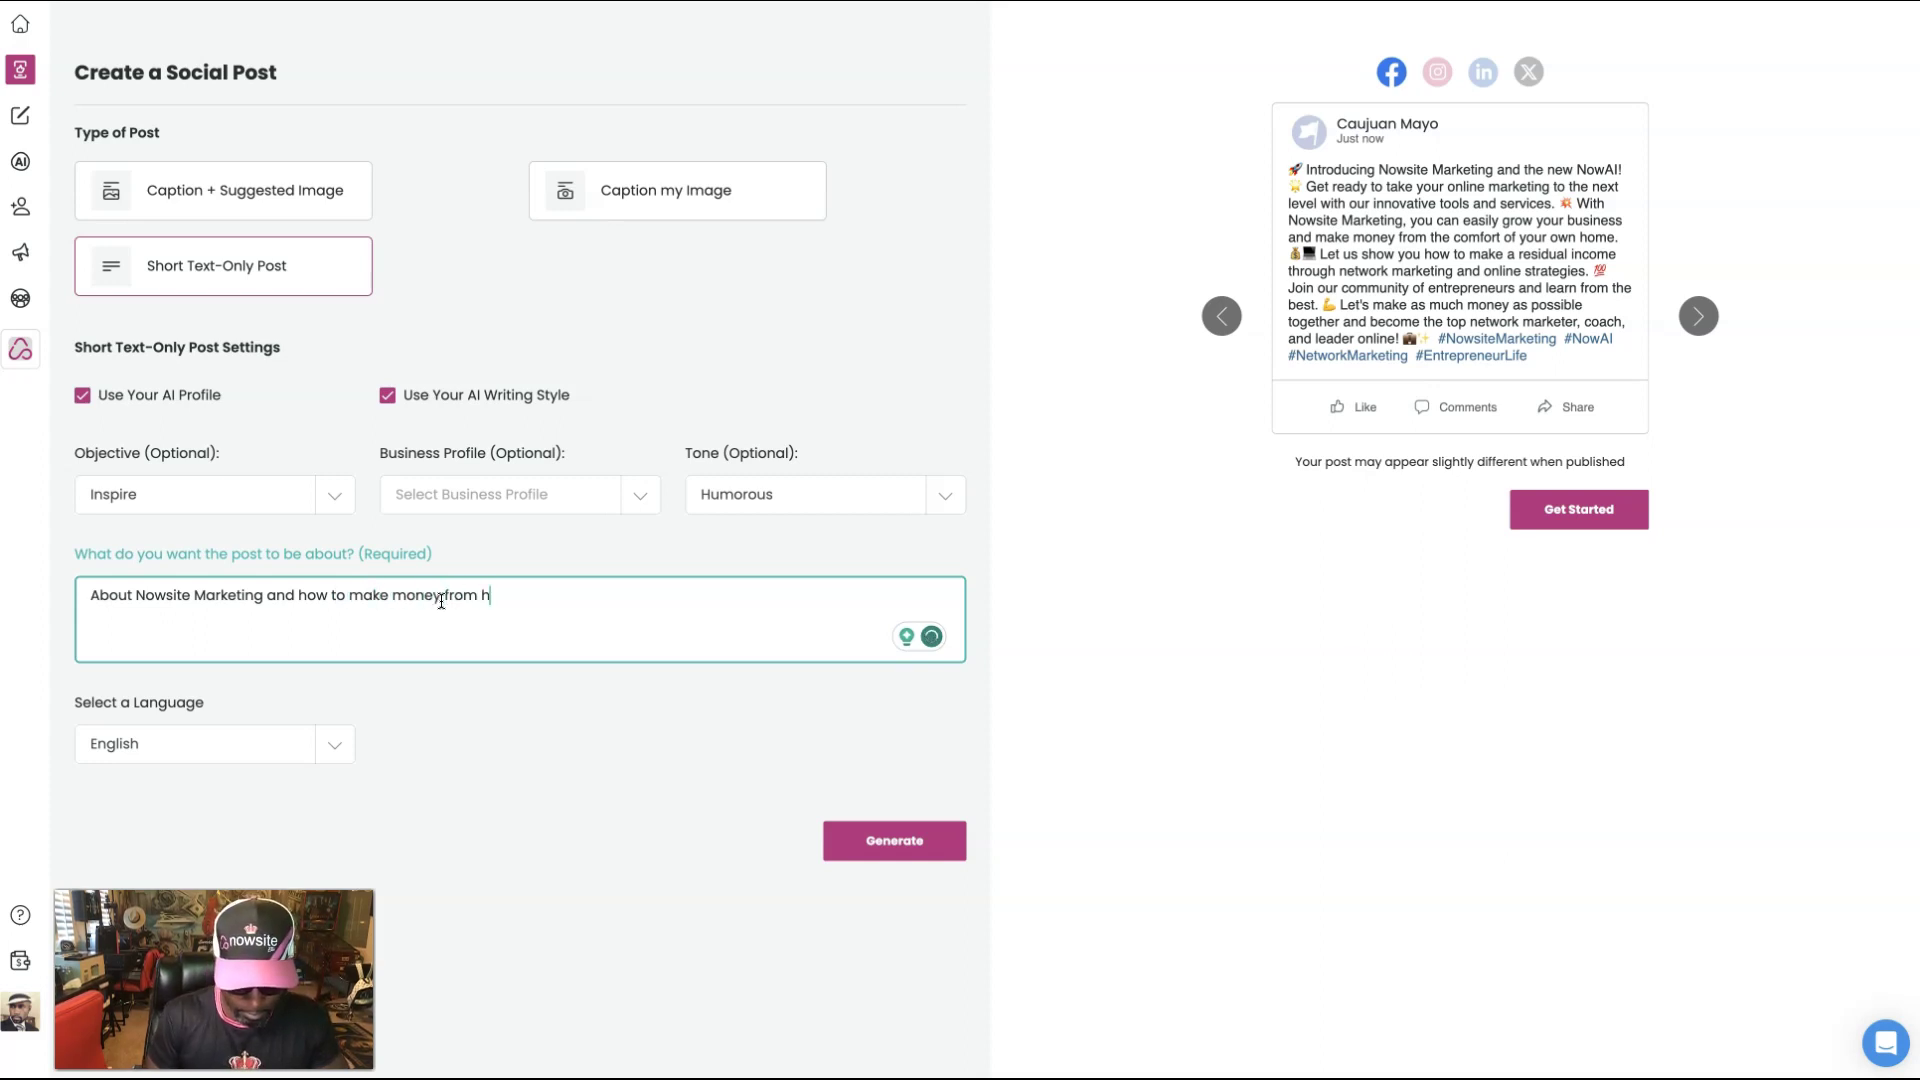
pyautogui.write('ome using it')
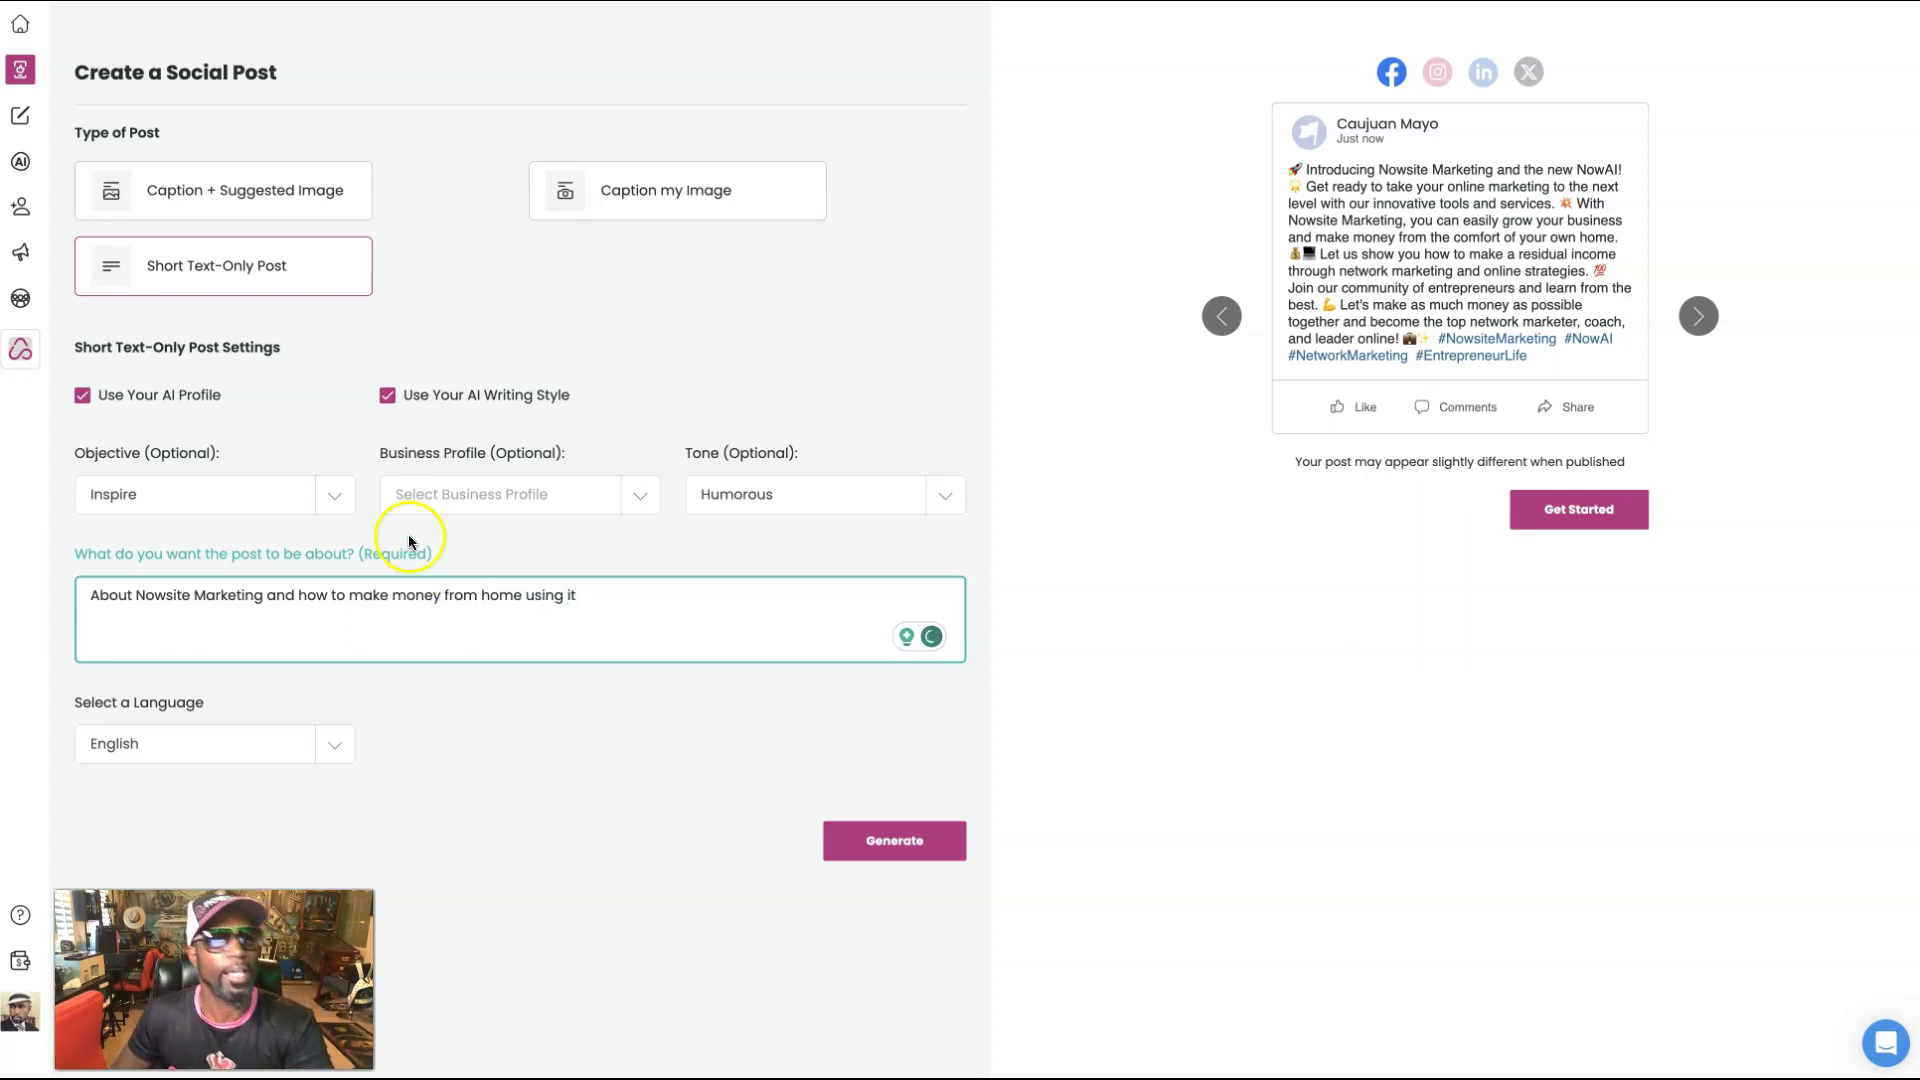
# - Set the post's business profile to None
pyautogui.click(238, 499)
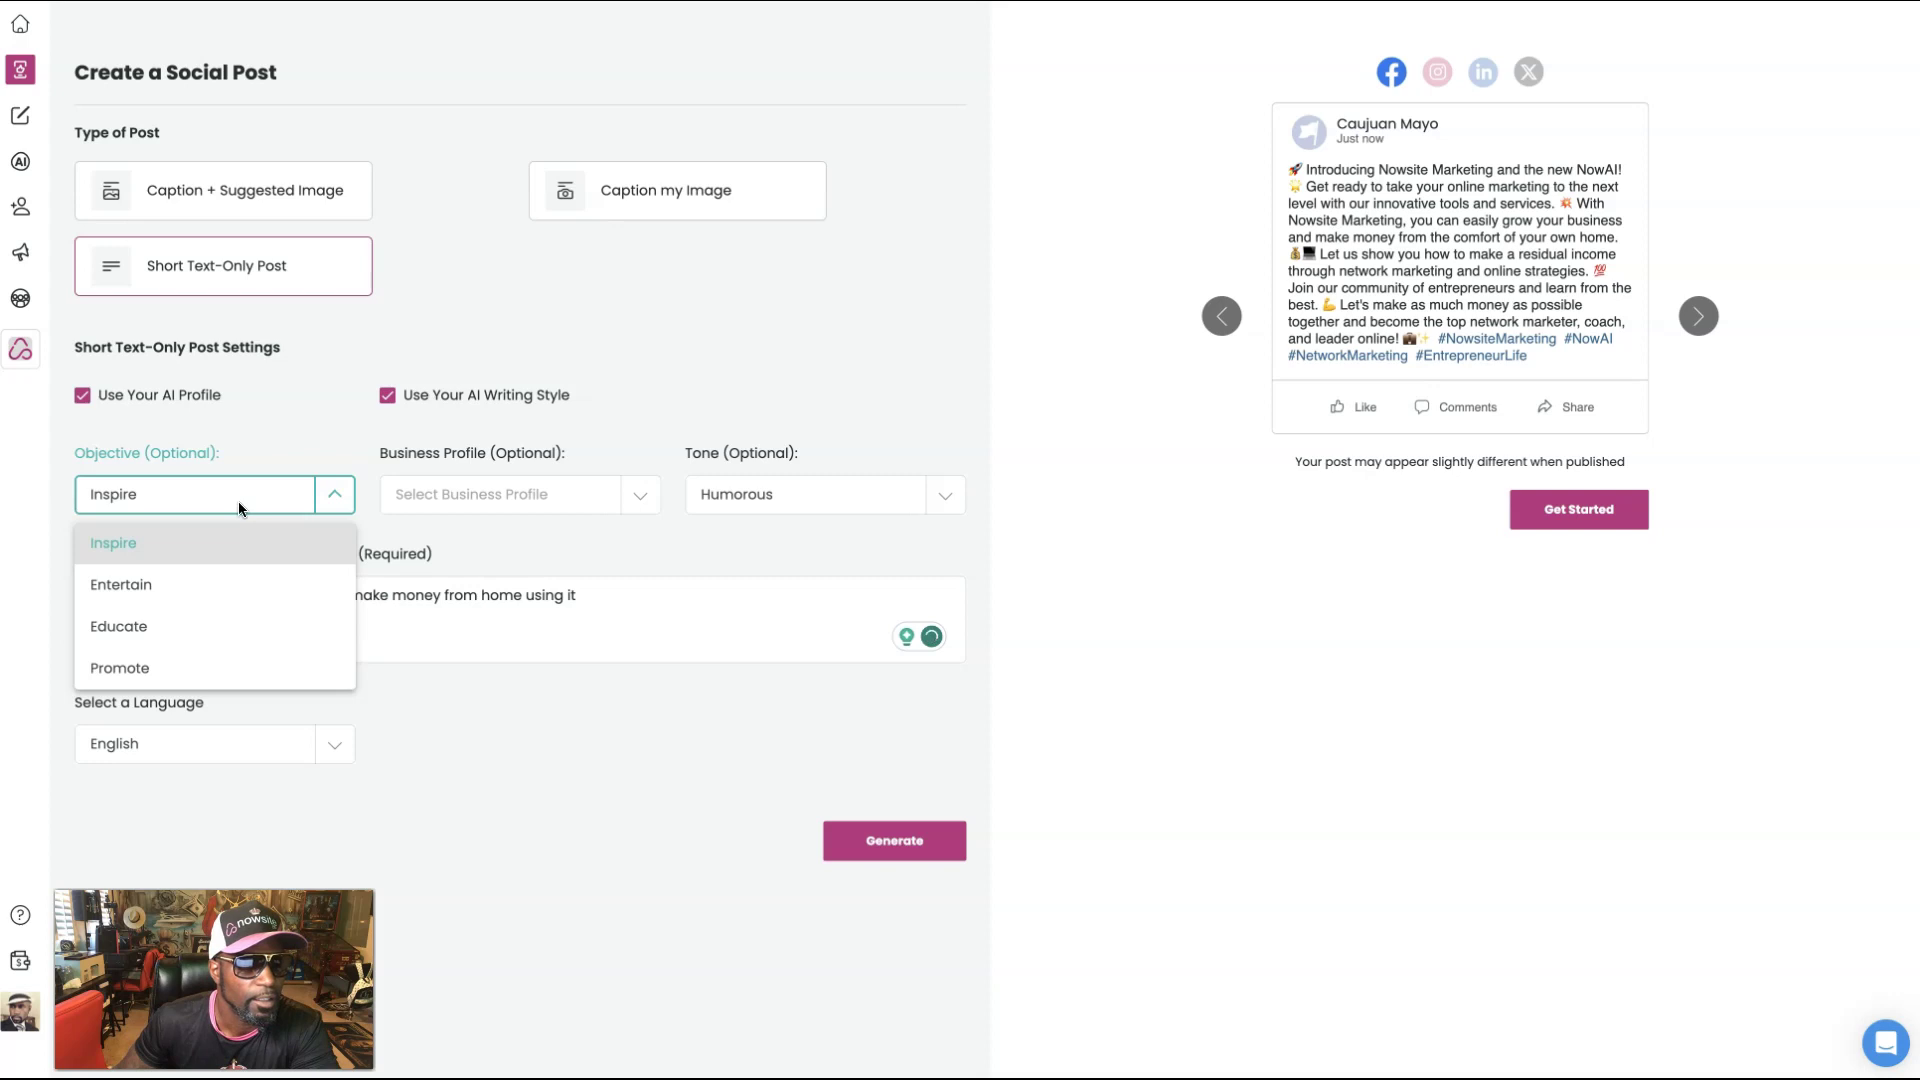
pyautogui.click(535, 494)
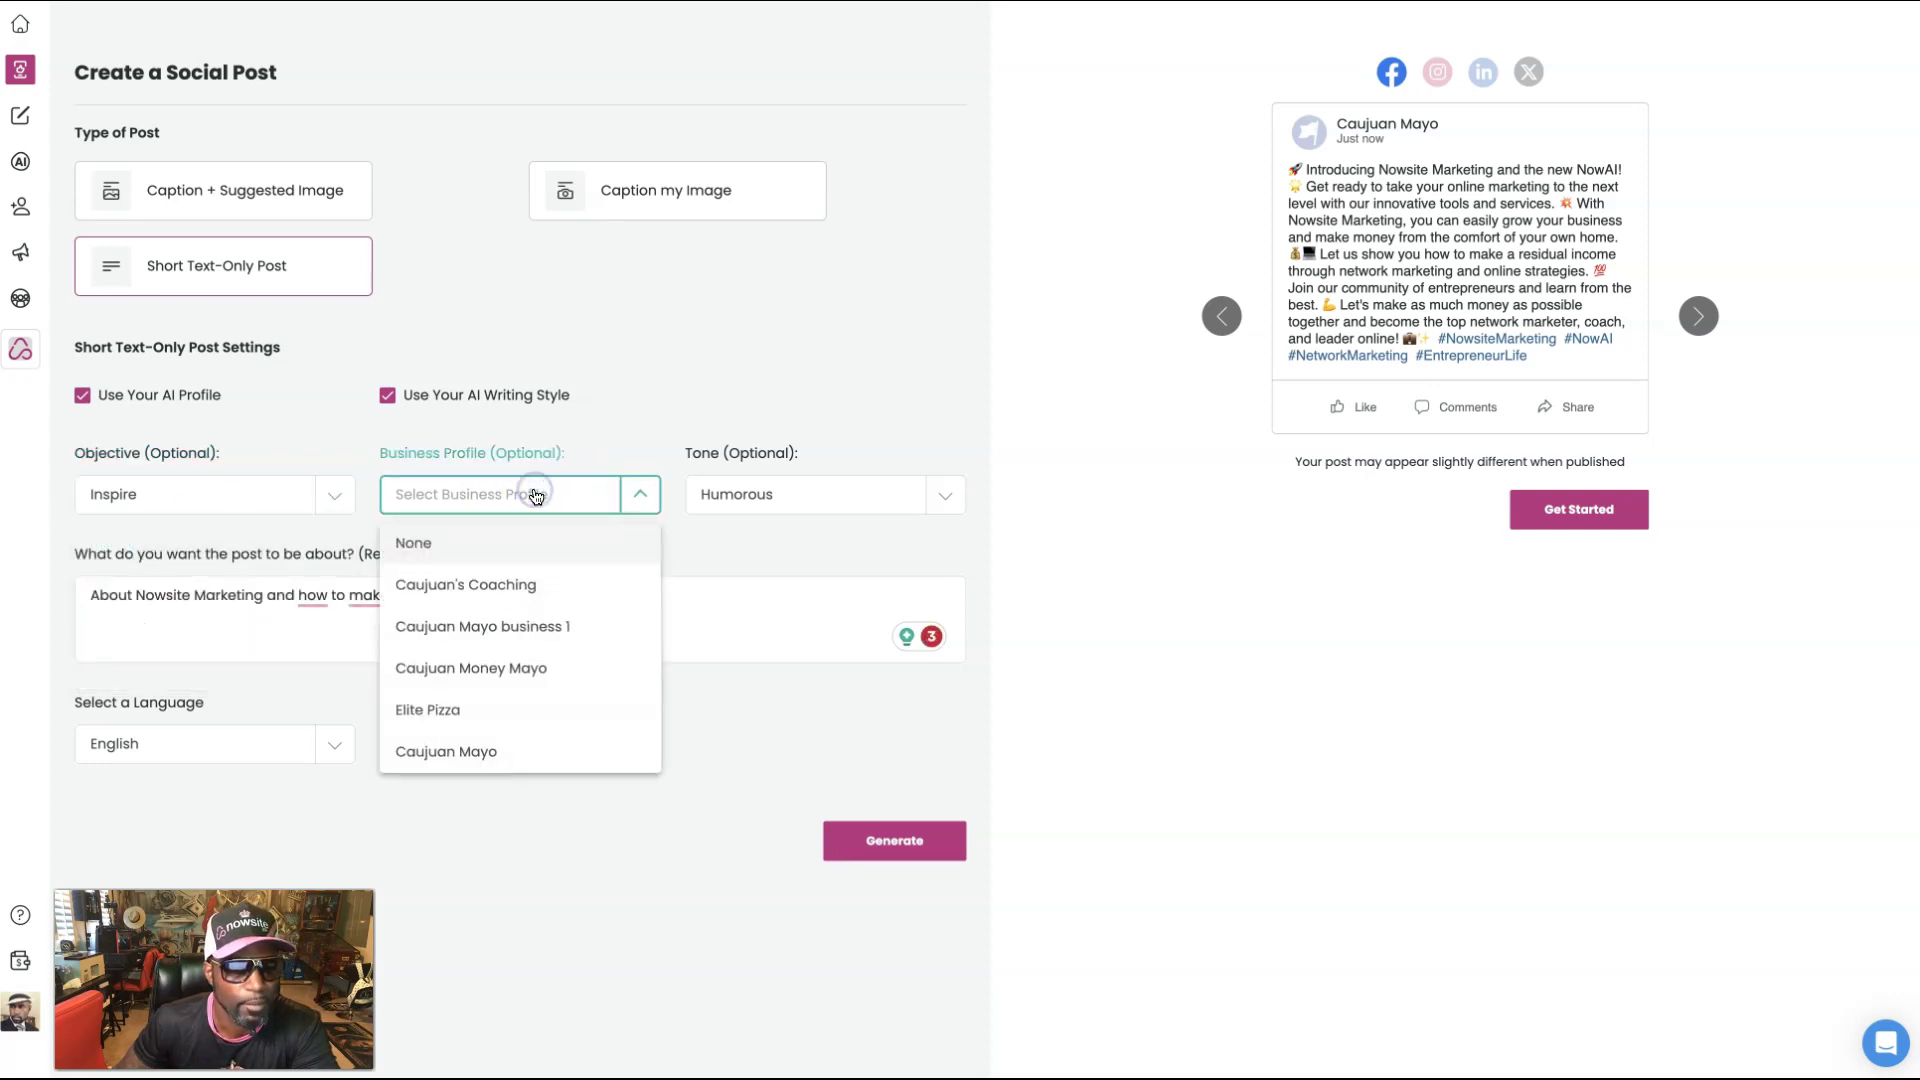
pyautogui.click(463, 541)
# - Add Friendly and Professional tones and generate a new short text-only post
pyautogui.click(853, 489)
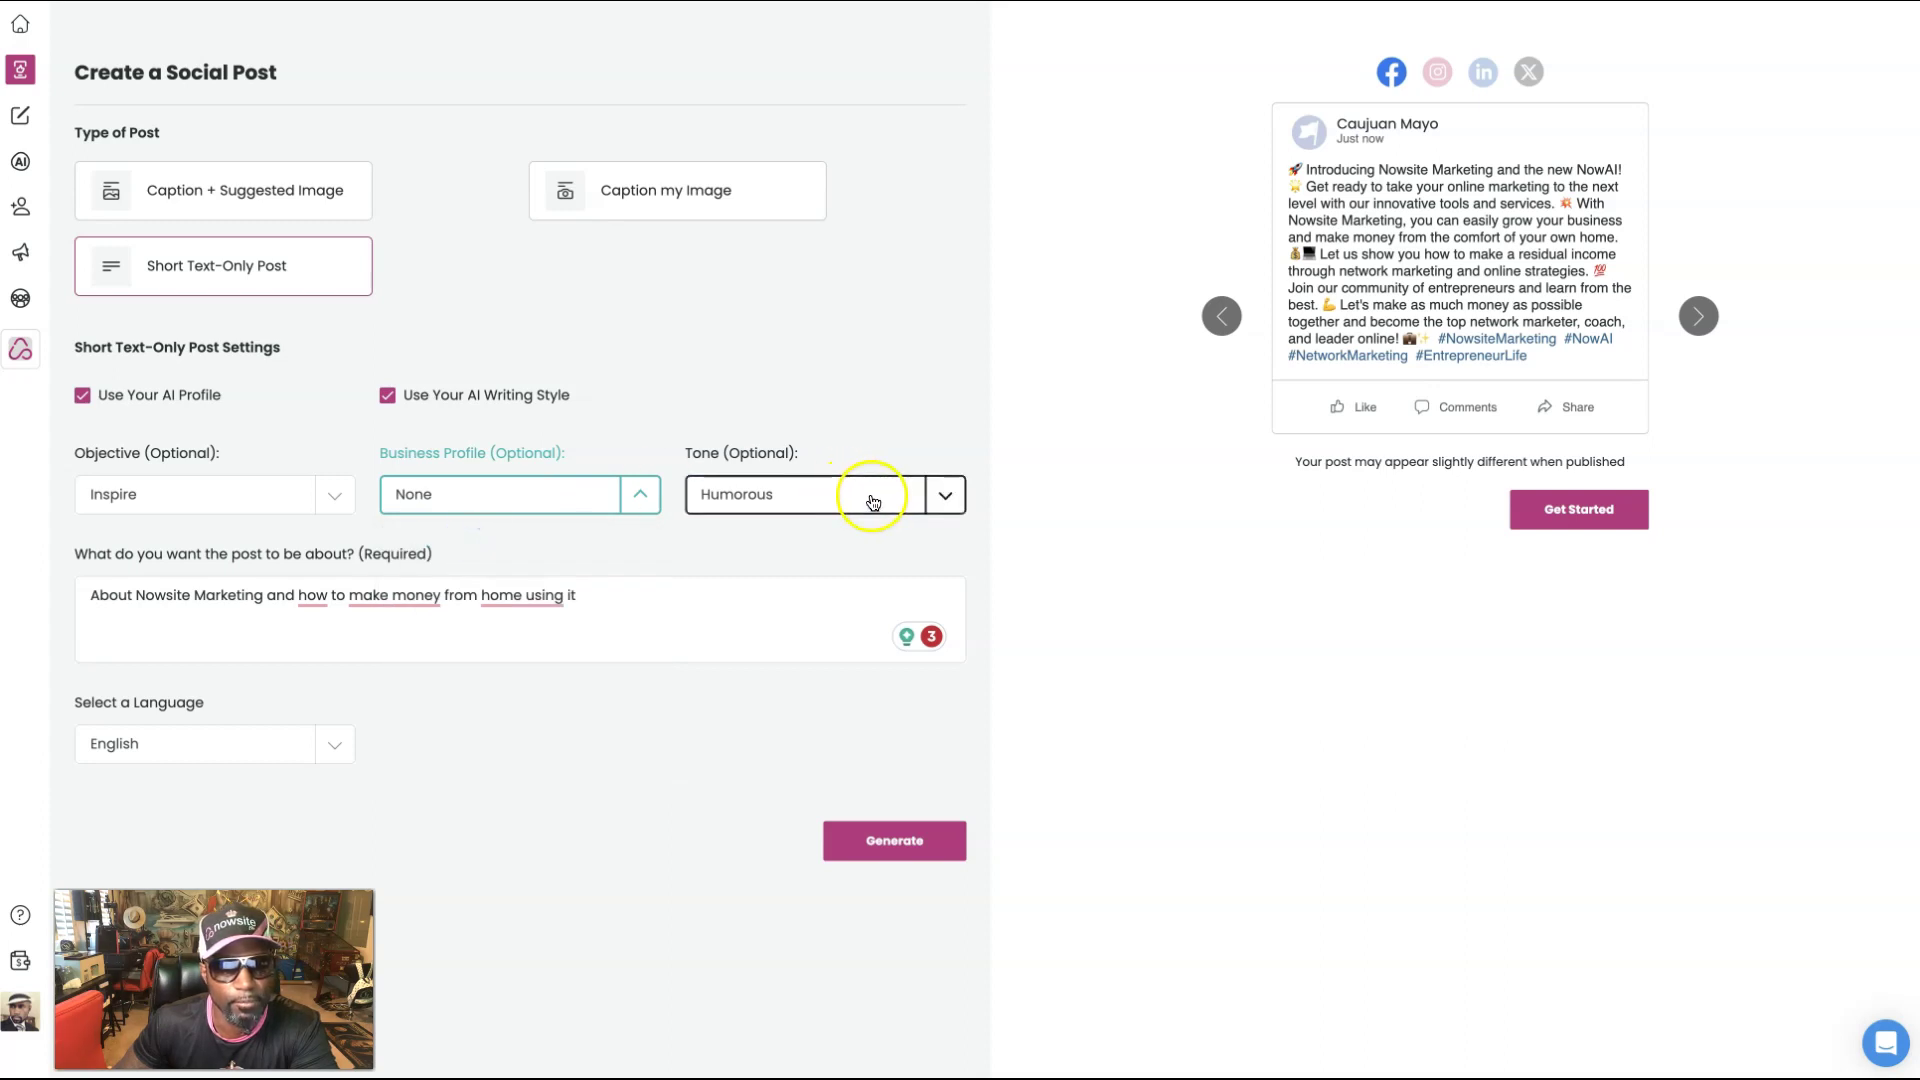
pyautogui.click(685, 544)
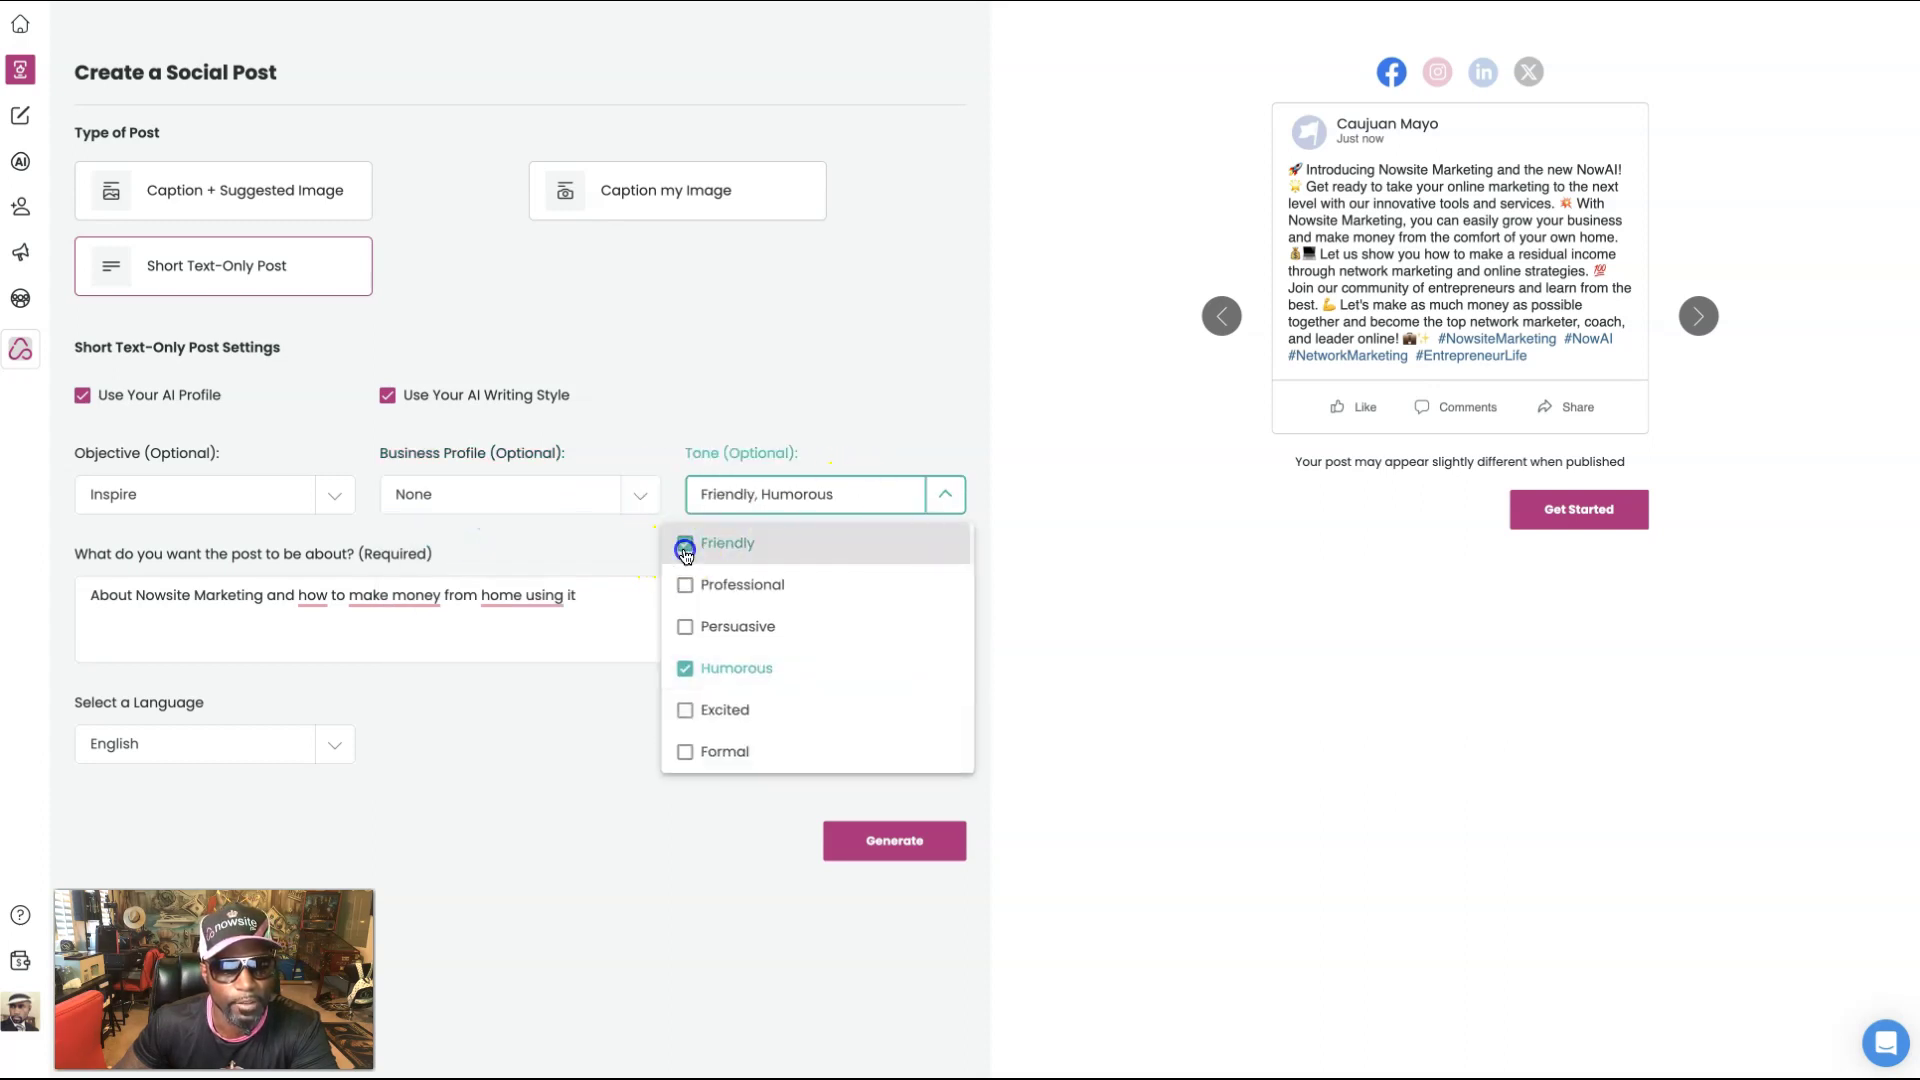
pyautogui.click(685, 584)
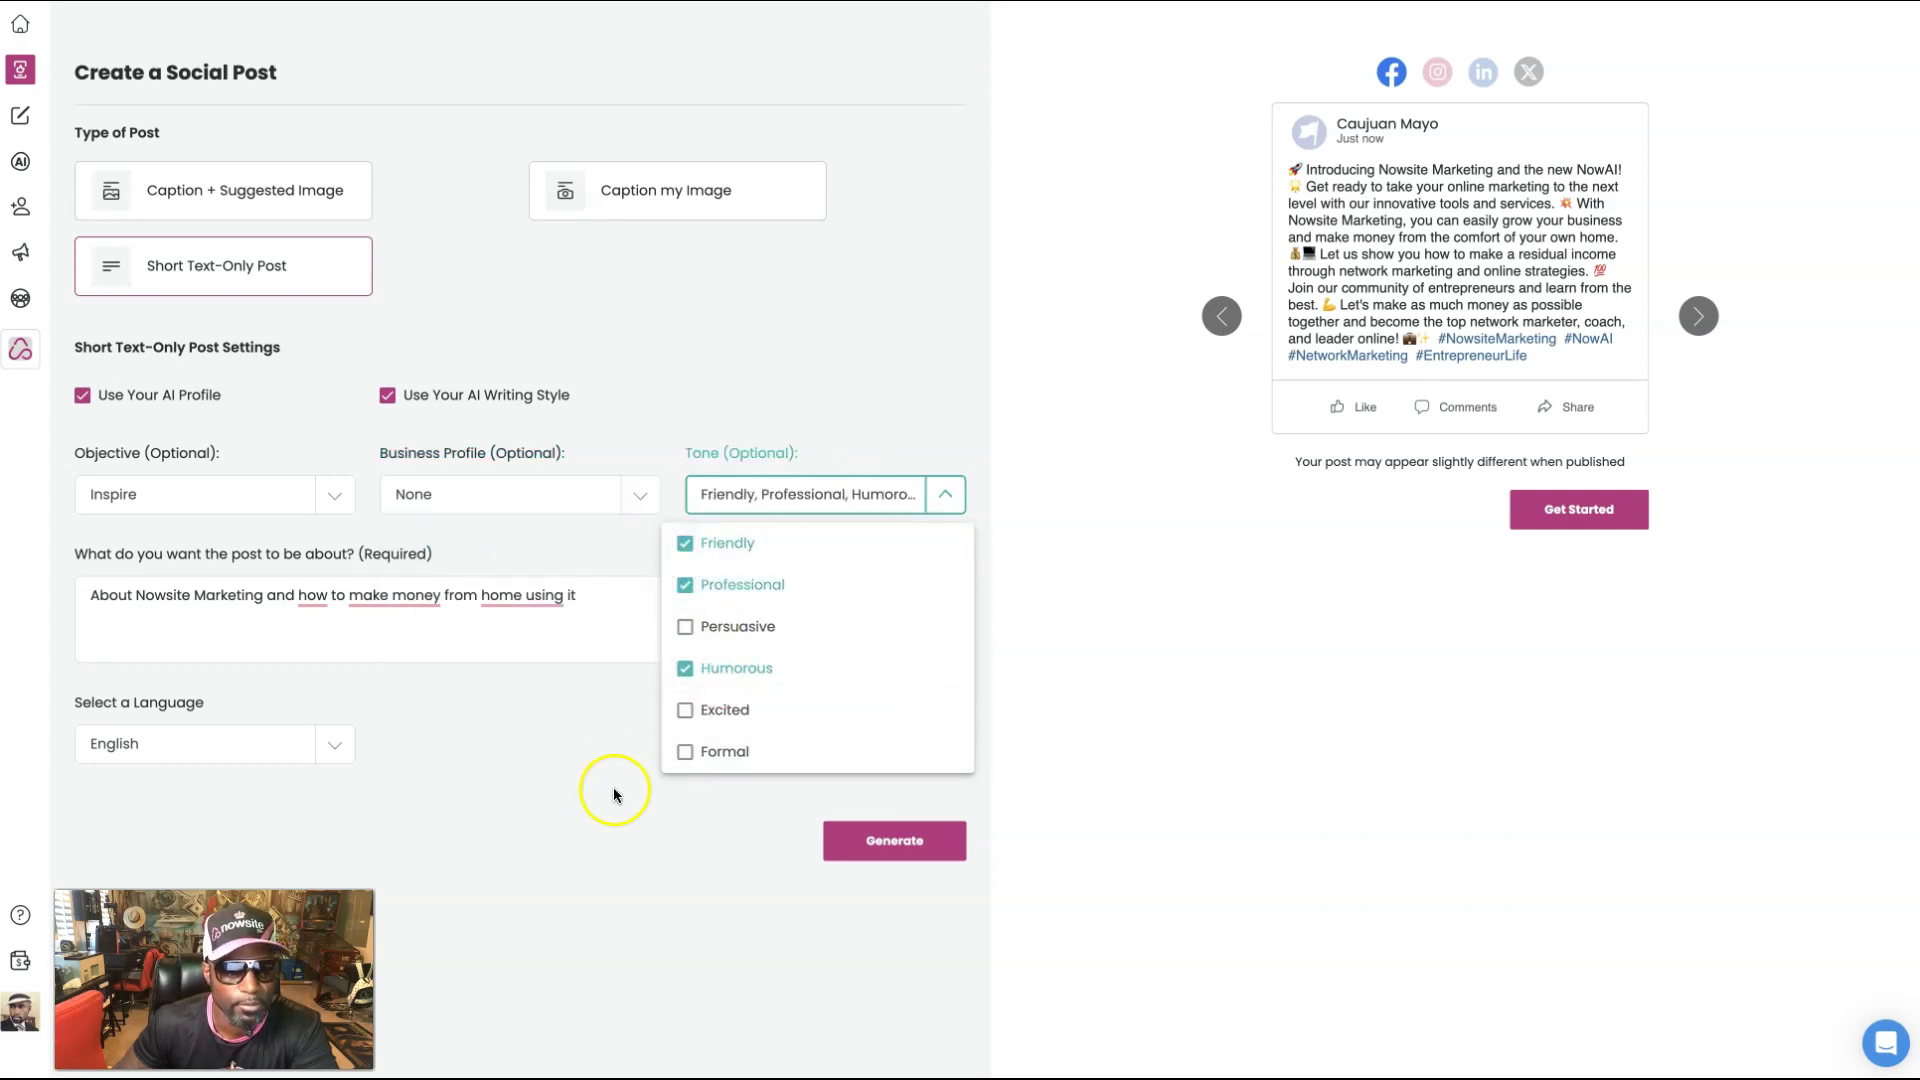
pyautogui.click(912, 858)
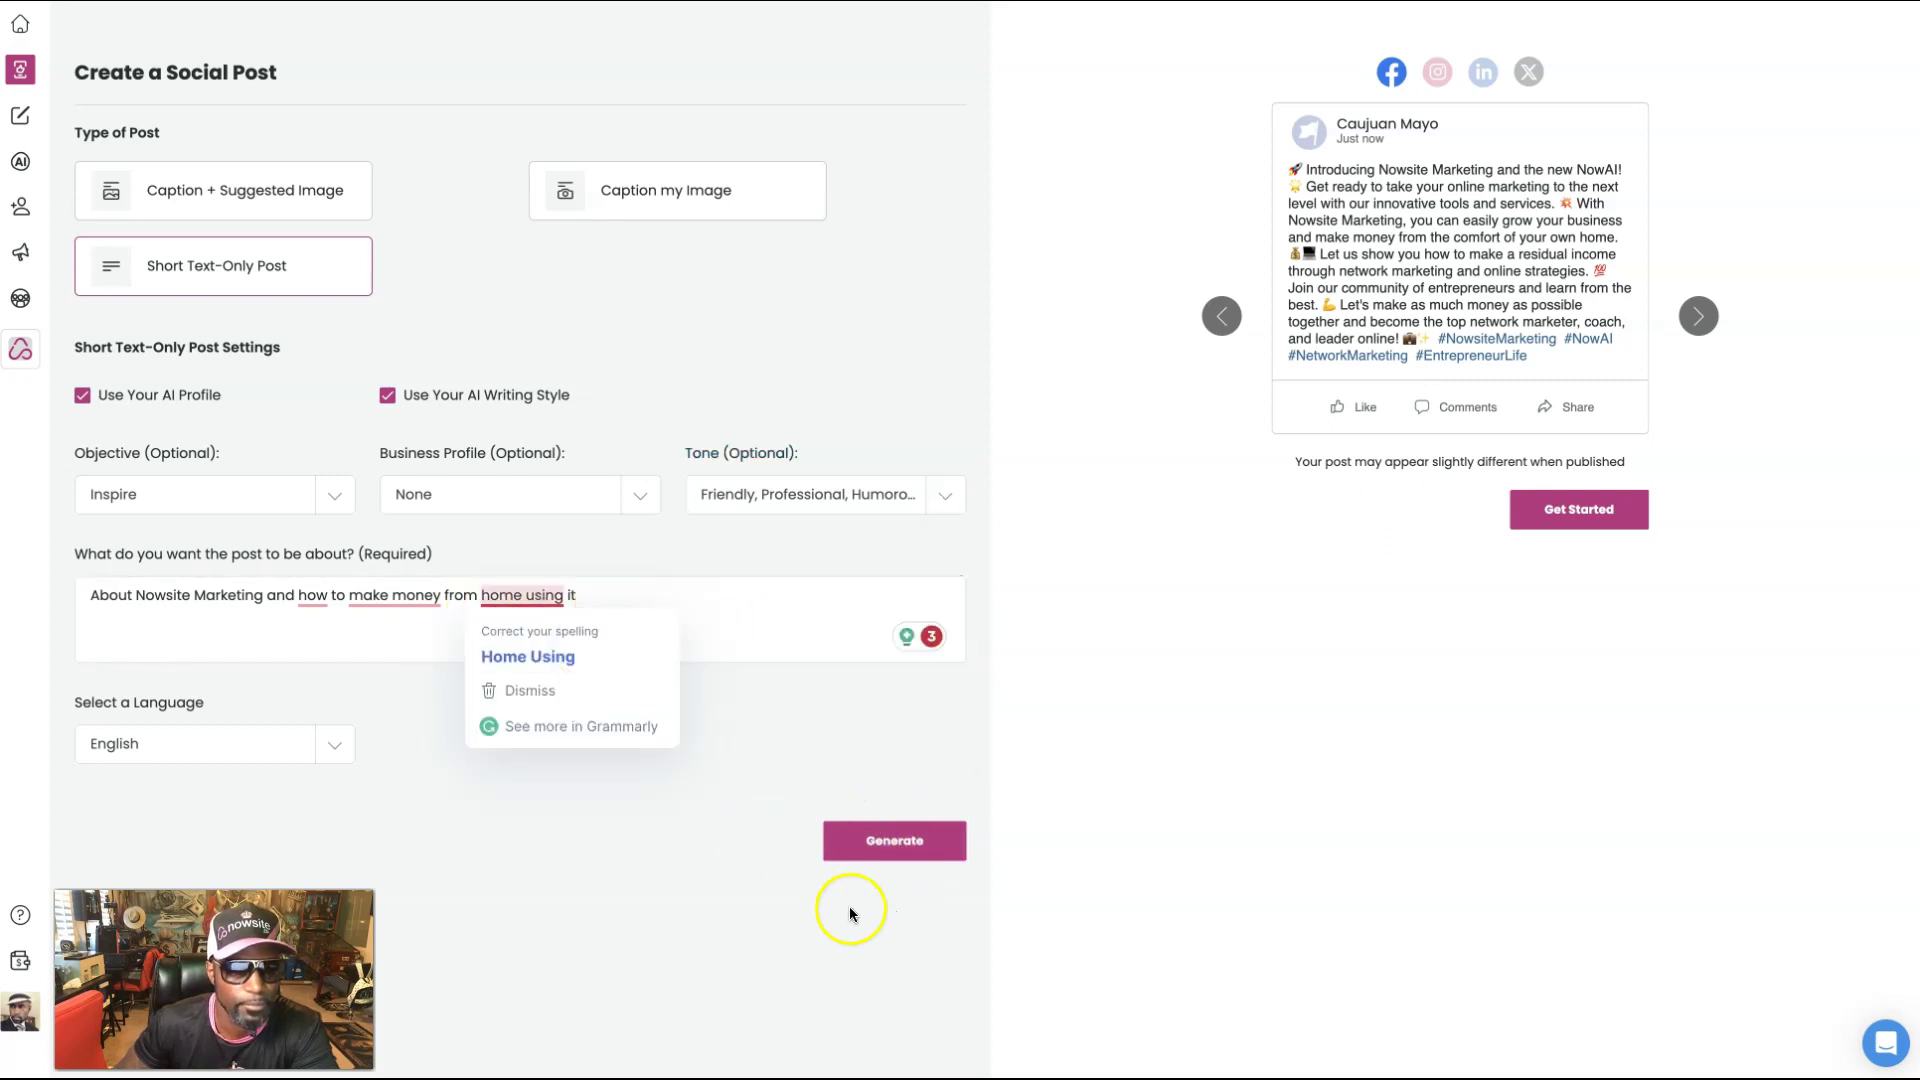
pyautogui.click(901, 858)
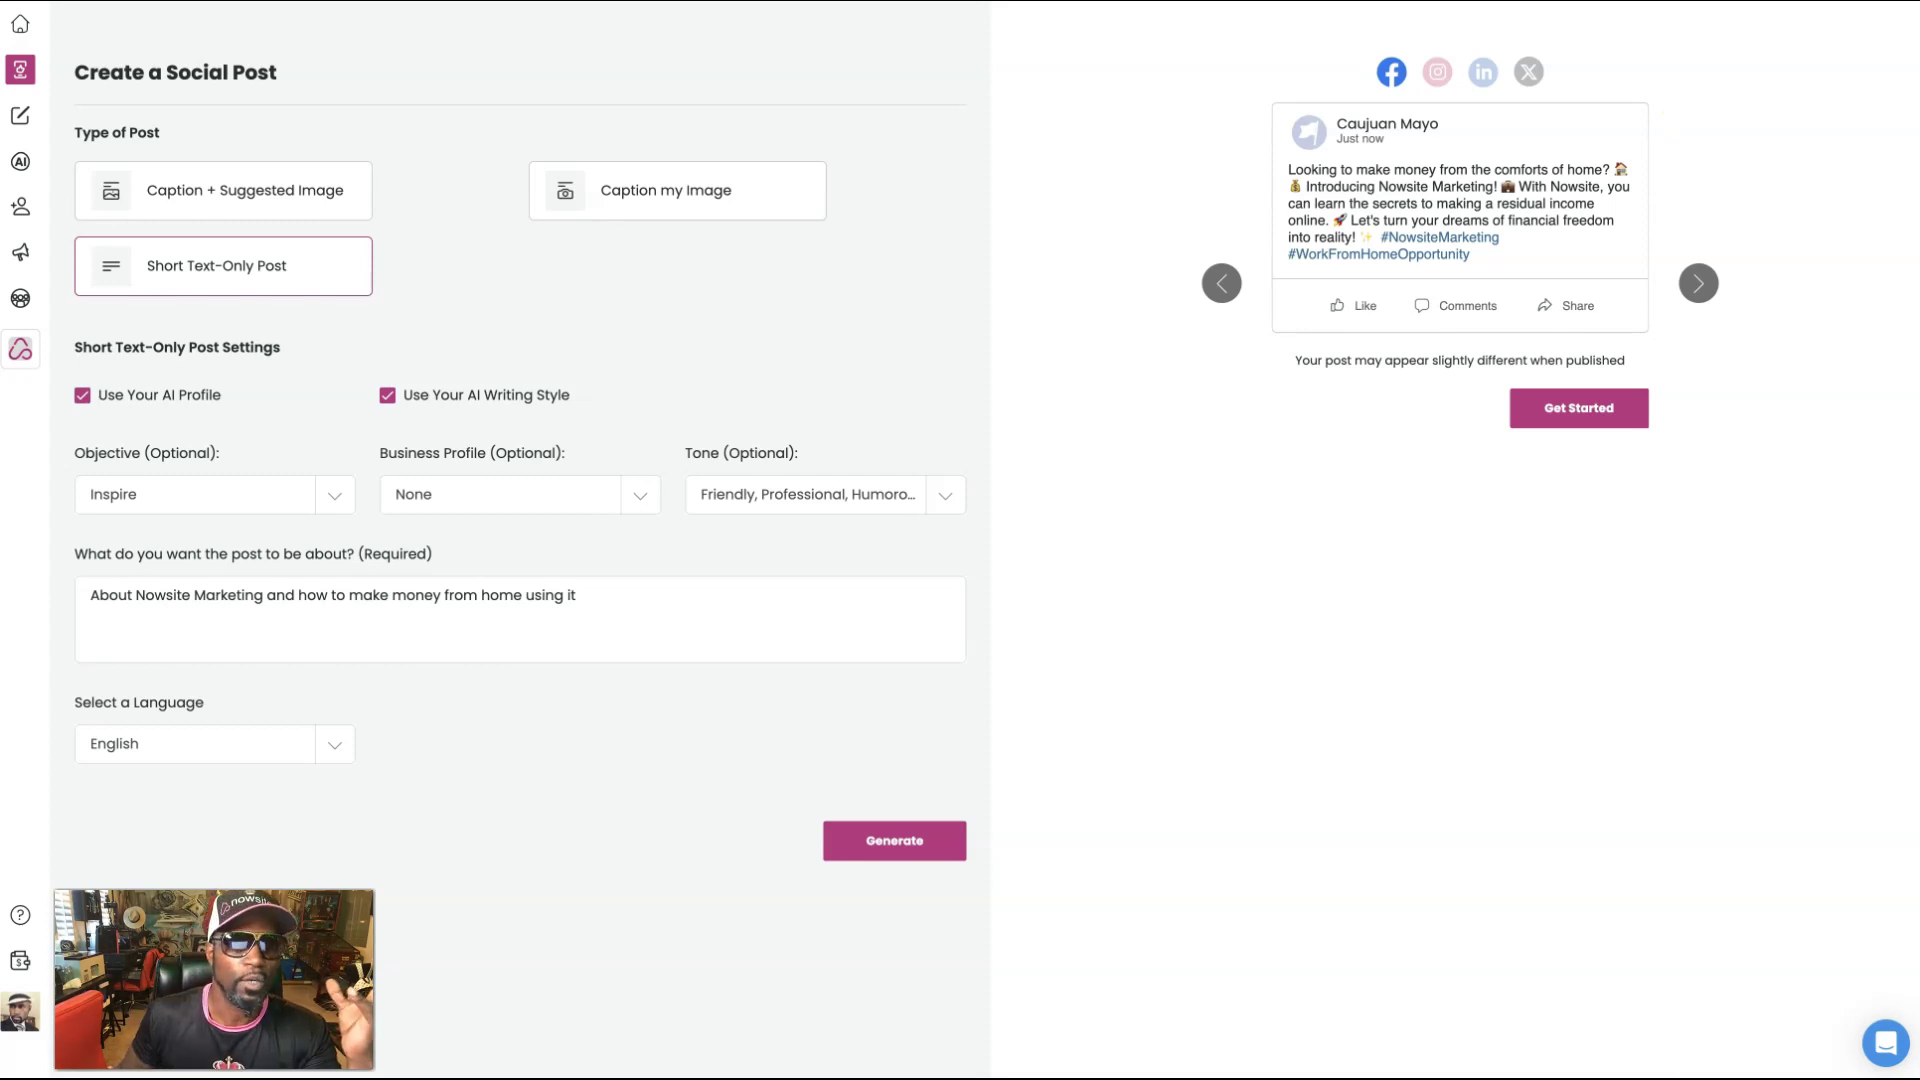
# - Paste the generated text into a new Facebook post, keeping only the opening question
pyautogui.click(1603, 410)
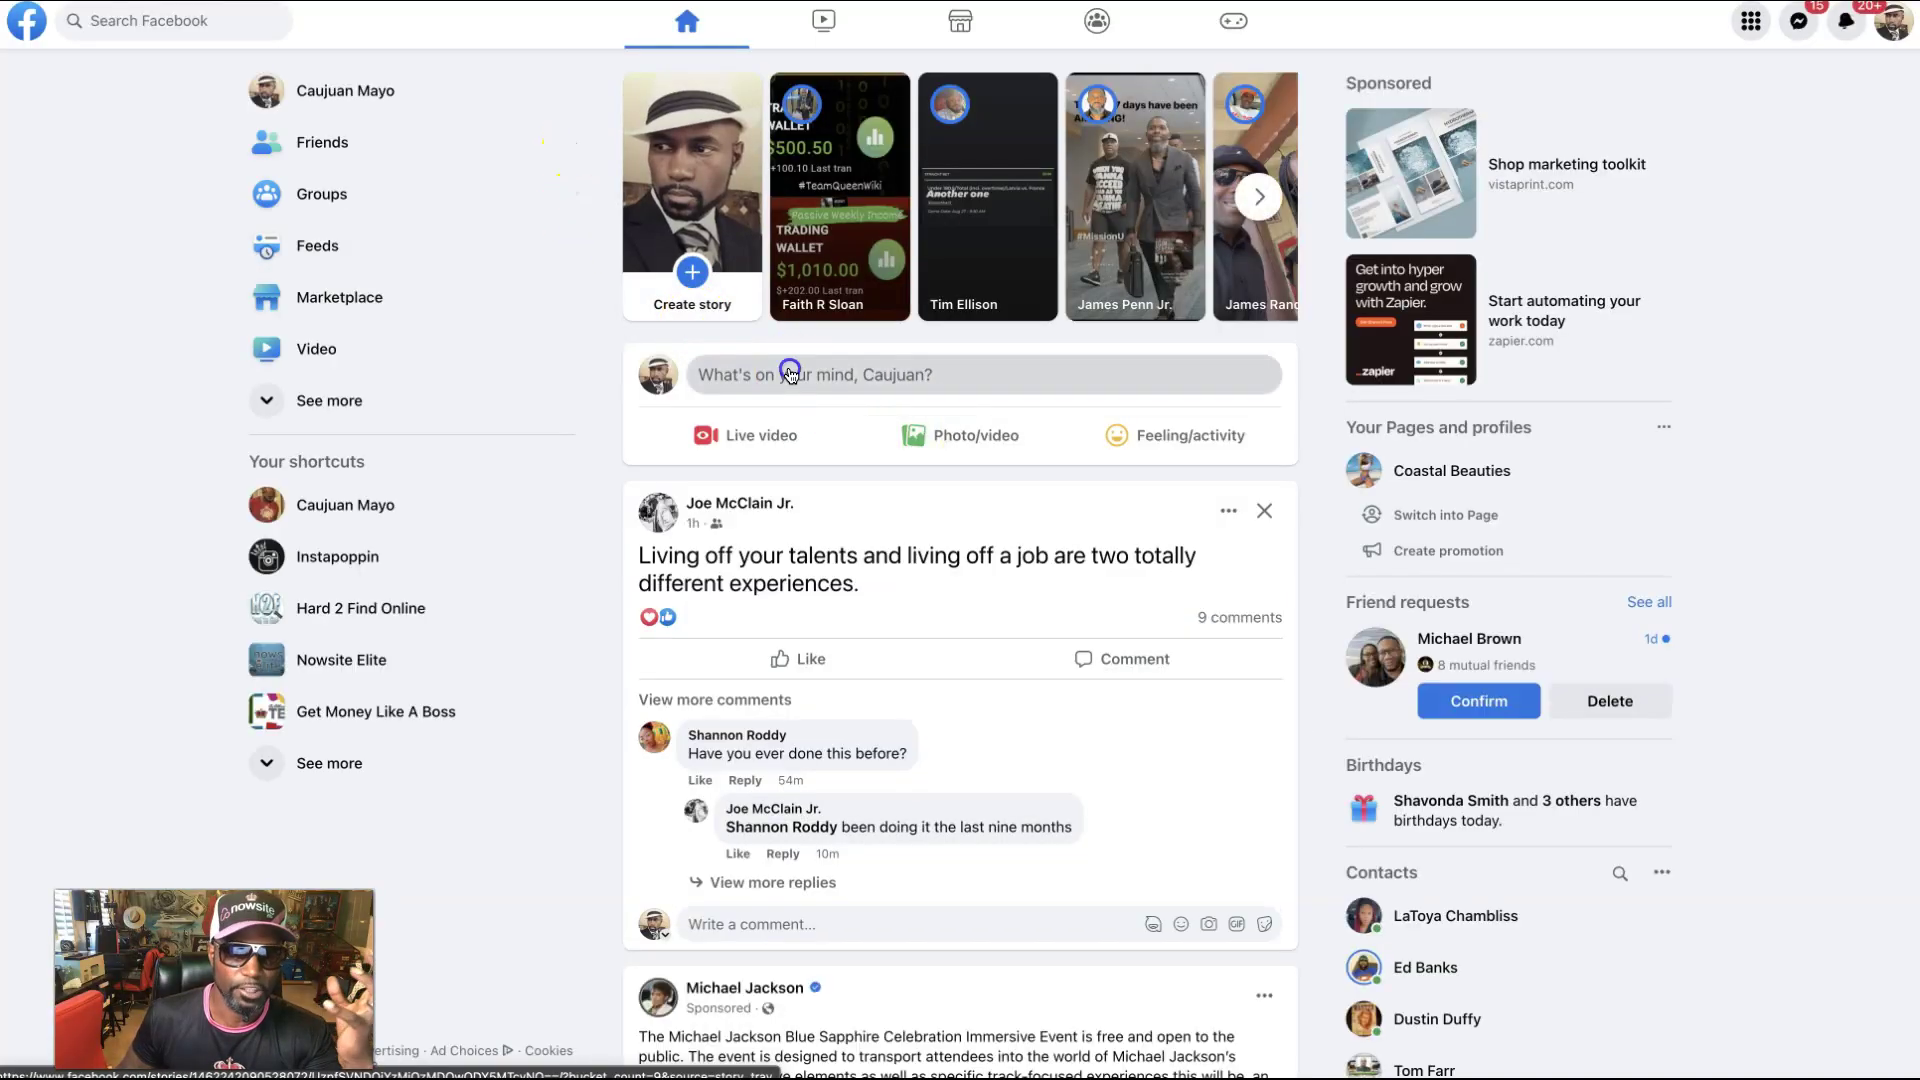
pyautogui.click(790, 374)
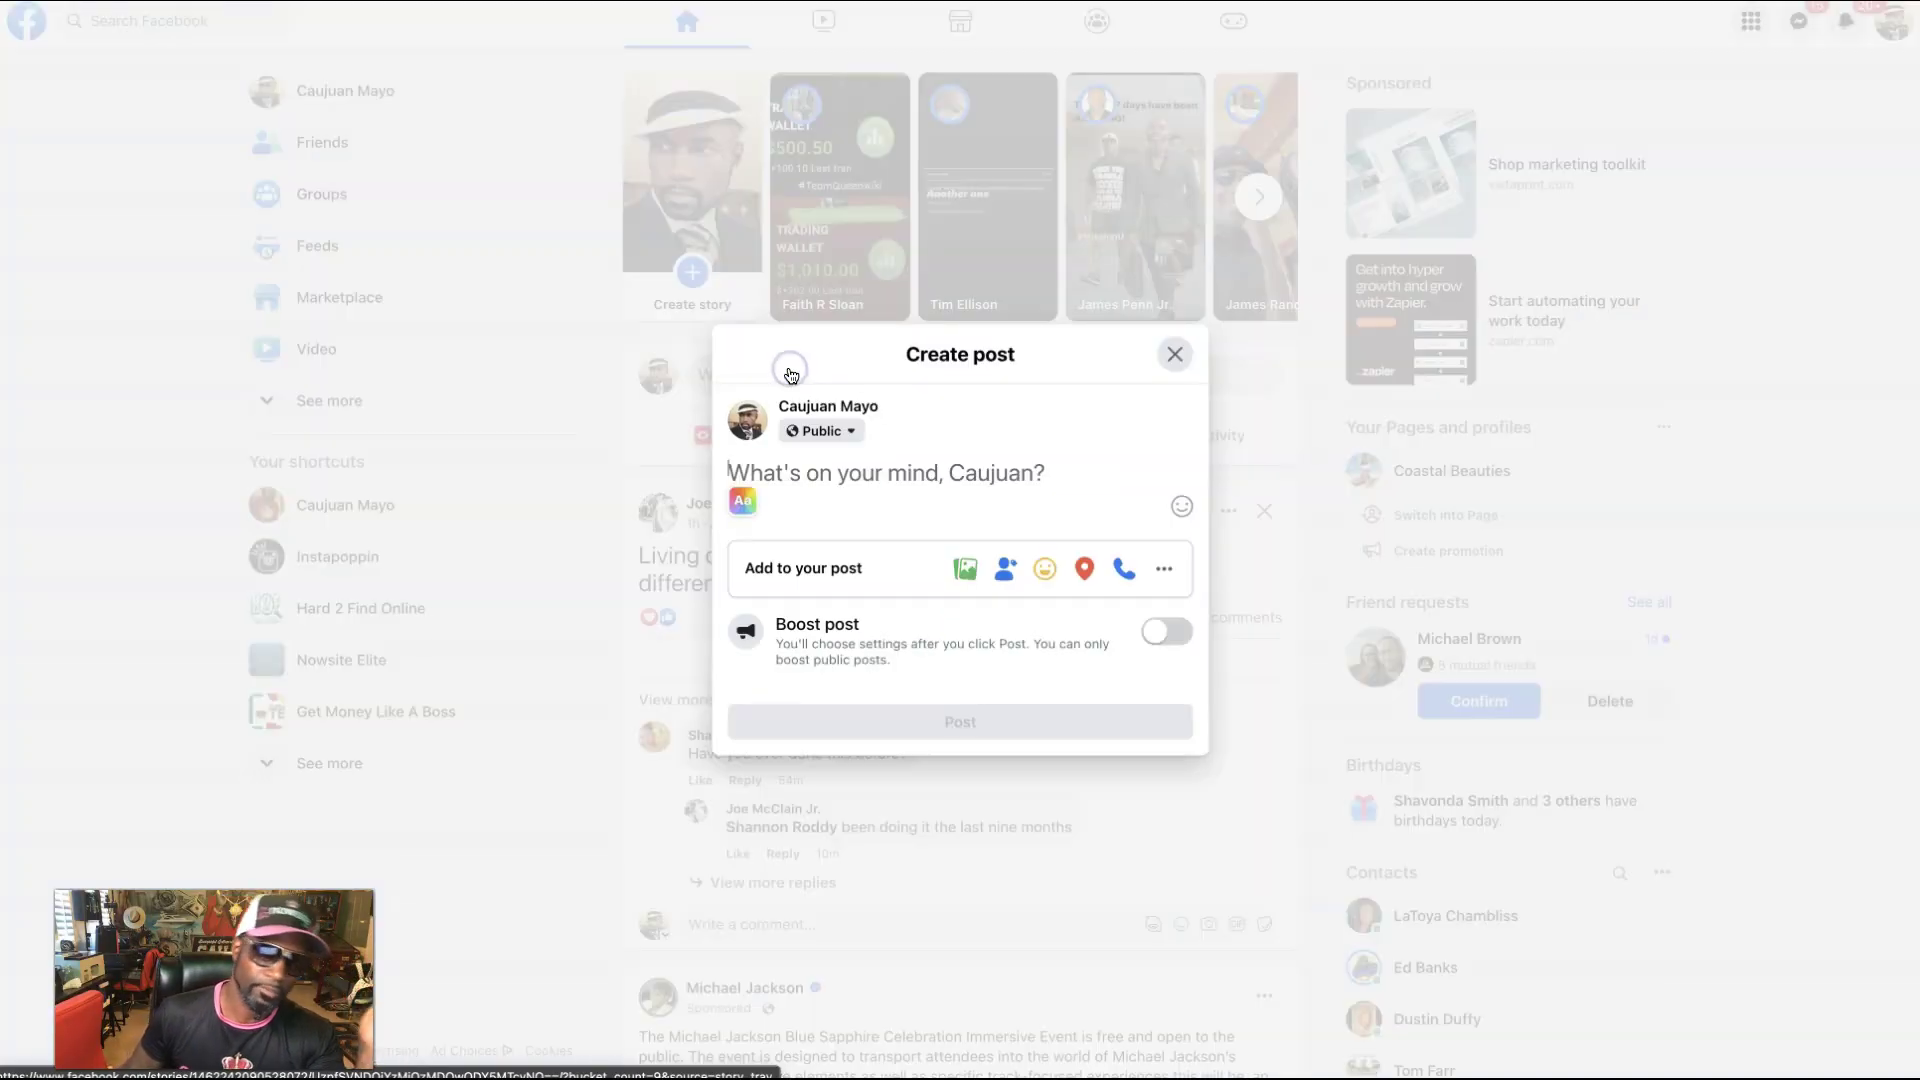
pyautogui.hotkey('ctrl', 'v')
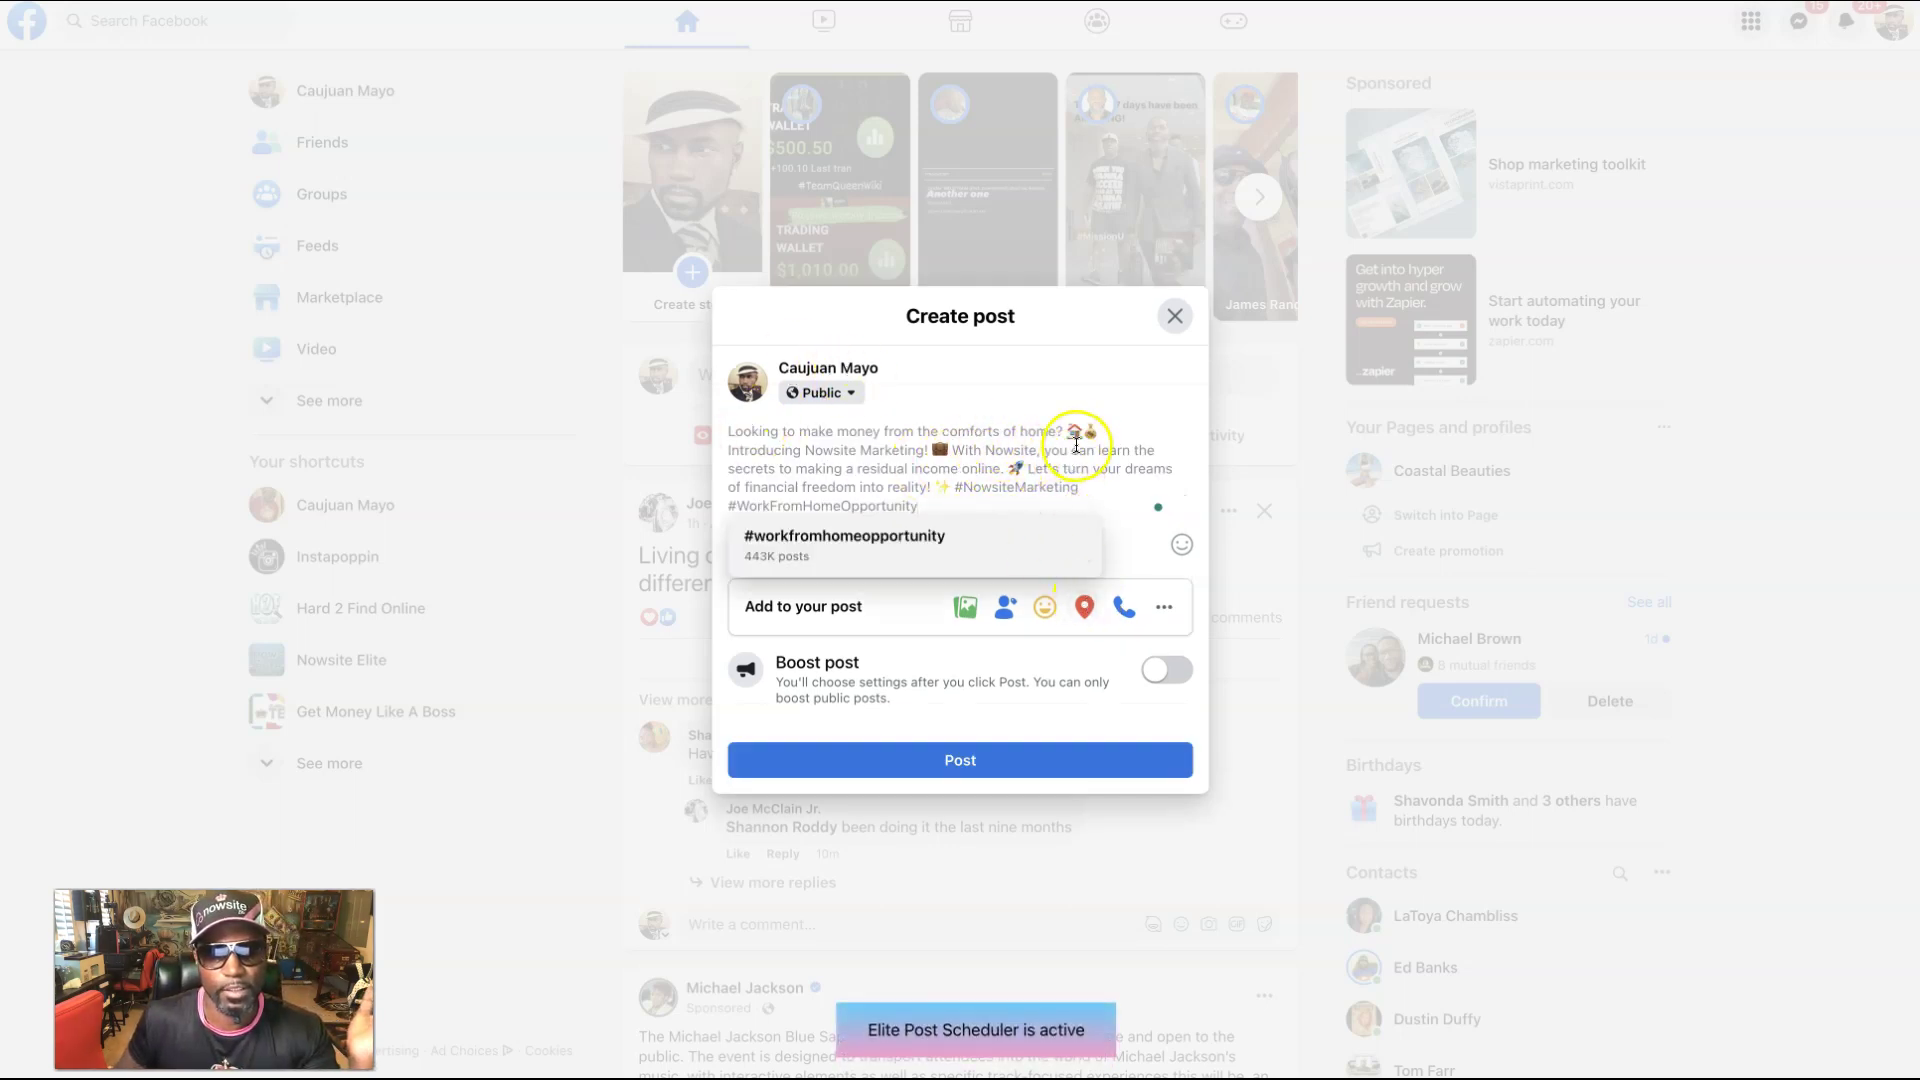
pyautogui.moveTo(1098, 435); pyautogui.dragTo(1114, 522)
pyautogui.press('BackSpace')
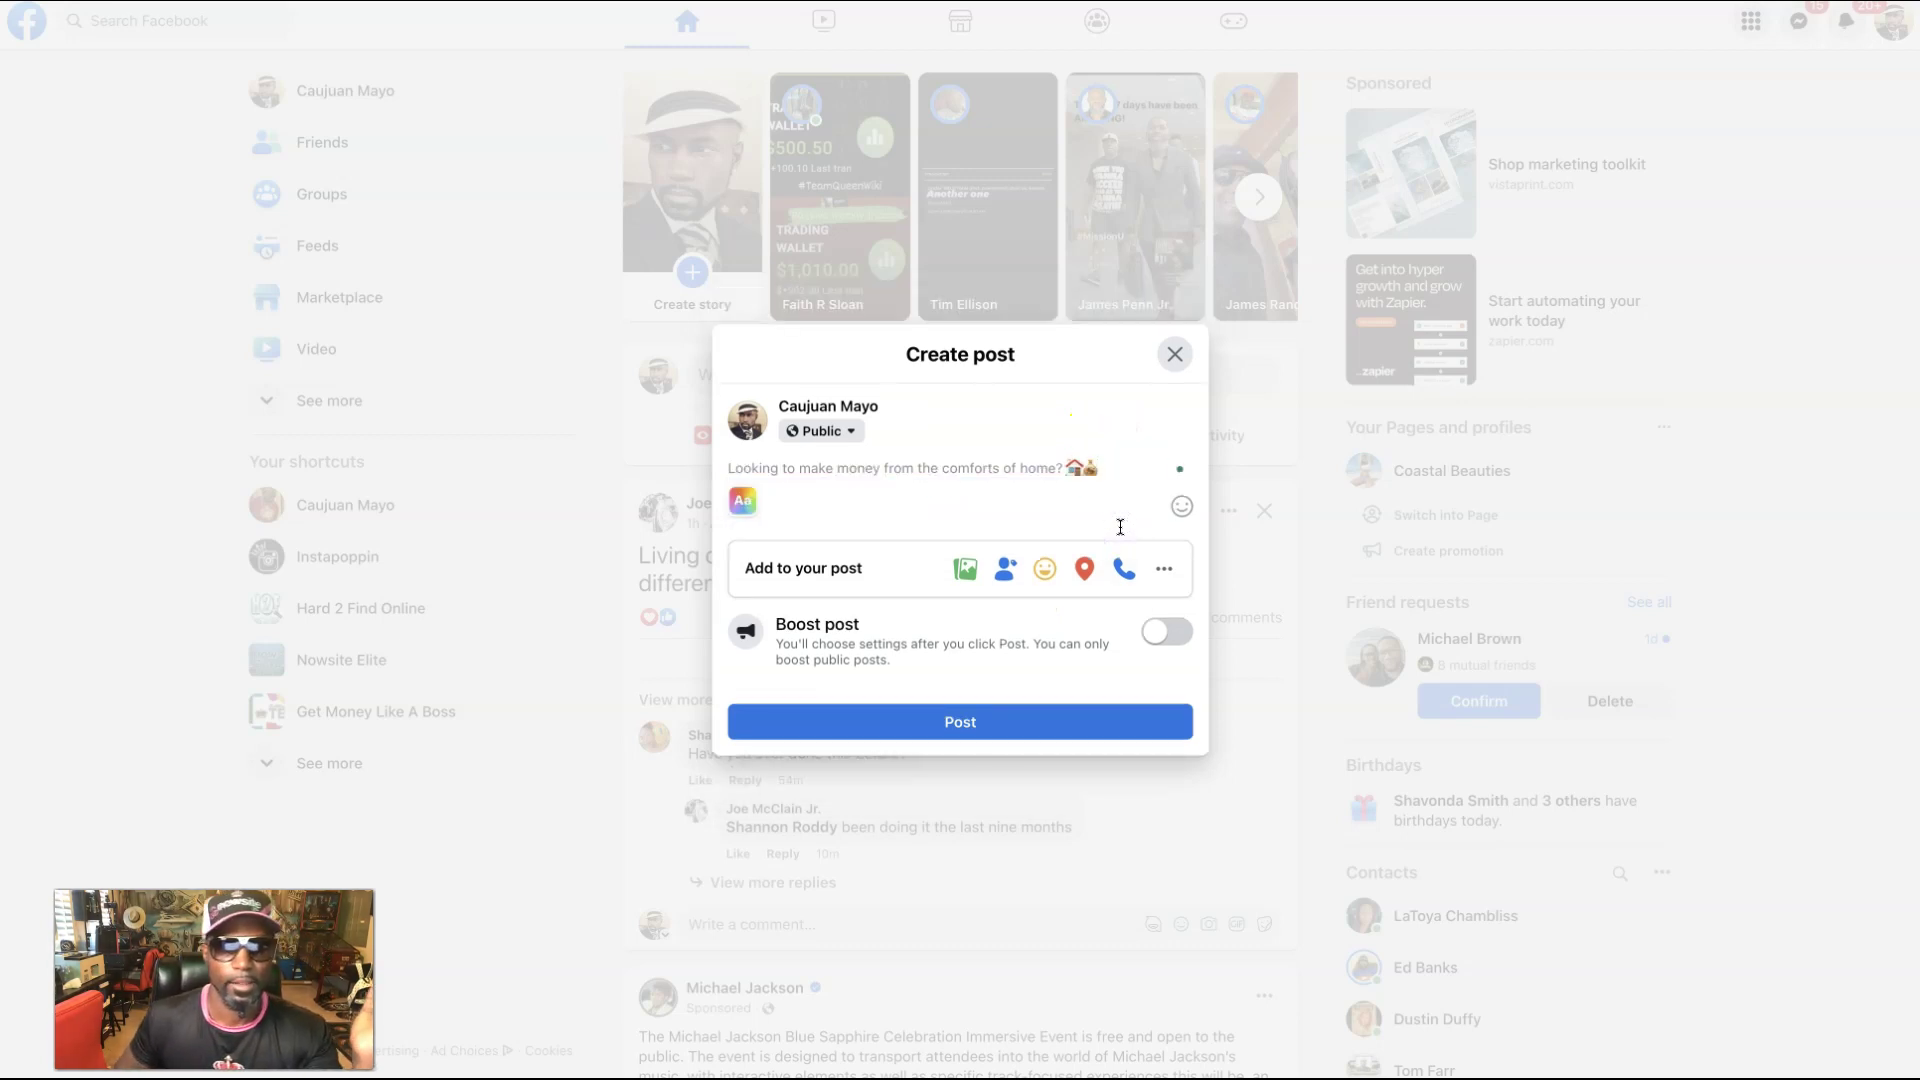
# - Give the post a purple background and publish it
pyautogui.click(743, 503)
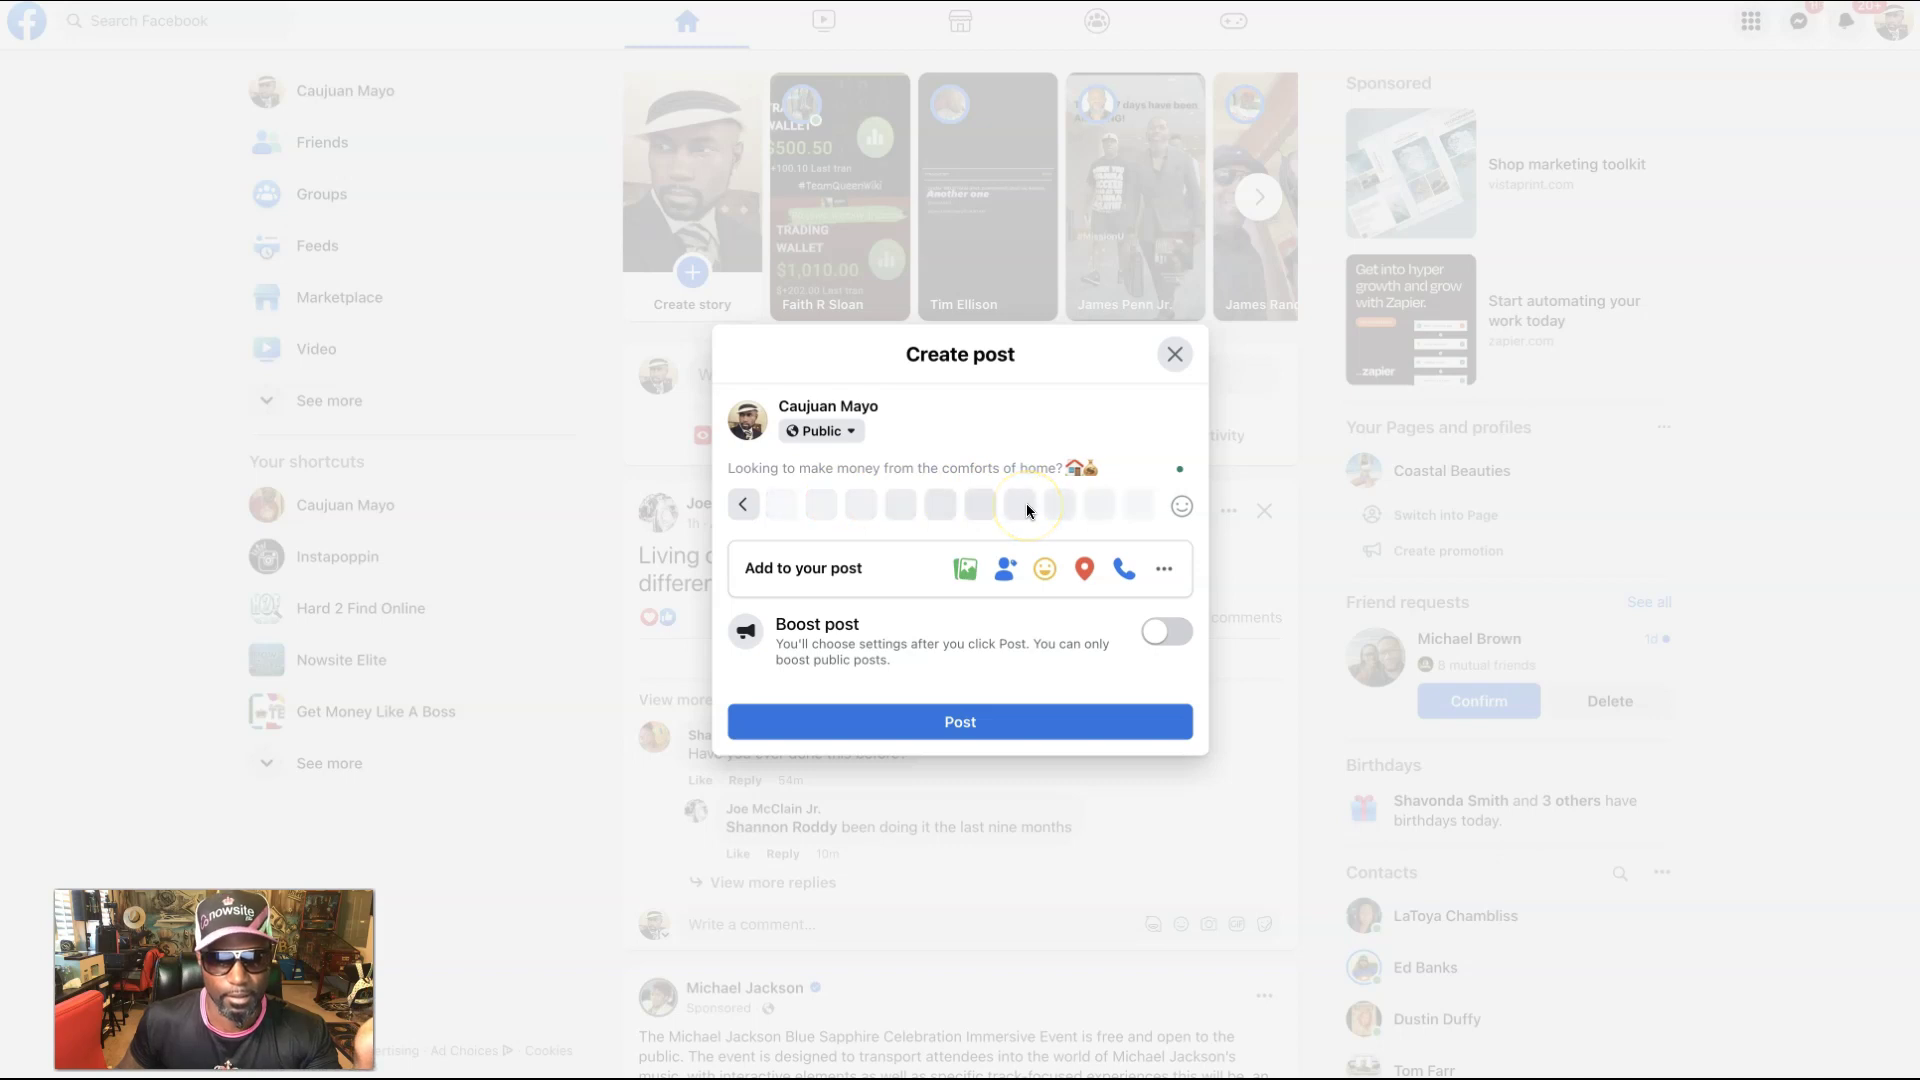
pyautogui.click(1022, 506)
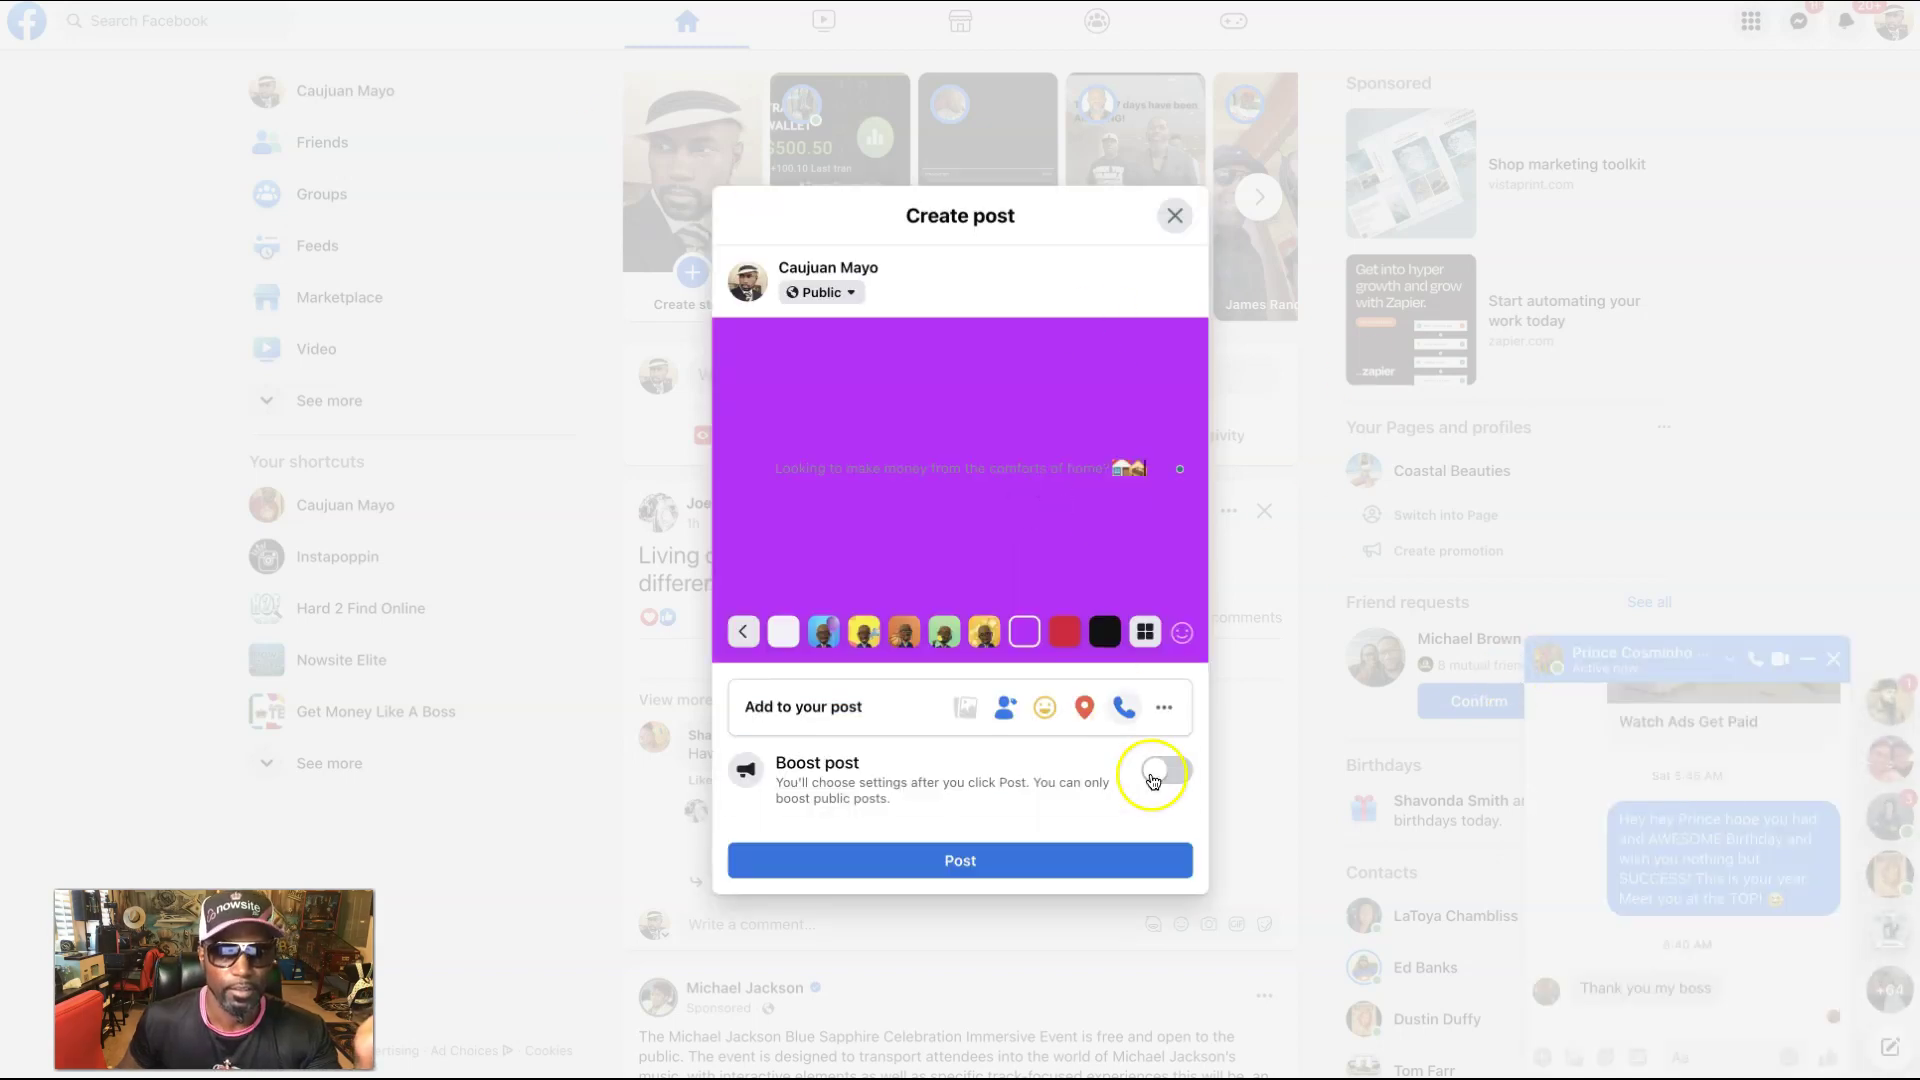
pyautogui.click(1012, 862)
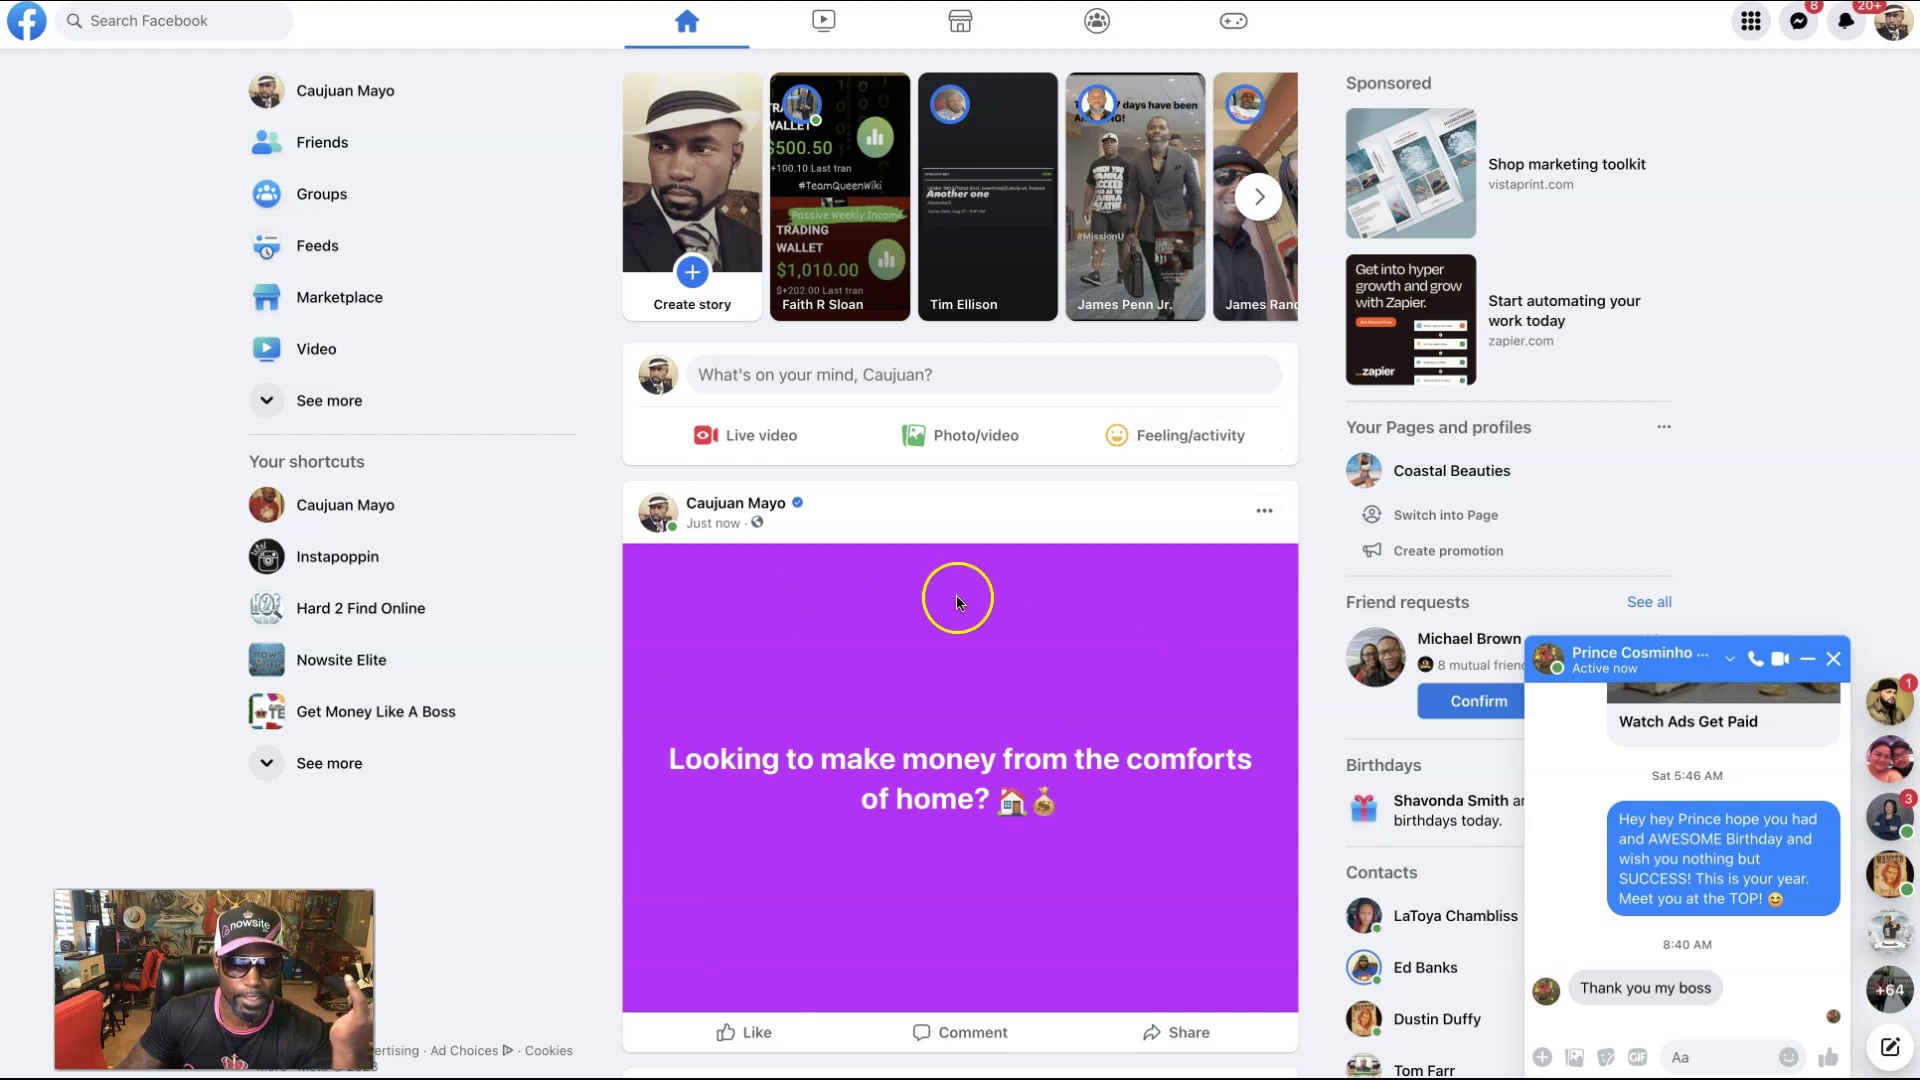
pyautogui.click(1264, 510)
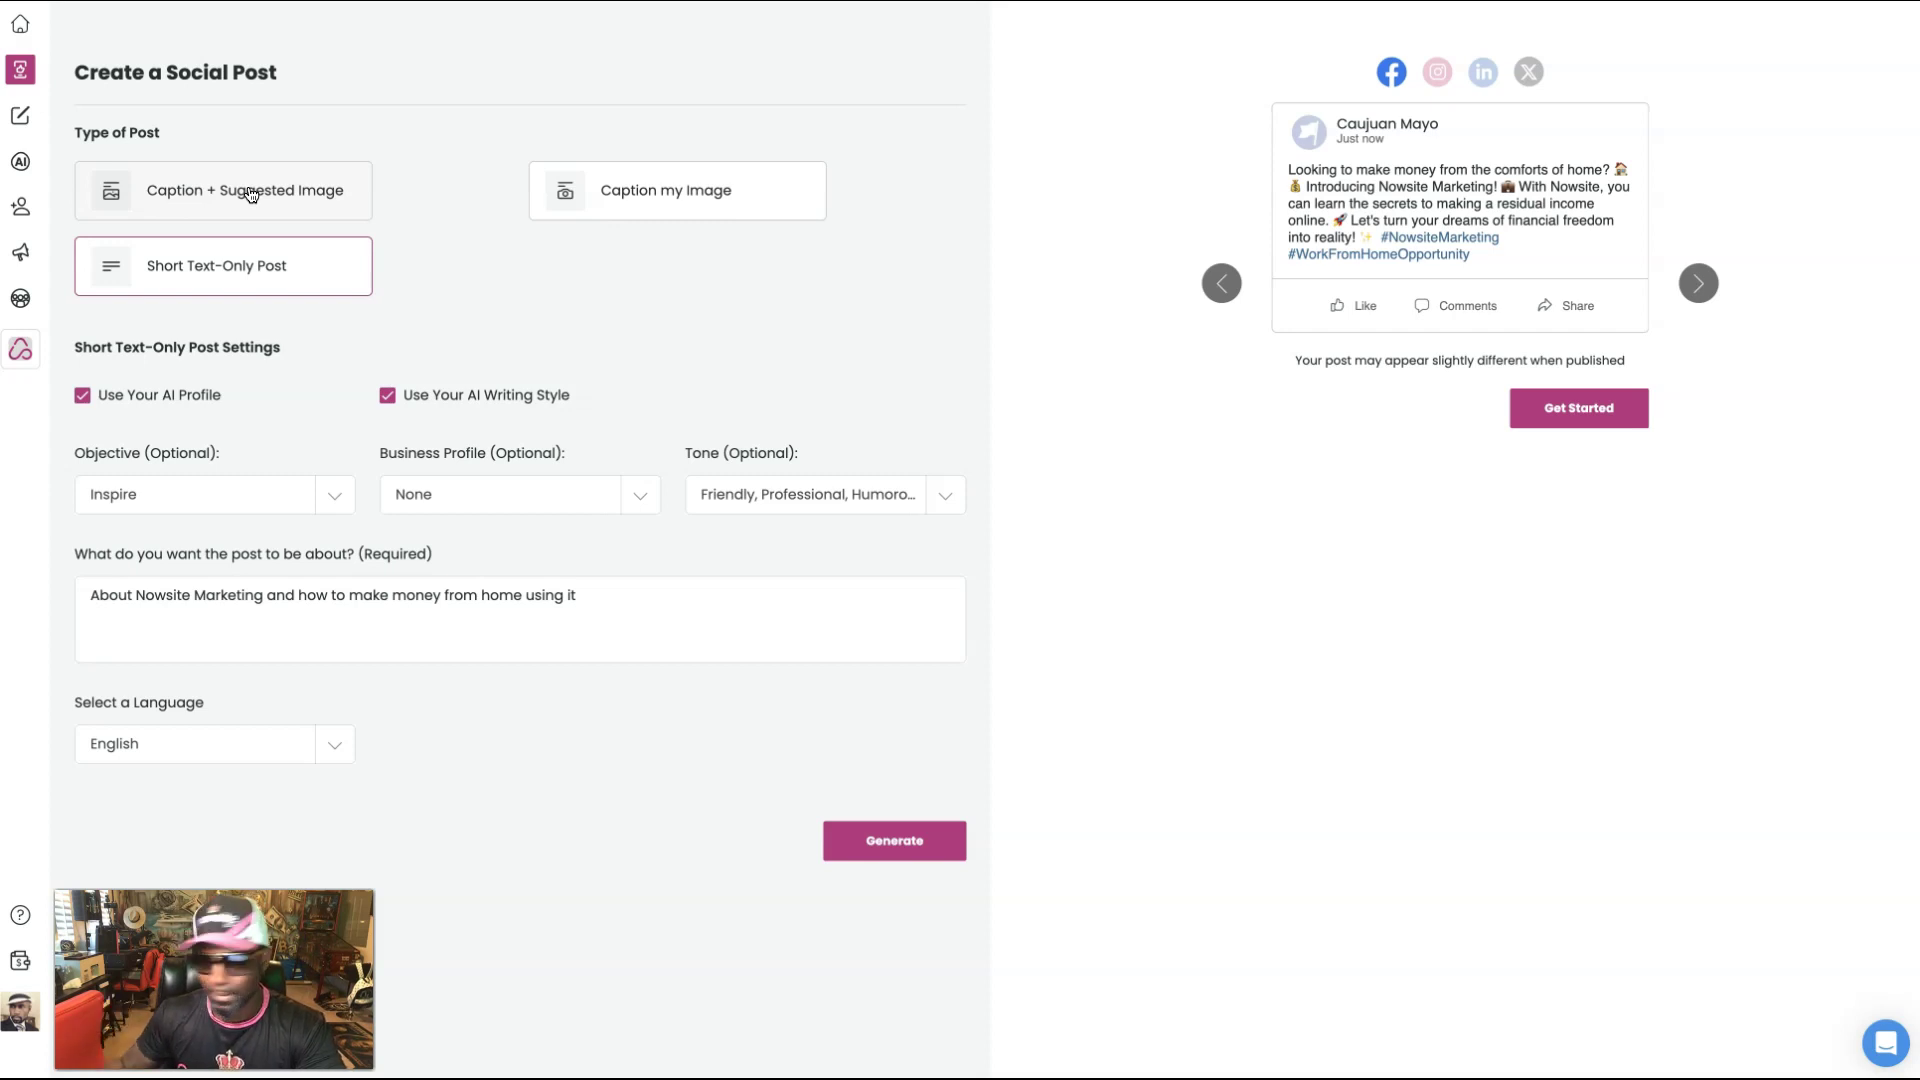
# - Change the Type of Post to Caption + Suggested Image
pyautogui.click(251, 195)
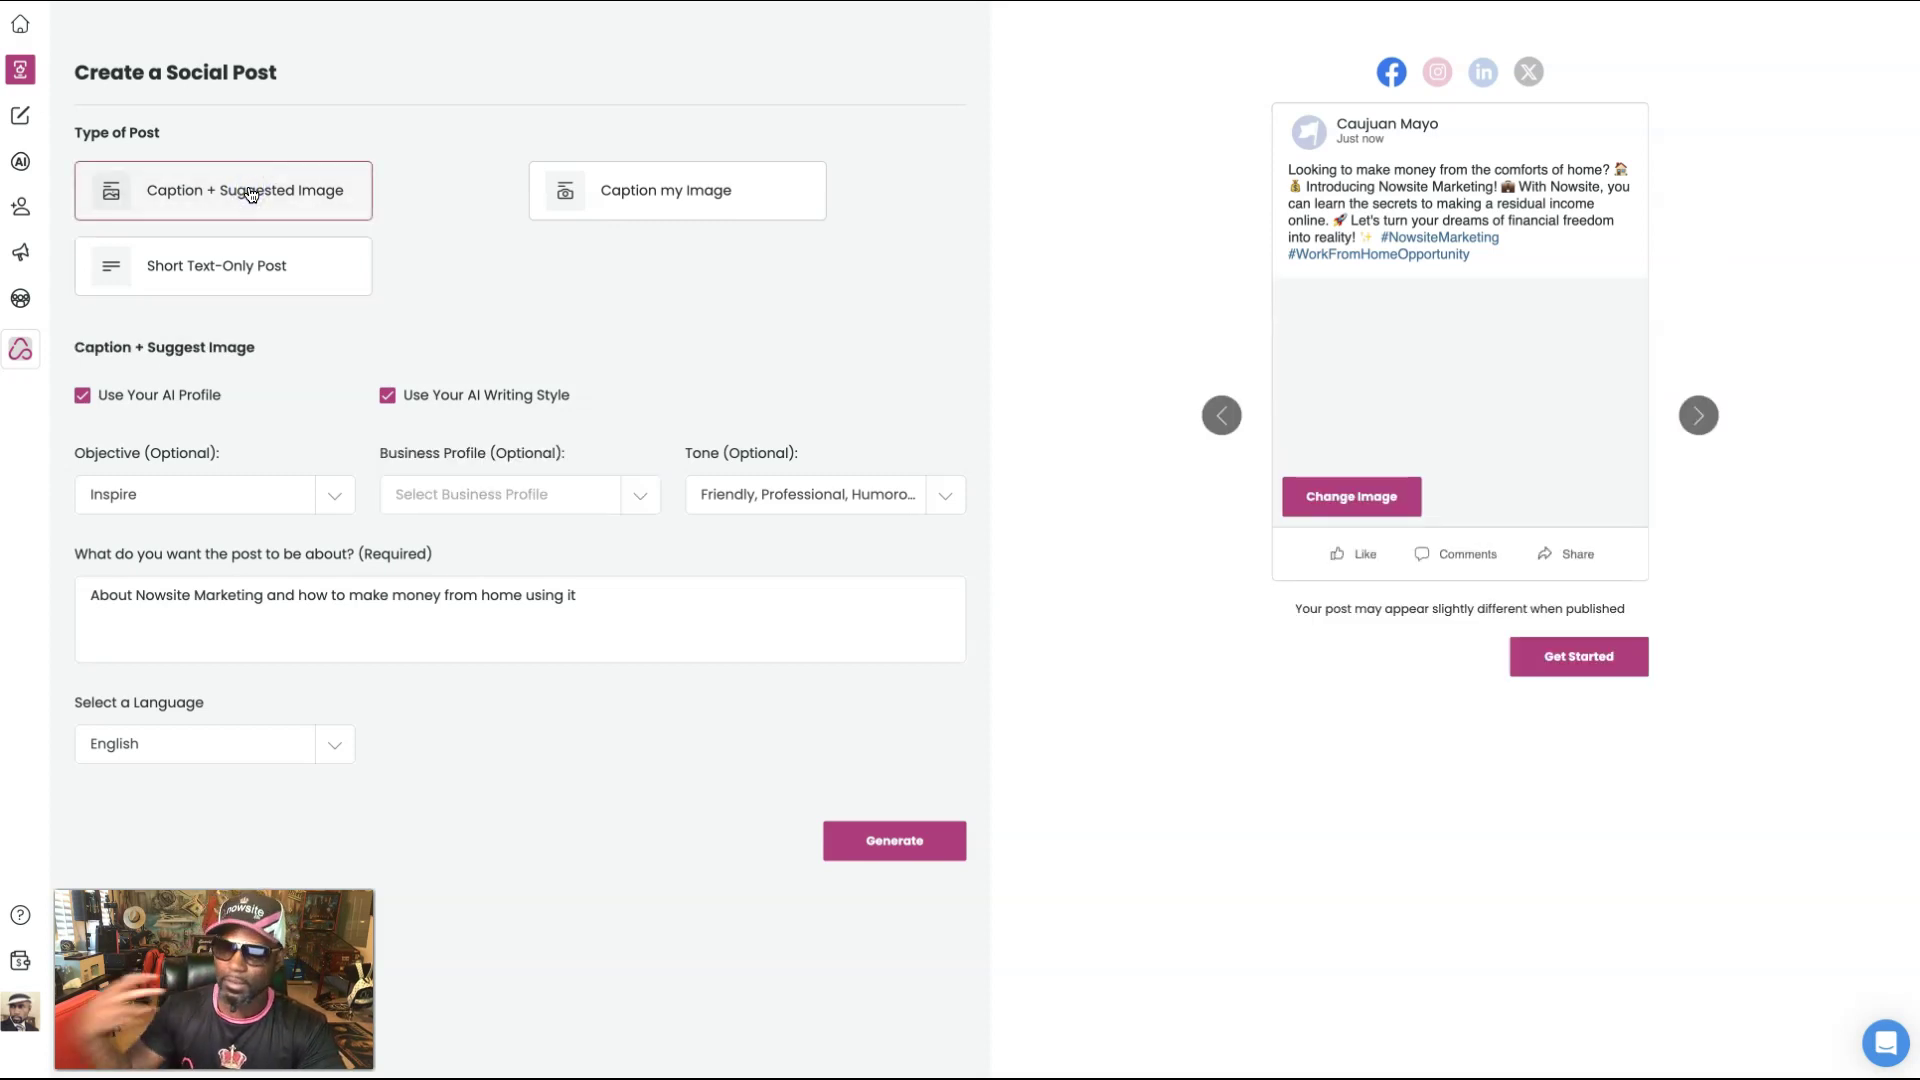